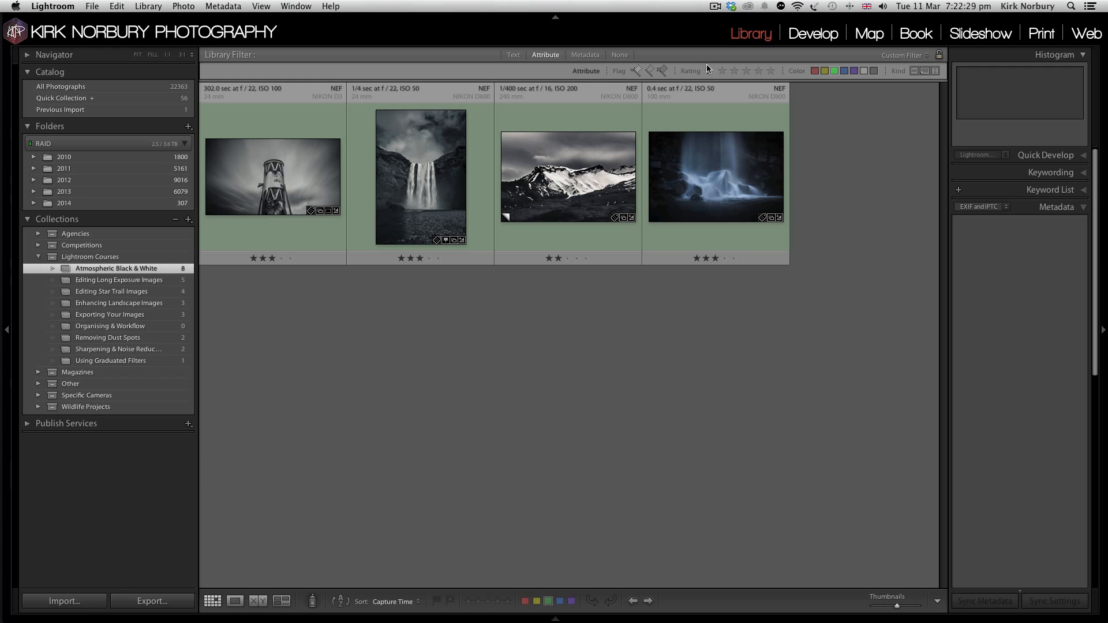
# Step: Examine the green-labelled photos in the Atmospheric Black & White collection with enlarged thumbnails, and fit them back into one row
pyautogui.click(913, 606)
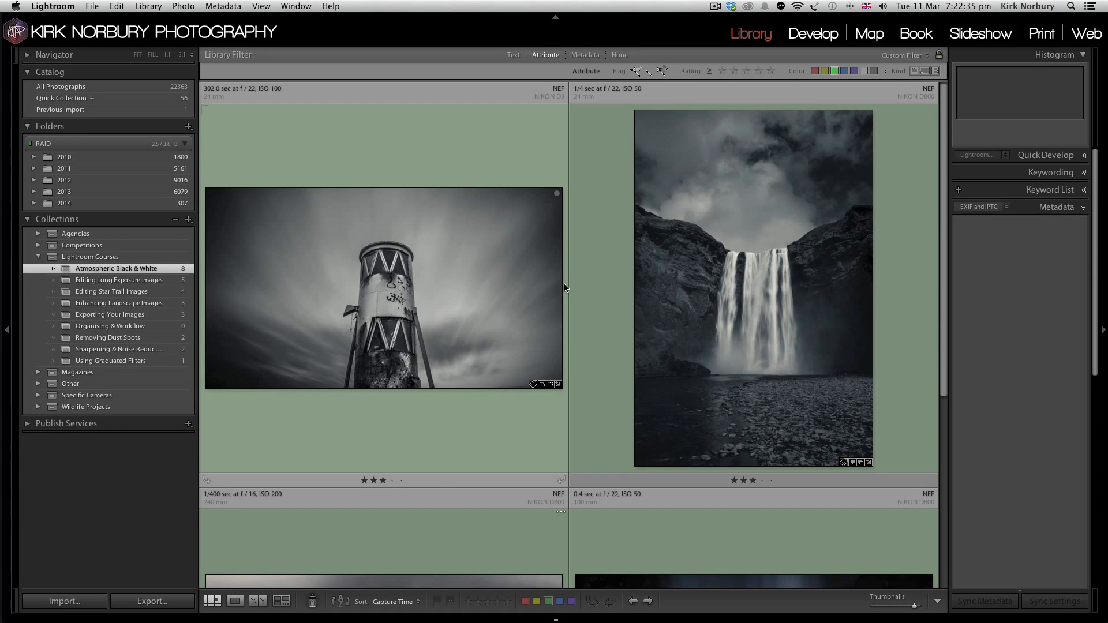
pyautogui.scroll(-3, 397, 275)
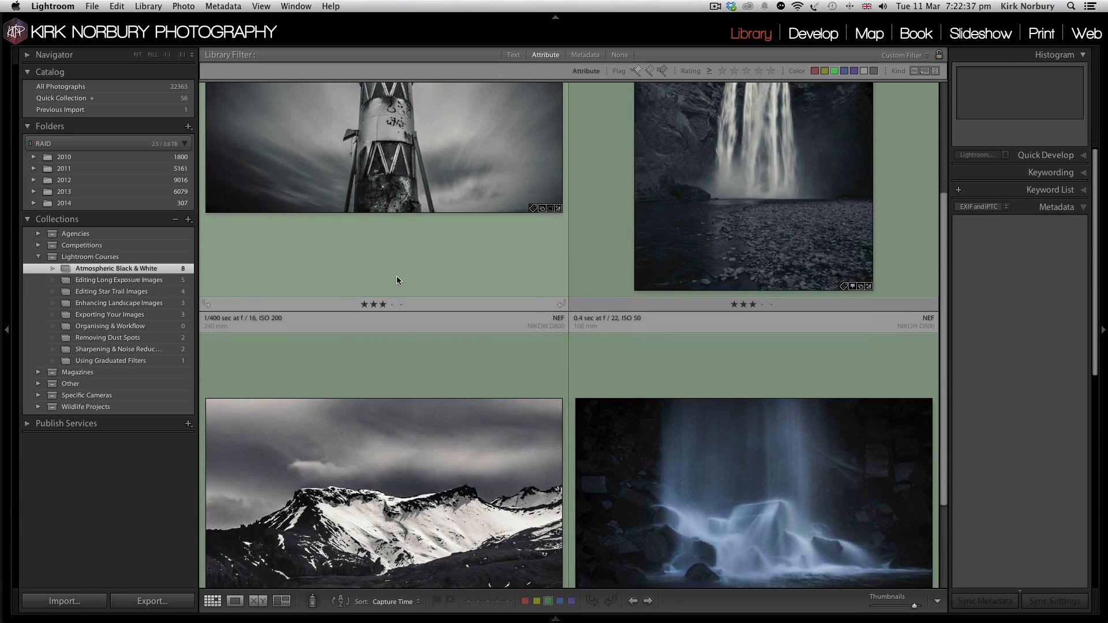
pyautogui.scroll(2, 397, 275)
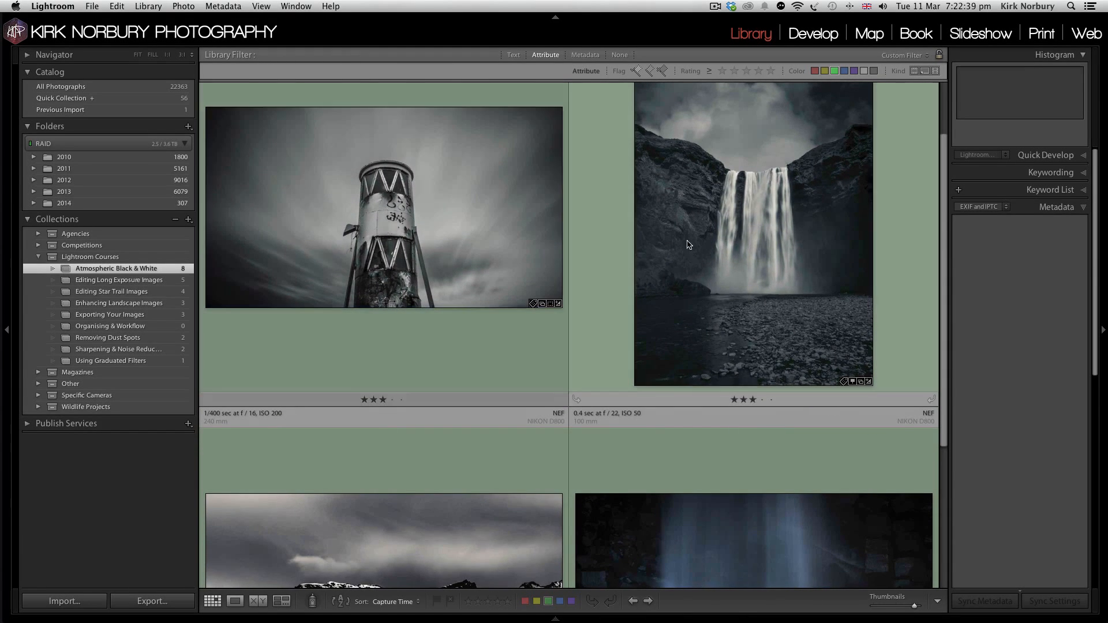
pyautogui.scroll(-4, 475, 229)
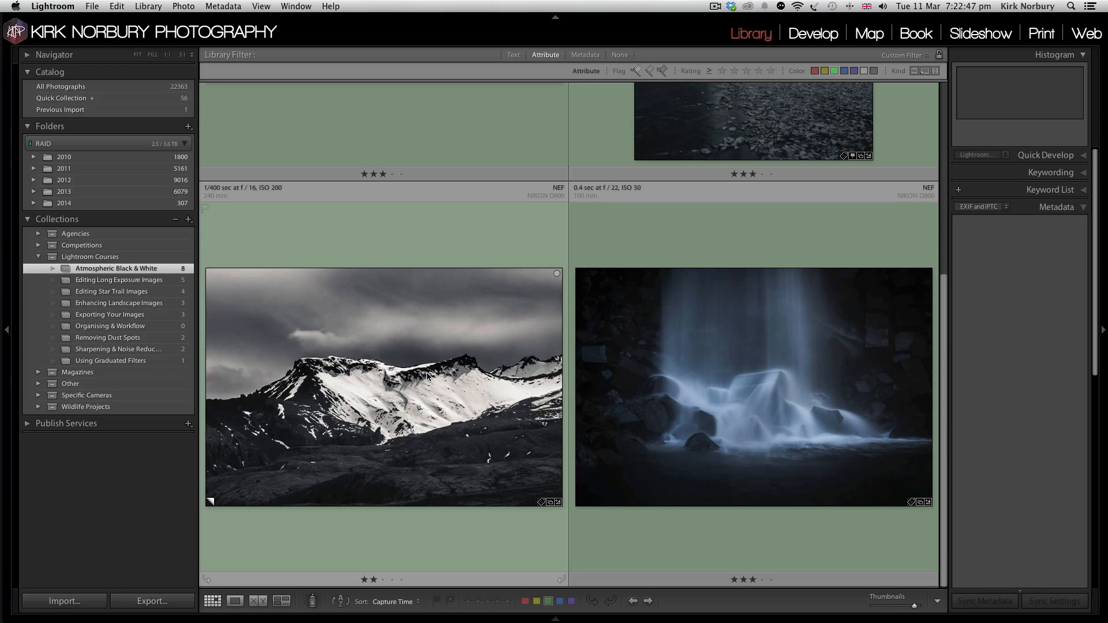
pyautogui.scroll(5, 427, 376)
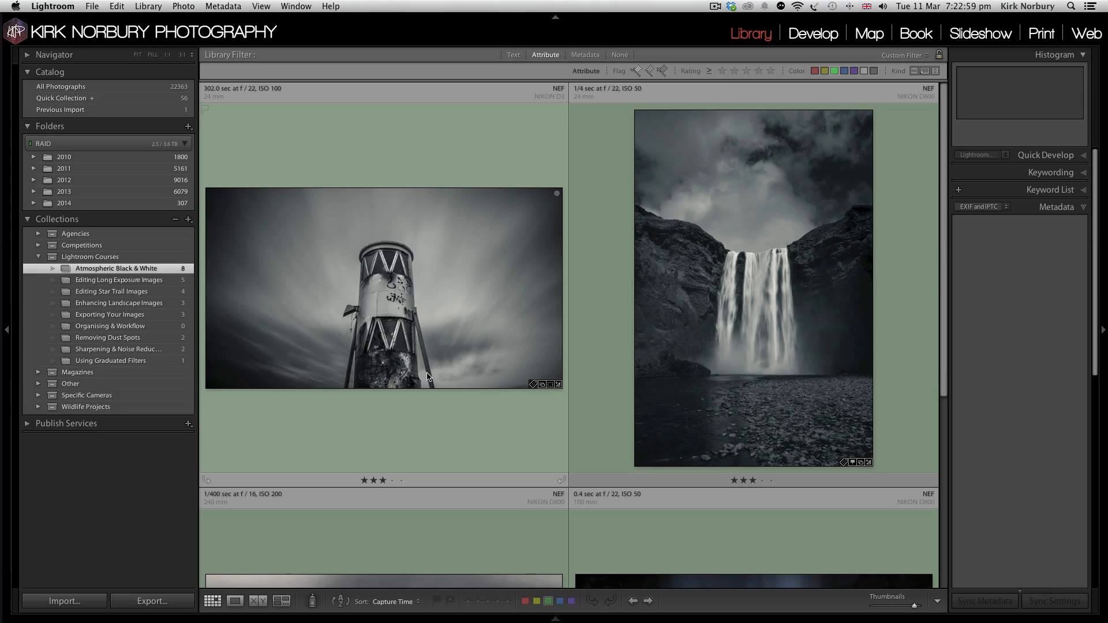
pyautogui.click(889, 606)
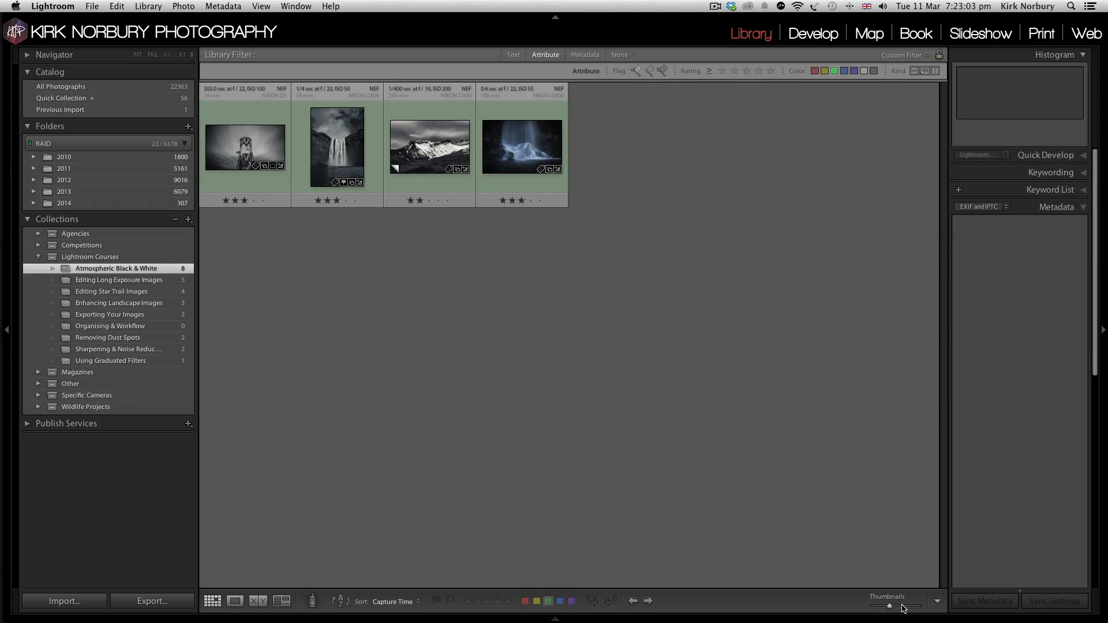
pyautogui.click(902, 607)
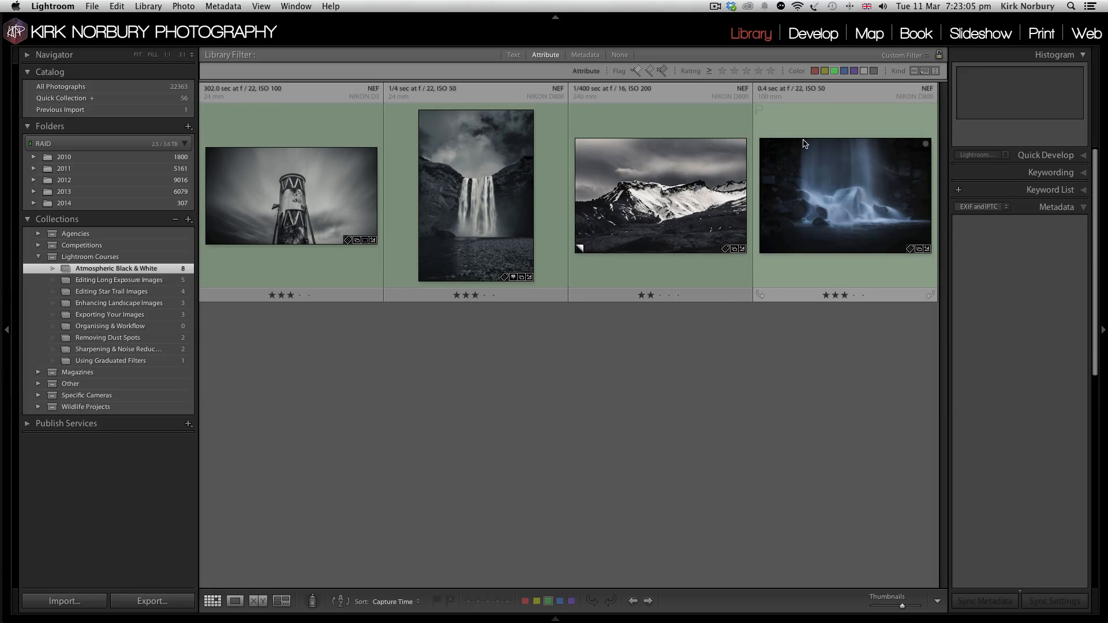
# Step: Remove the green colour-label filter from the collection and enlarge the thumbnails to two per row
pyautogui.click(834, 70)
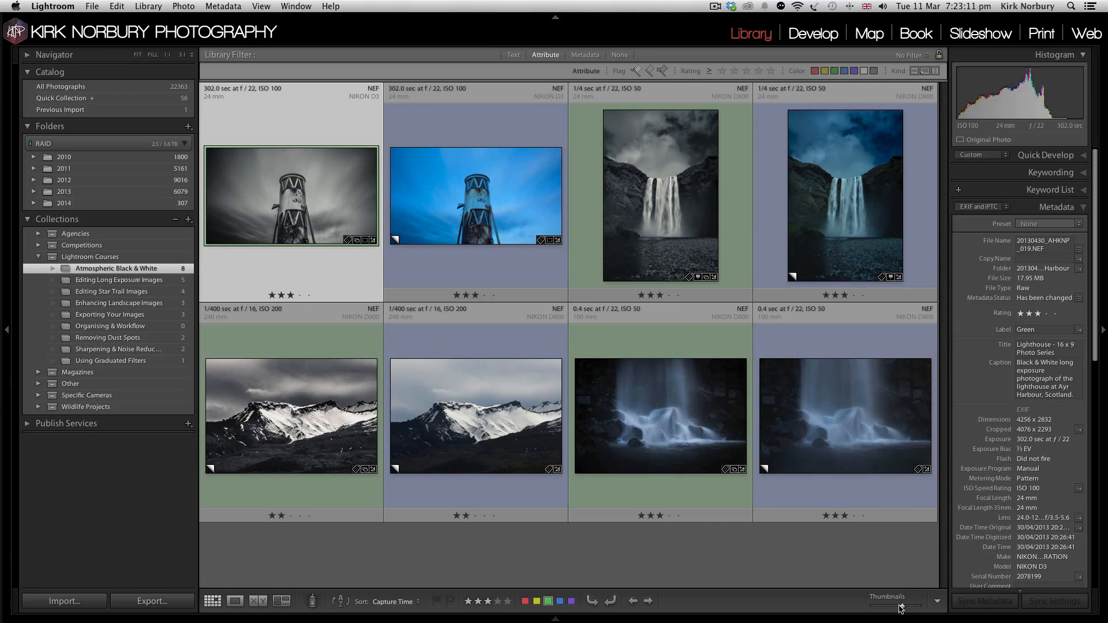
pyautogui.moveTo(903, 608); pyautogui.dragTo(913, 608)
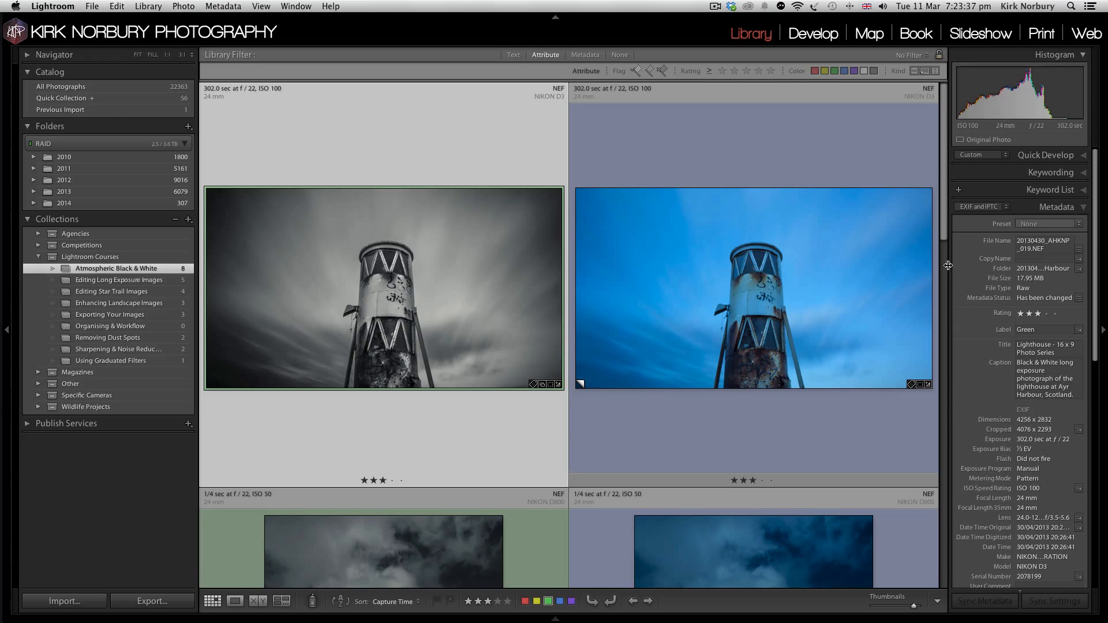
pyautogui.scroll(-3, 728, 225)
pyautogui.scroll(3, 729, 224)
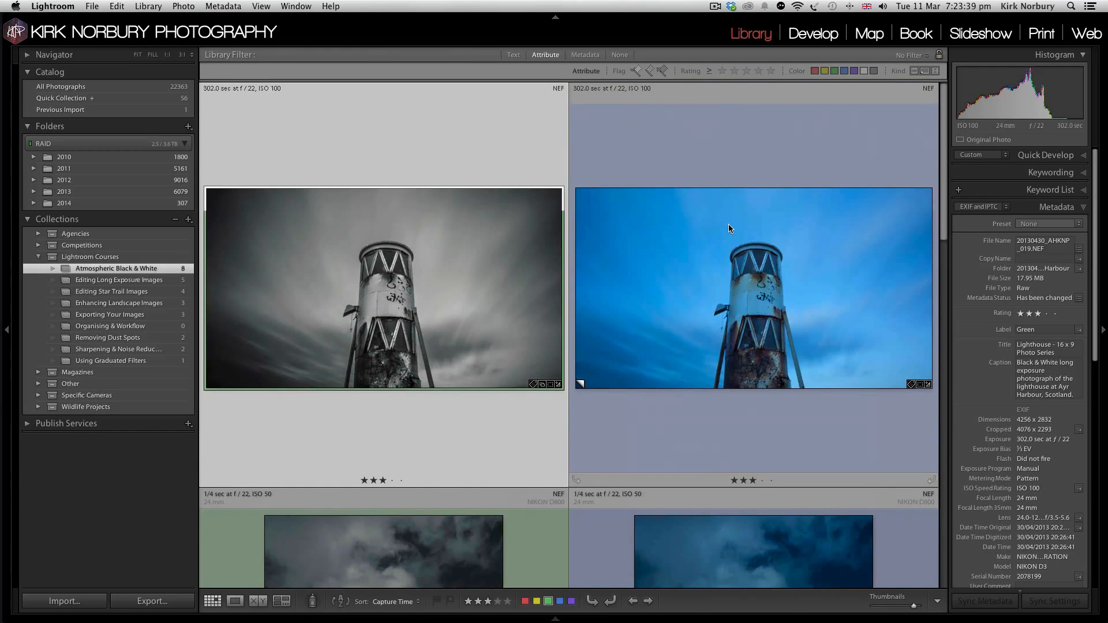
# Step: Compare the blue lighthouse photo with its black-and-white version at full view, and open the blue one for developing with the history collapsed
pyautogui.doubleClick(752, 275)
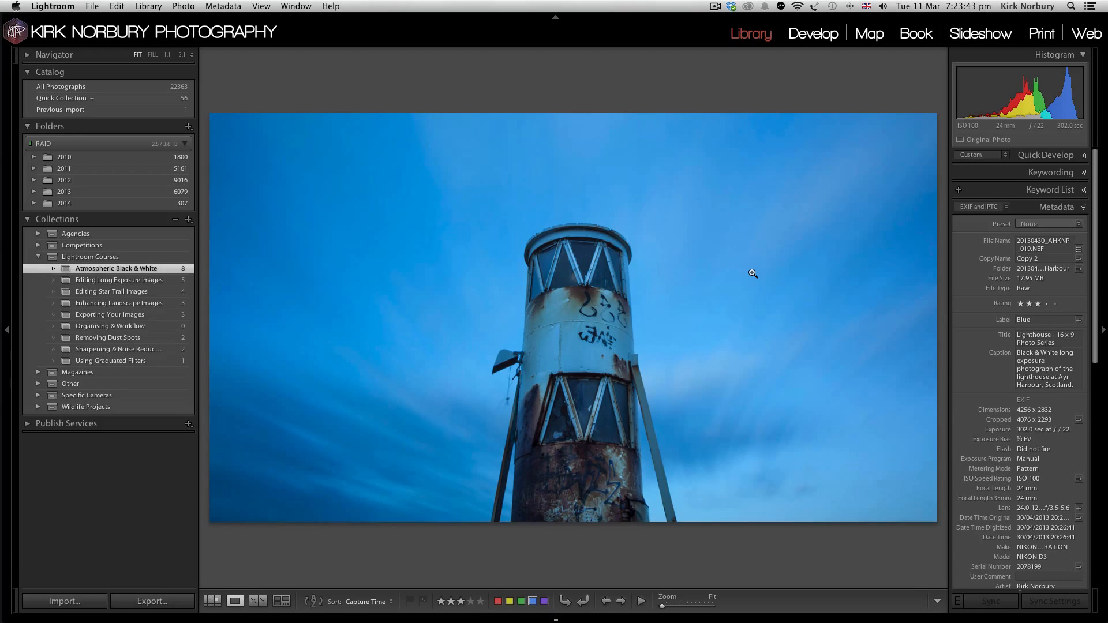
pyautogui.press('Left')
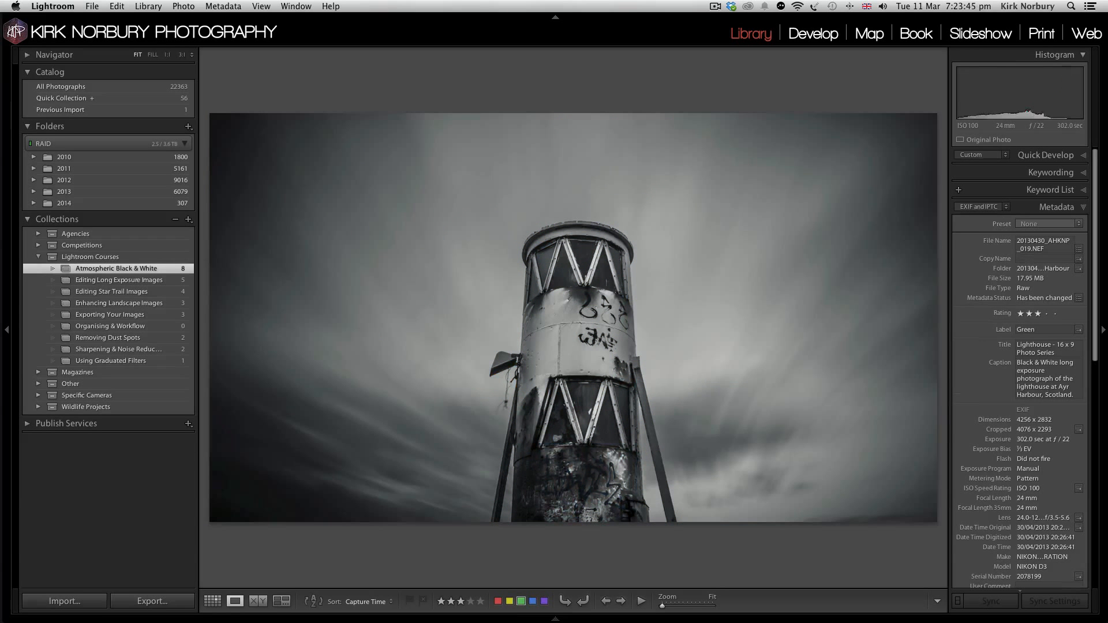
pyautogui.press('Right')
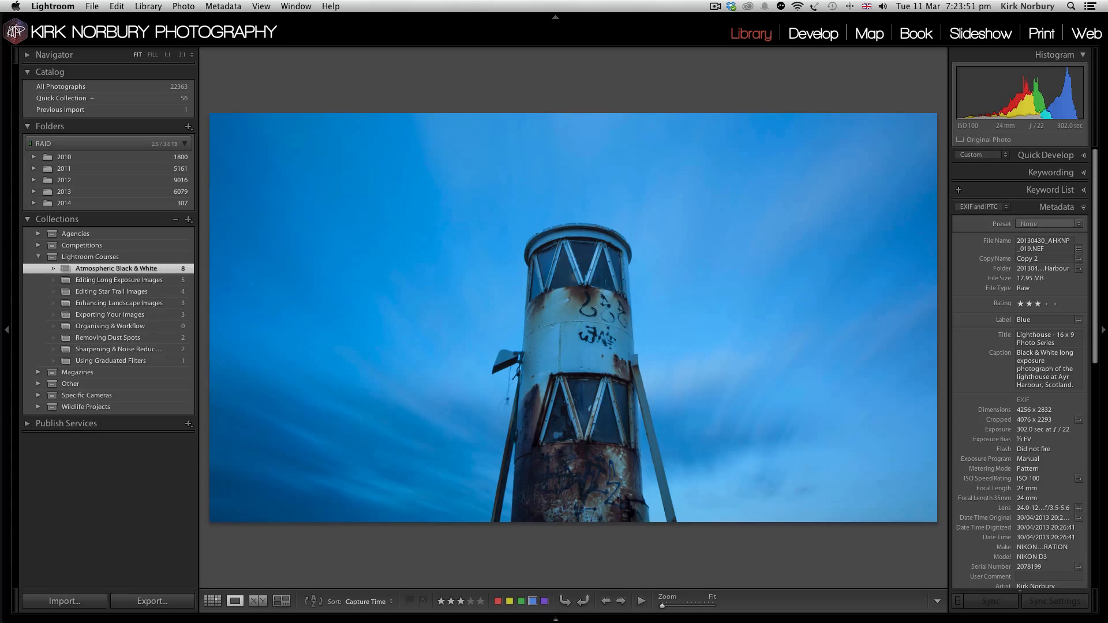
pyautogui.press('d')
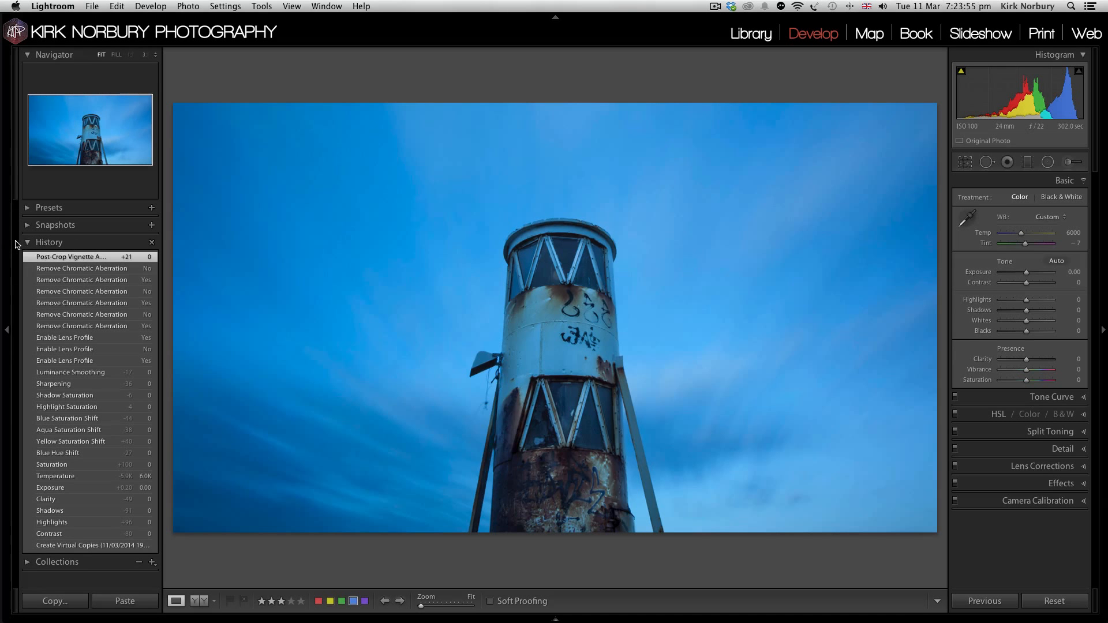
pyautogui.click(27, 243)
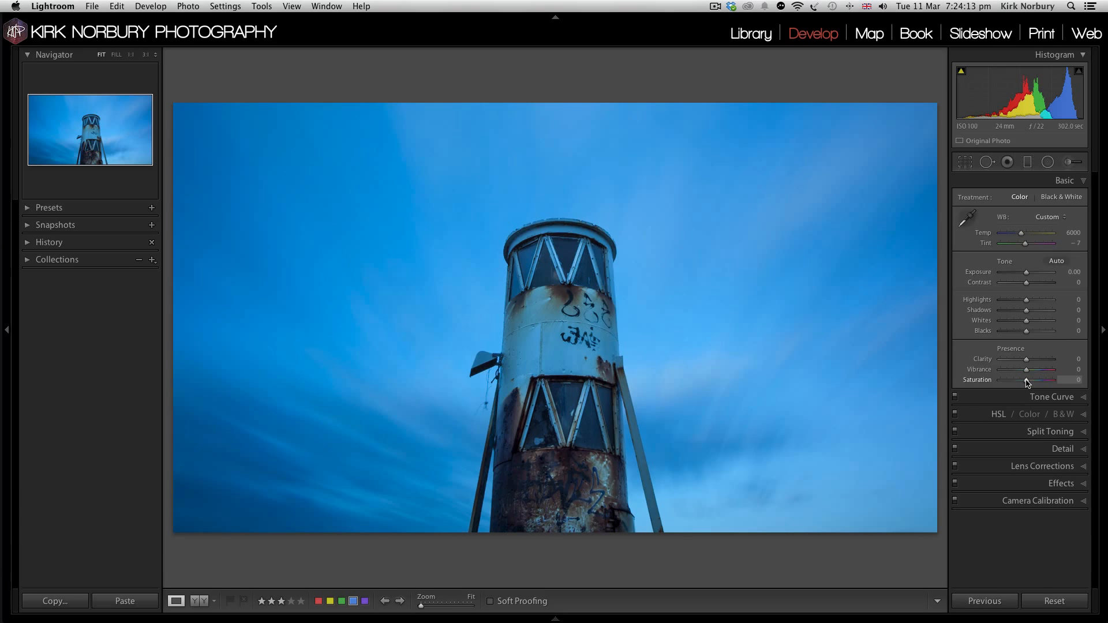
# Step: Try removing the lighthouse photo's colour with Saturation at -100, and with the B&W conversion instead
pyautogui.moveTo(1026, 379); pyautogui.dragTo(918, 382)
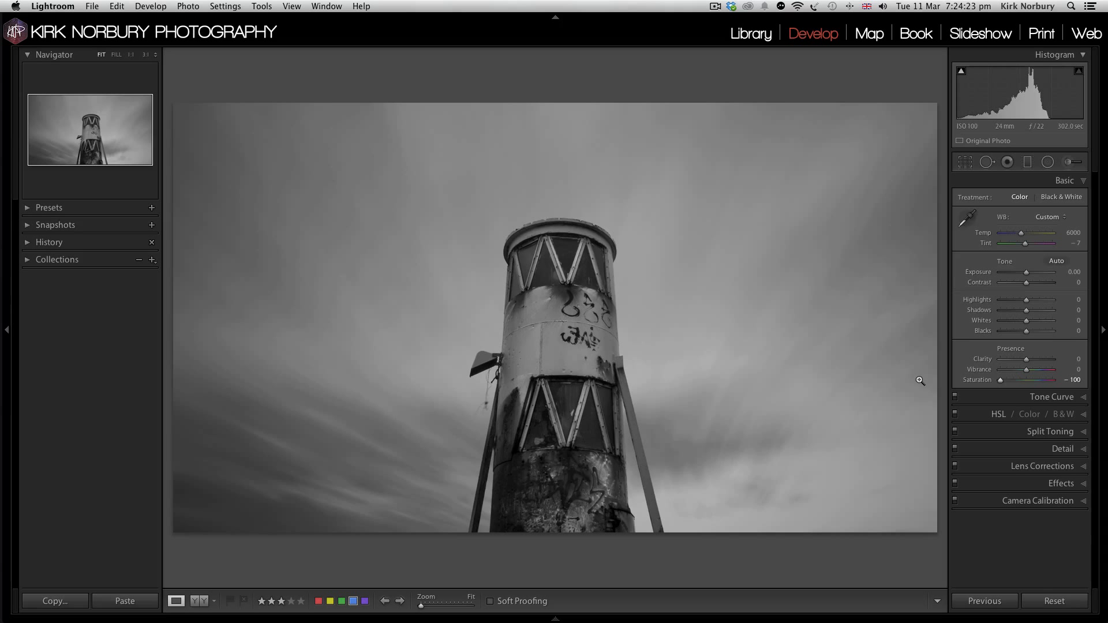
pyautogui.doubleClick(981, 379)
pyautogui.click(1063, 414)
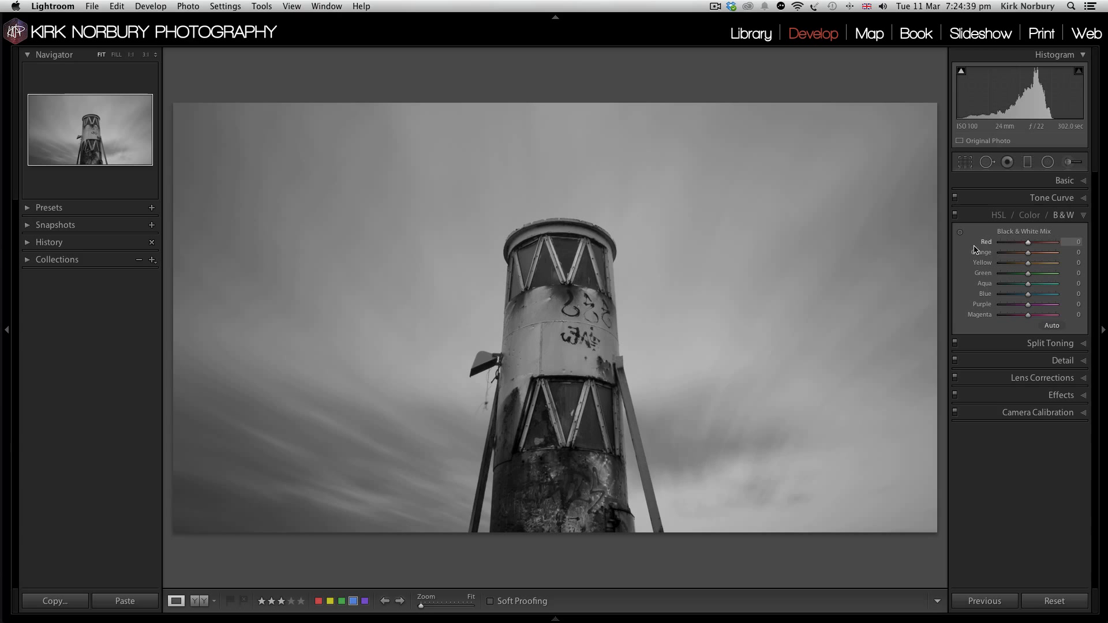
pyautogui.click(1060, 214)
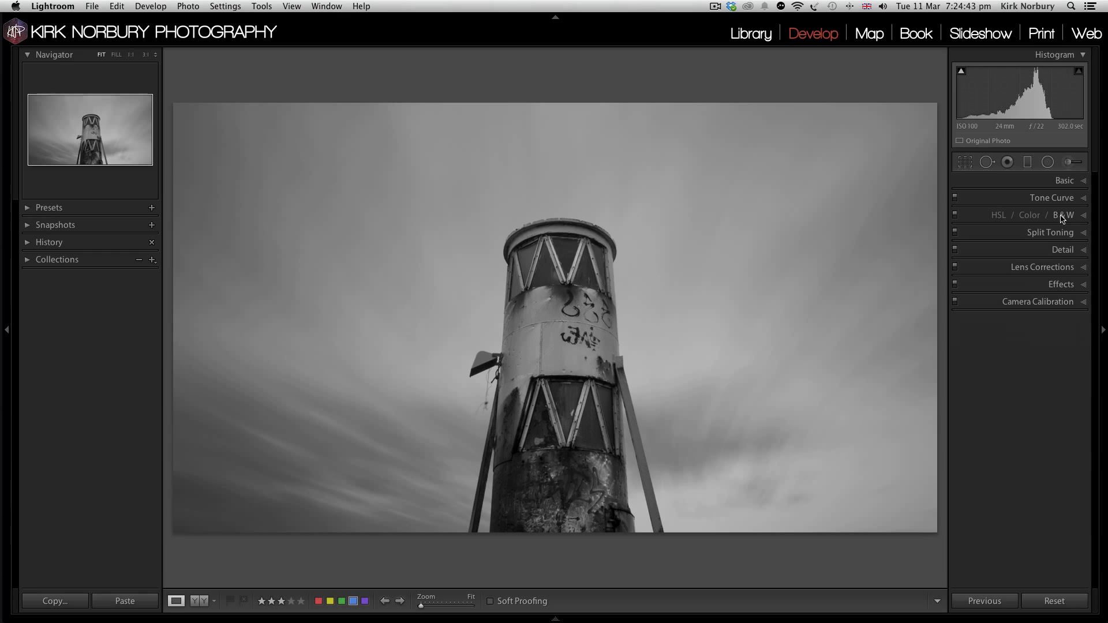
# Step: Reset all develop settings of the lighthouse photo, and restore its cropped colour version from the Saturation +100 history state
pyautogui.click(1056, 601)
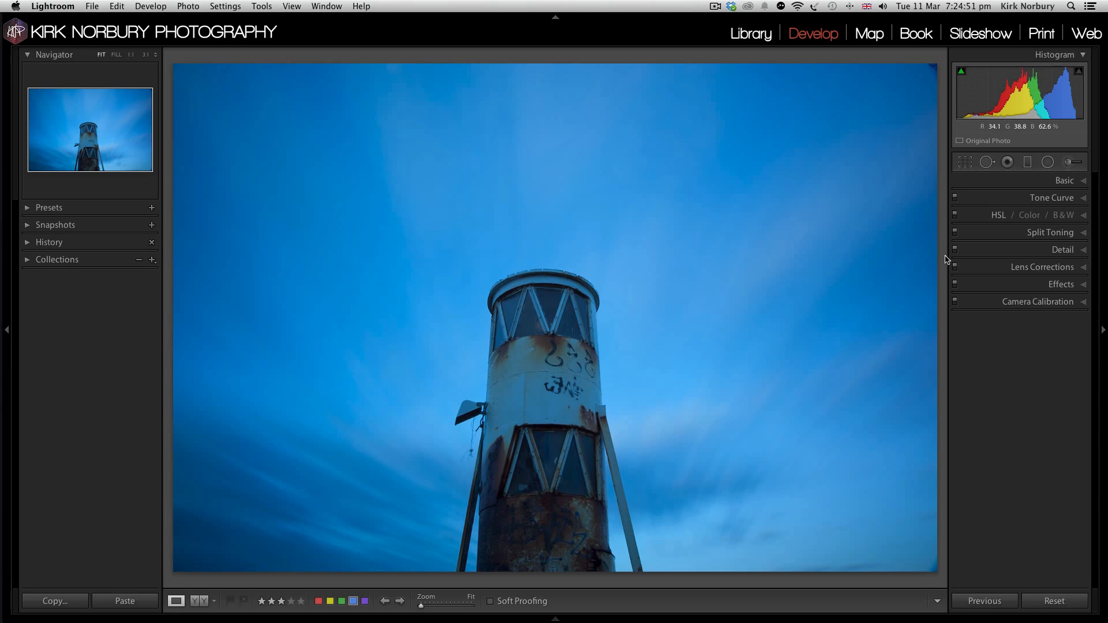
pyautogui.click(1074, 181)
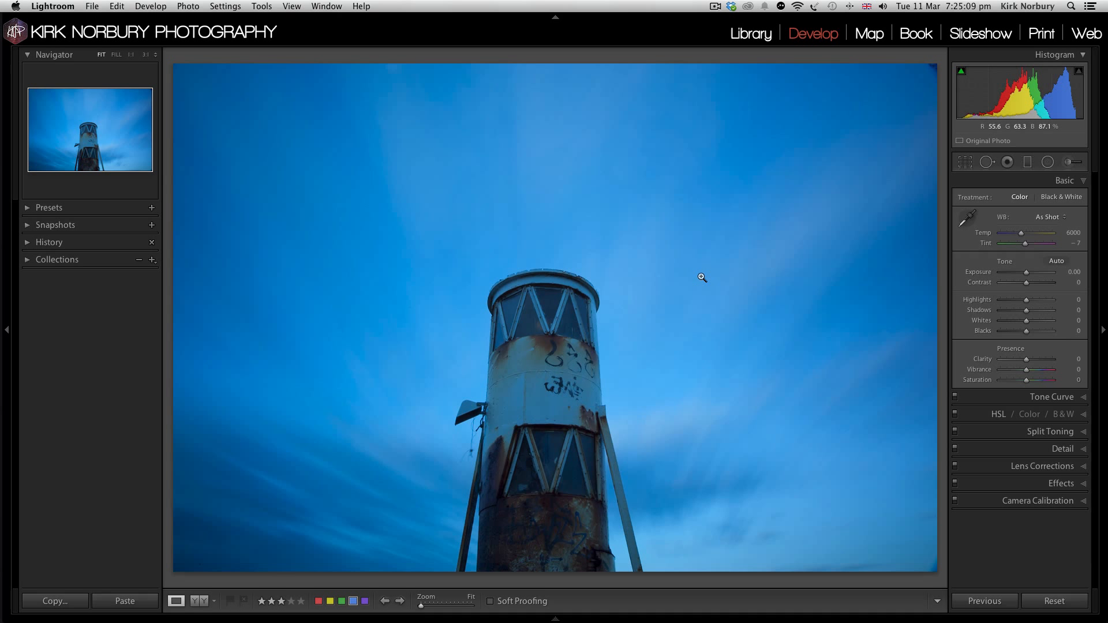
pyautogui.click(29, 242)
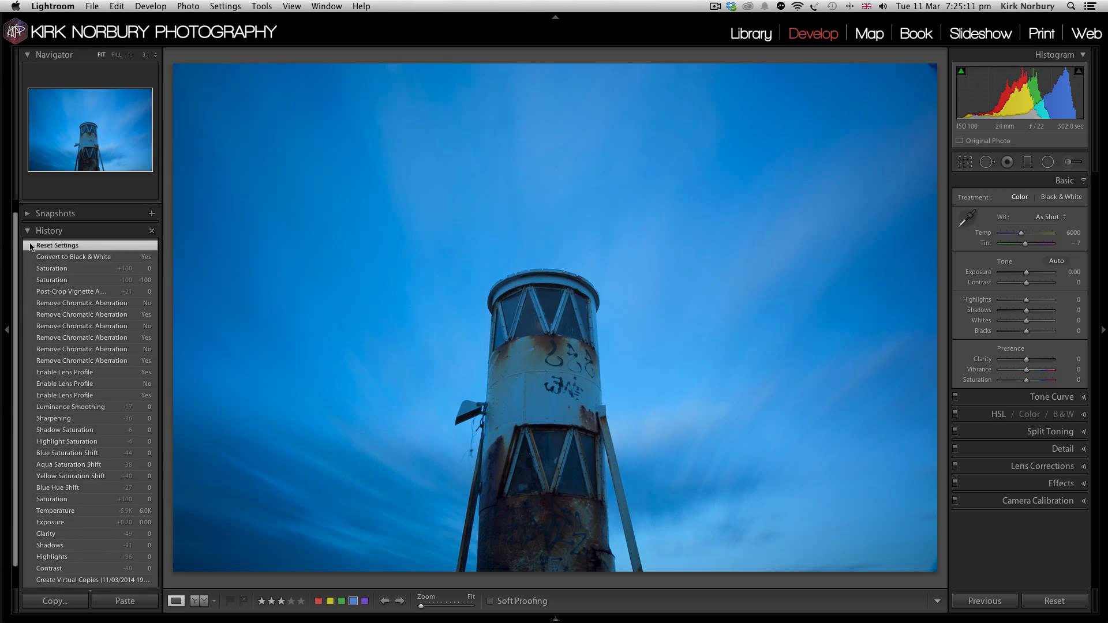
pyautogui.click(45, 268)
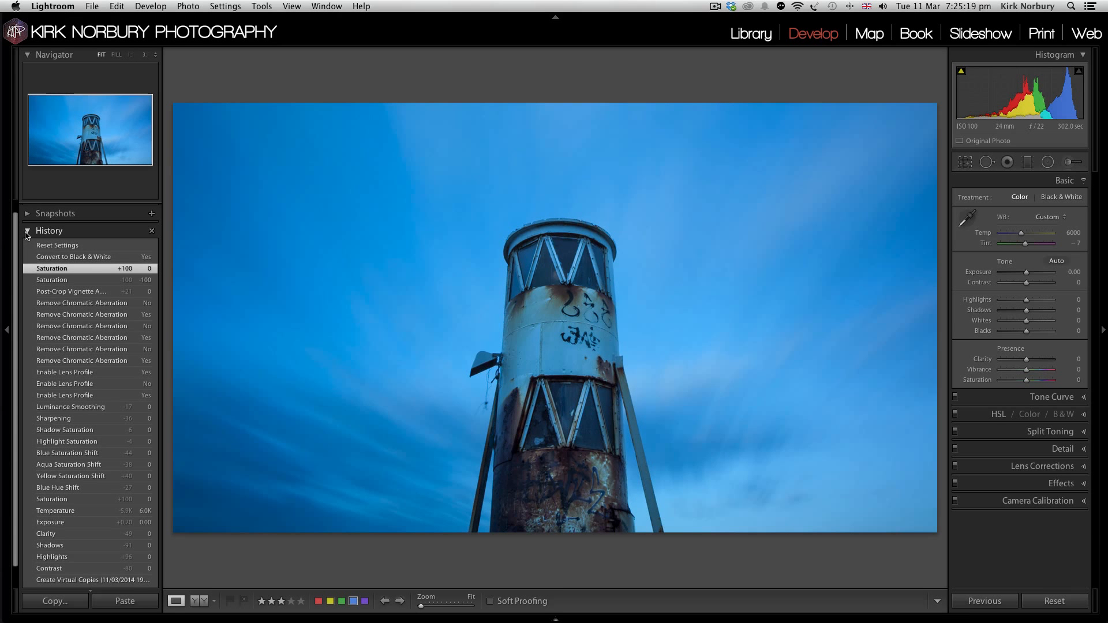
pyautogui.click(27, 232)
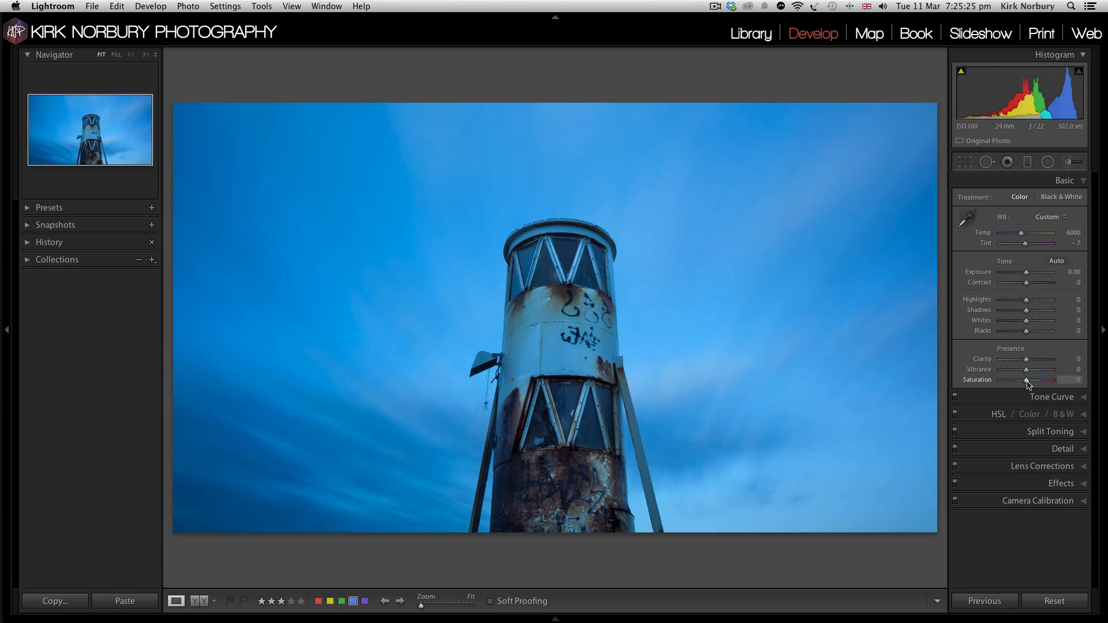
# Step: Desaturate the lighthouse photo to -100 and set its Whites to +22 and Blacks to -16
pyautogui.moveTo(1028, 383); pyautogui.dragTo(948, 368)
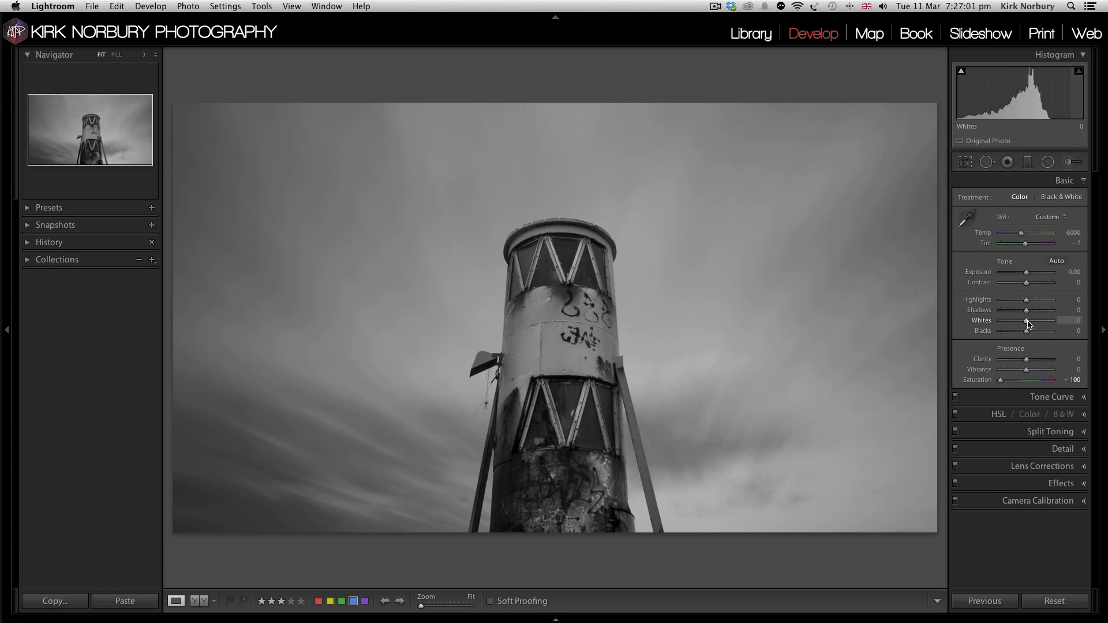
pyautogui.moveTo(1027, 322); pyautogui.dragTo(1020, 333)
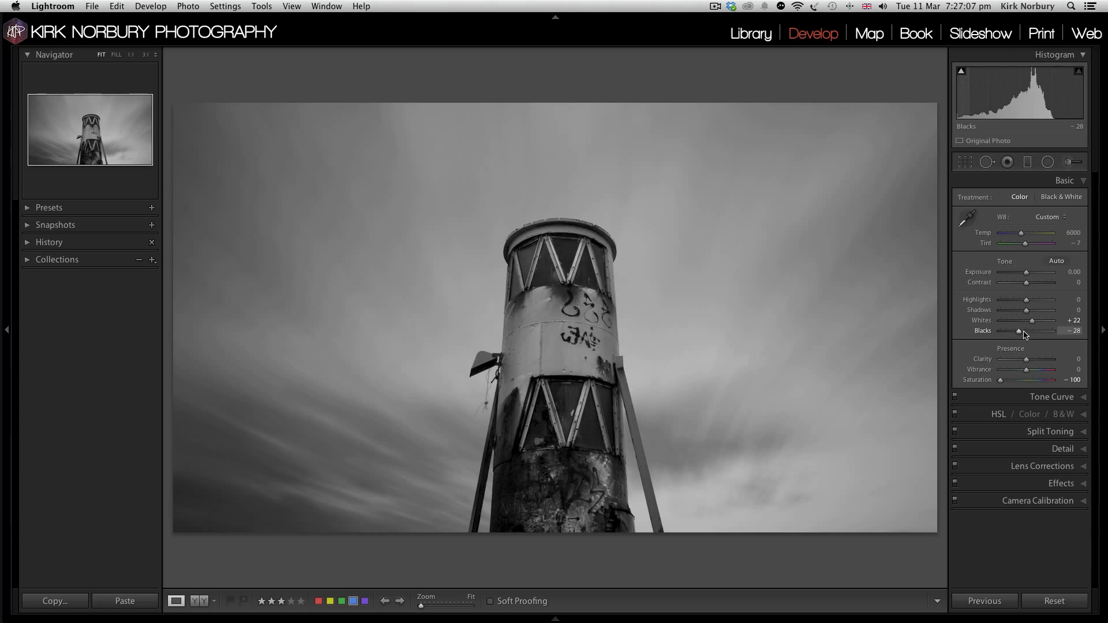
pyautogui.moveTo(1021, 334); pyautogui.dragTo(1027, 332)
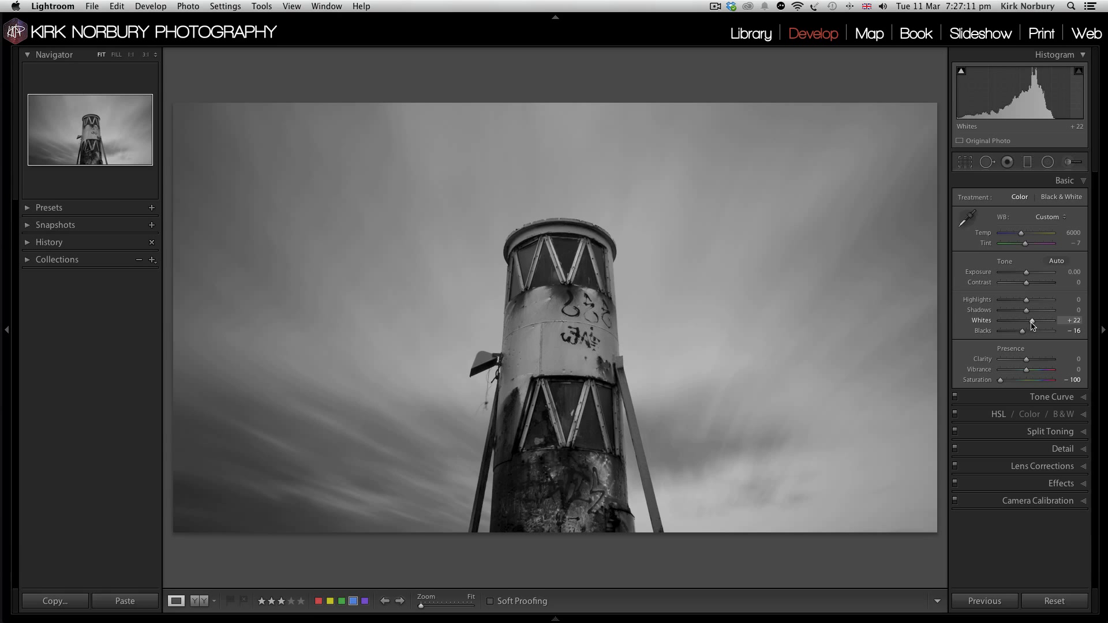
# Step: Set both the Clarity and the Contrast of the lighthouse photo to +46
pyautogui.click(1032, 359)
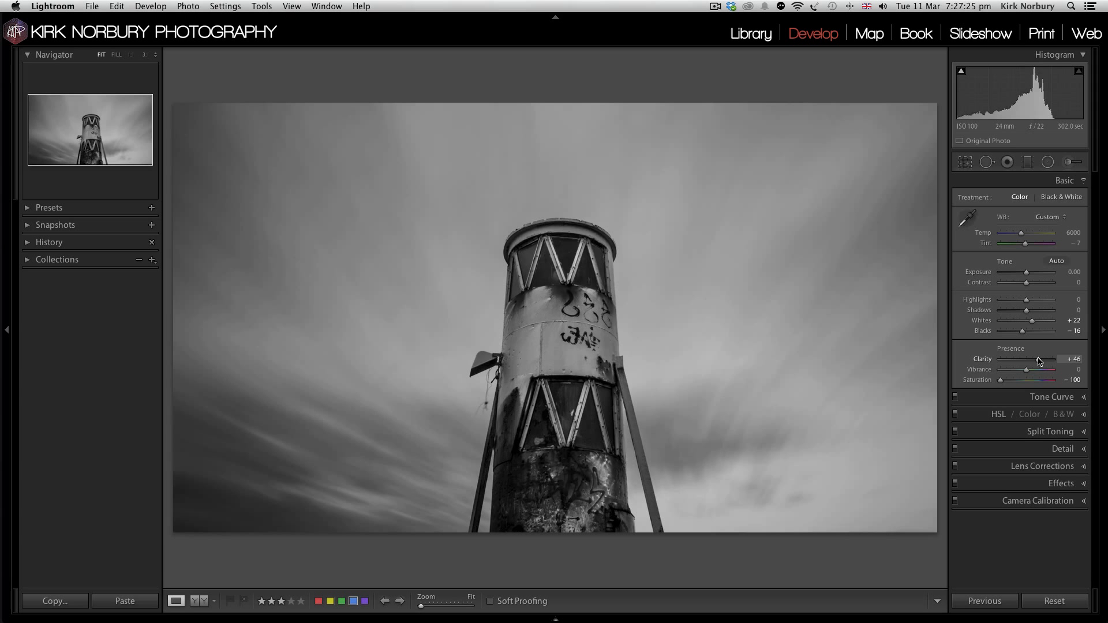
pyautogui.click(1032, 283)
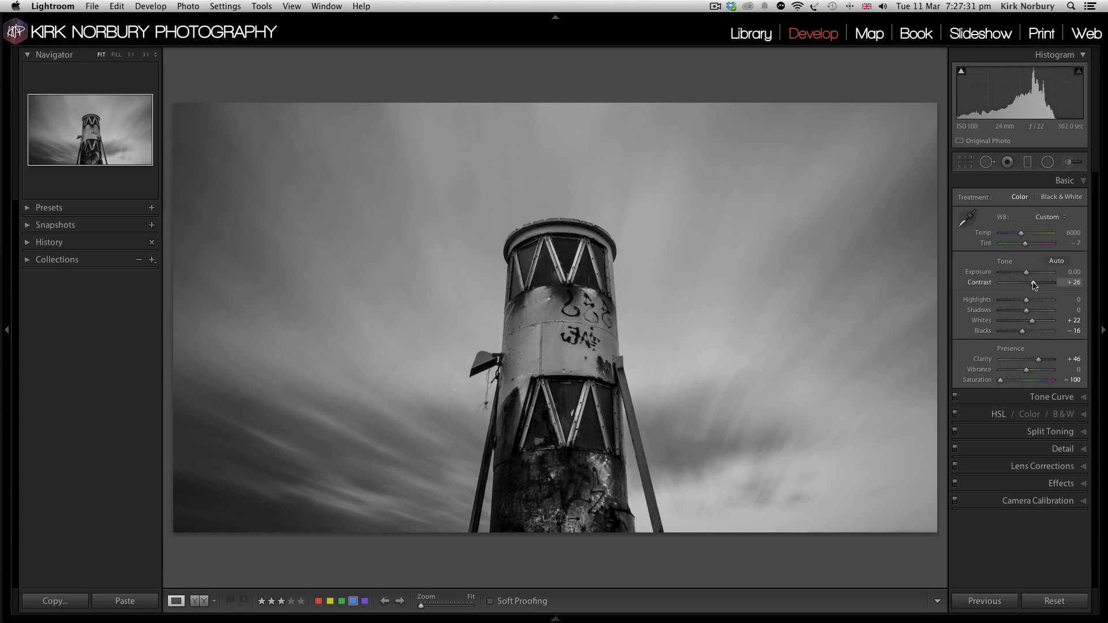
pyautogui.click(1038, 283)
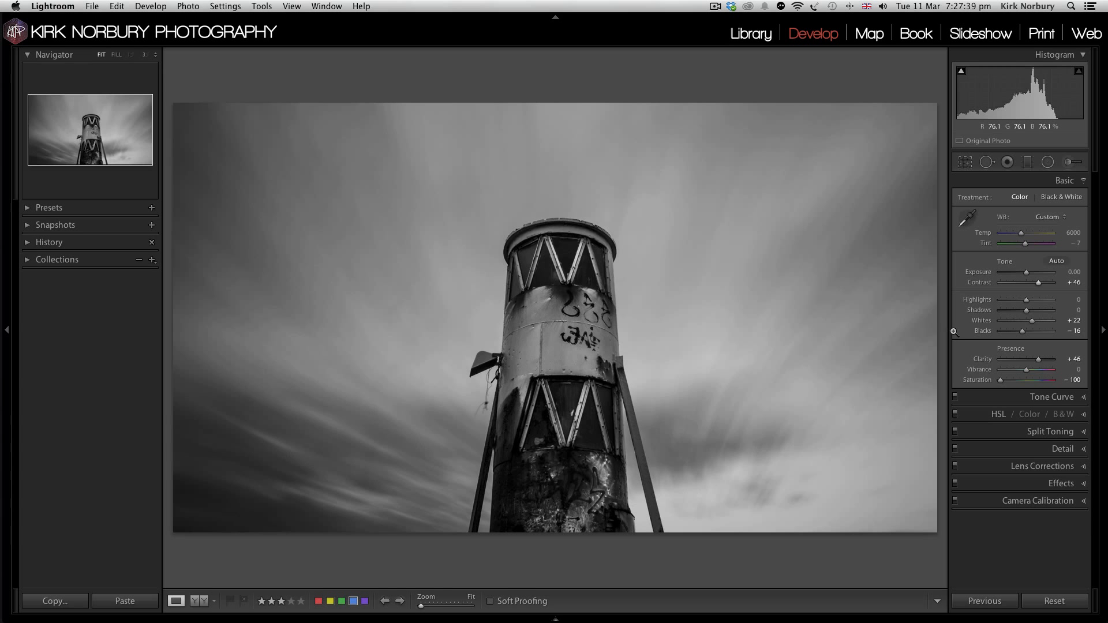
# Step: Lower the photo's Highlights to -63 and raise its Shadows to +86
pyautogui.moveTo(1019, 302); pyautogui.dragTo(1011, 302)
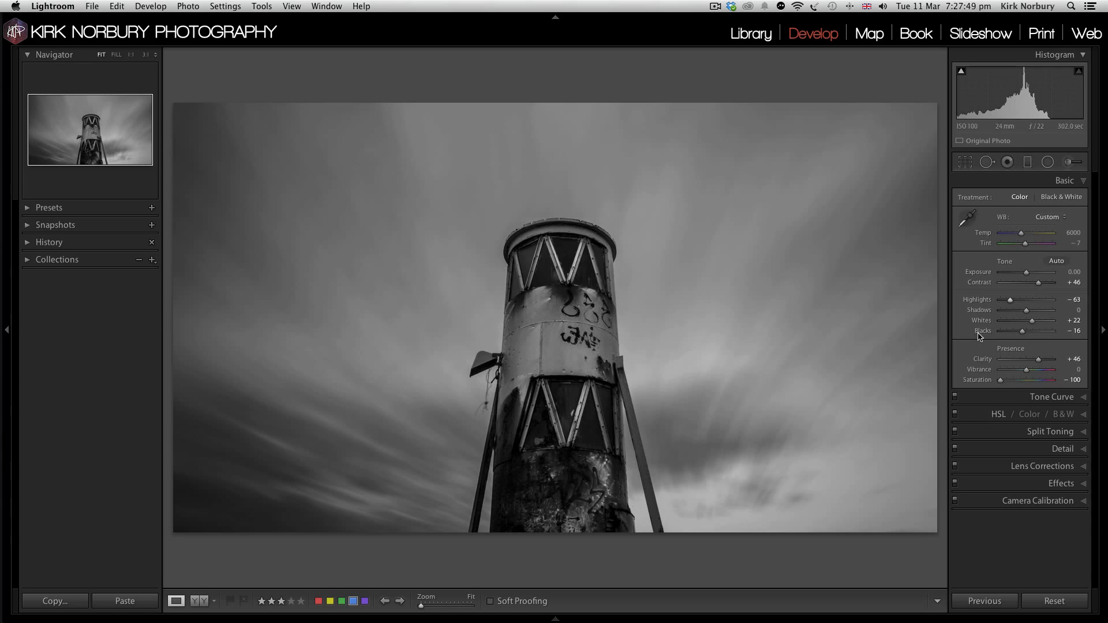
pyautogui.click(1044, 310)
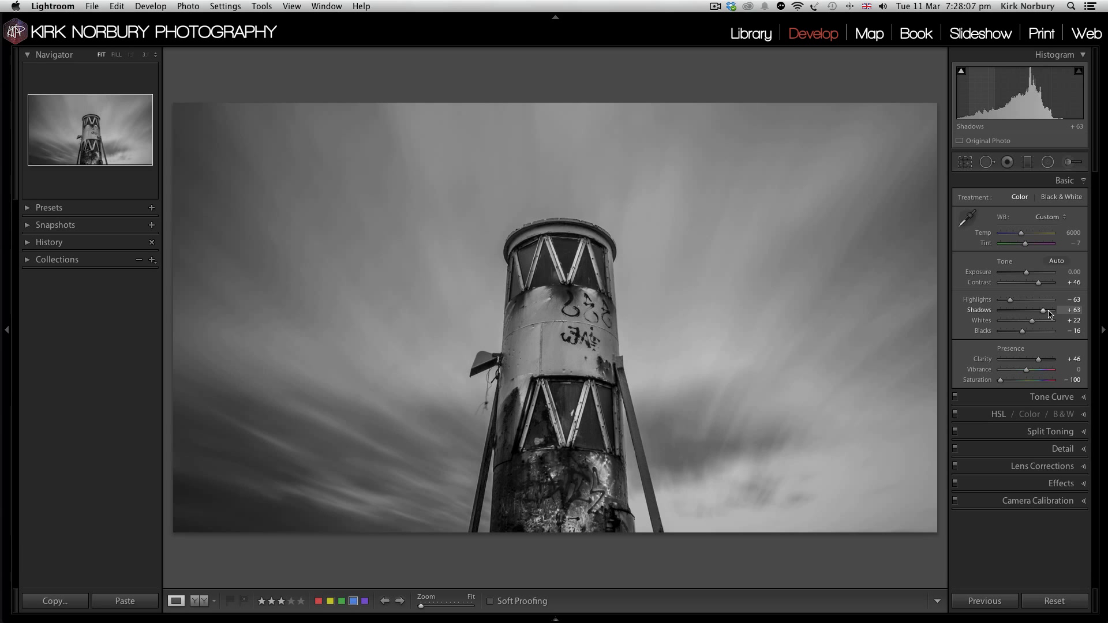
pyautogui.click(1048, 311)
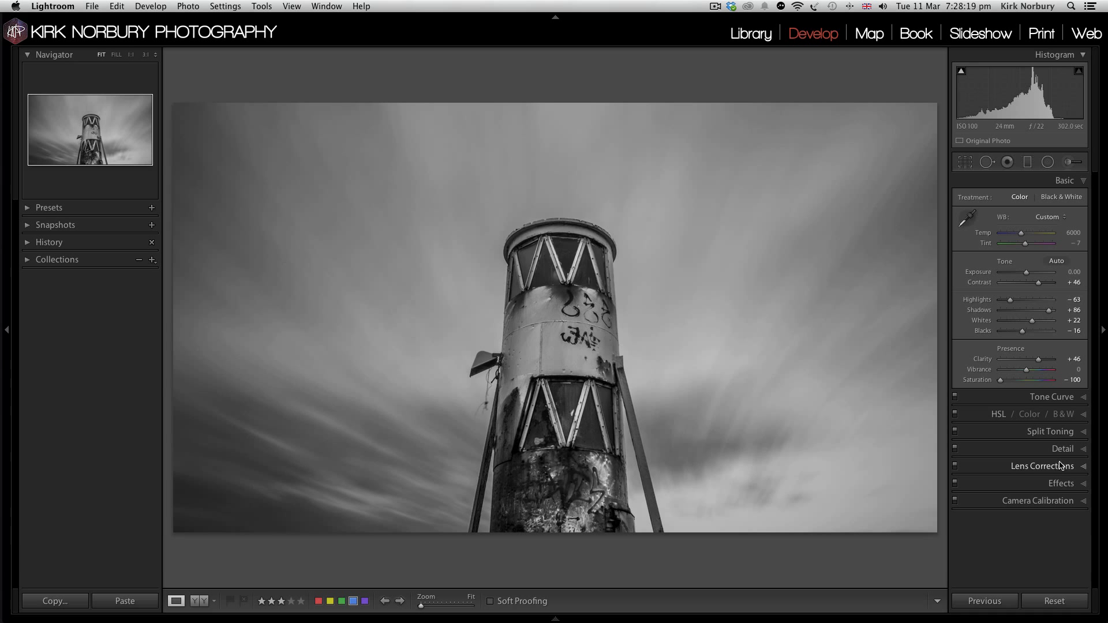
# Step: Add a dark Highlight Priority post-crop vignette with Amount -16 and Feather 84
pyautogui.click(1060, 484)
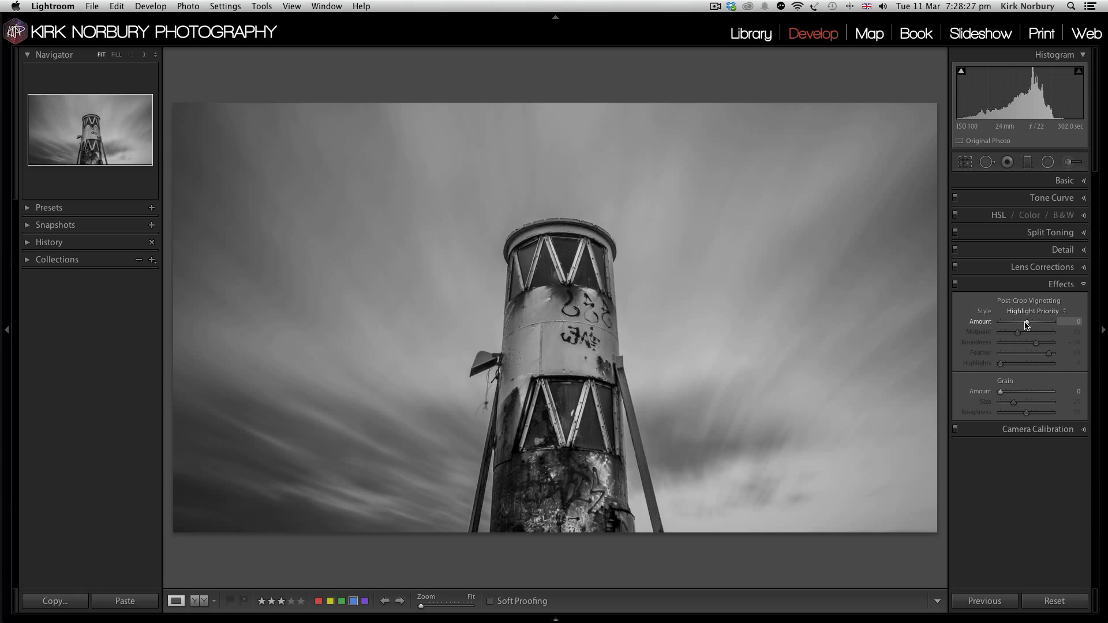
pyautogui.moveTo(1026, 322); pyautogui.dragTo(1022, 322)
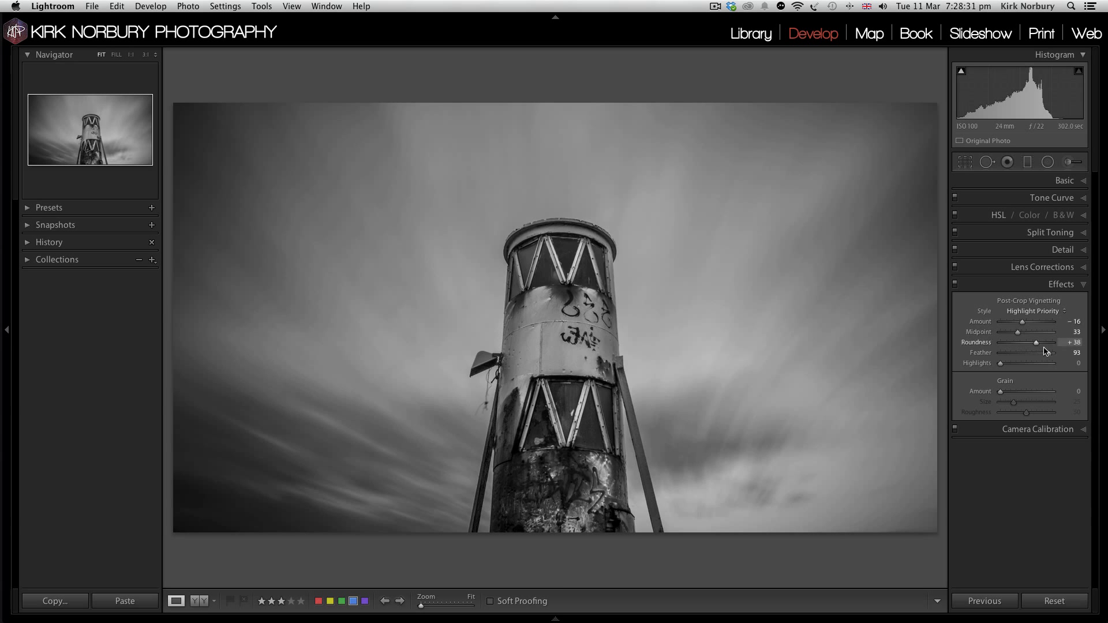
pyautogui.doubleClick(986, 354)
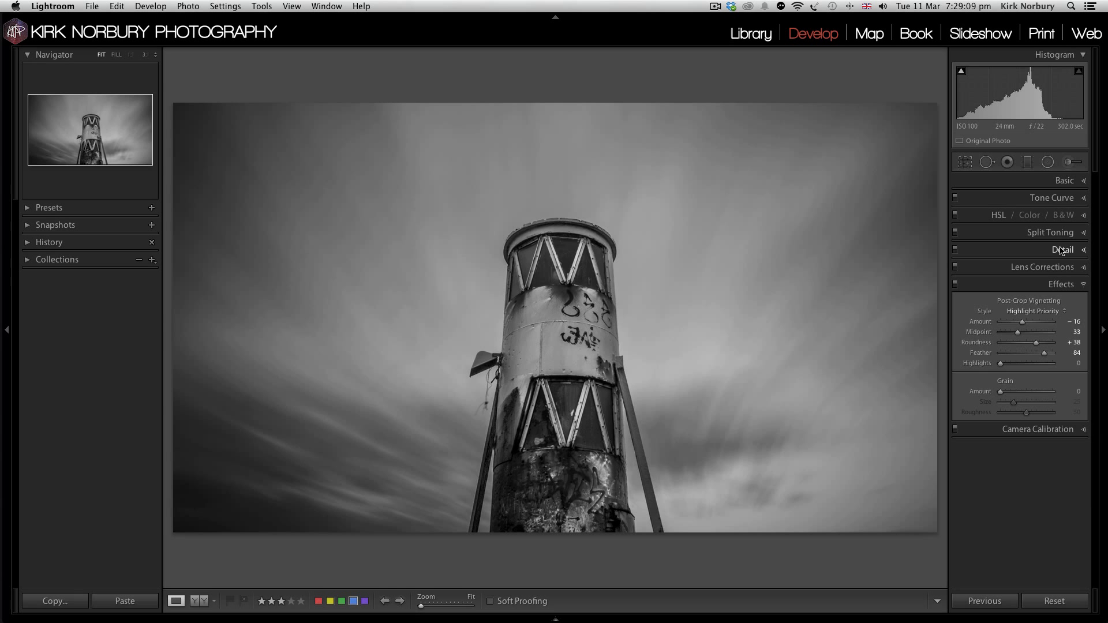
# Step: Split-tone the lighthouse photo's highlights with Hue 42 and Saturation 8
pyautogui.click(1062, 182)
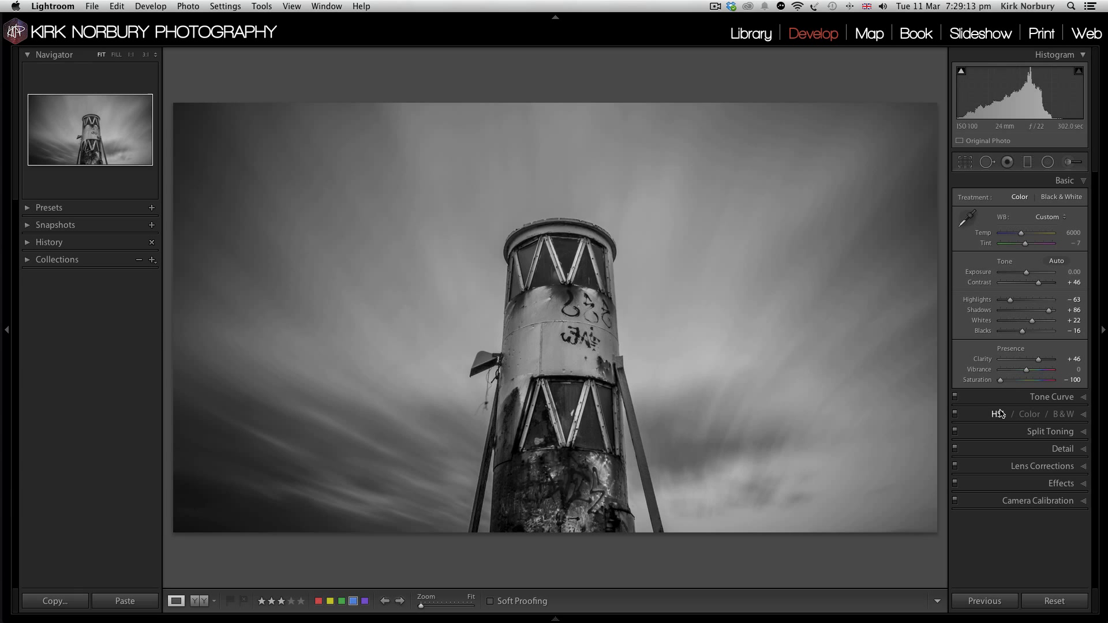
pyautogui.click(1045, 431)
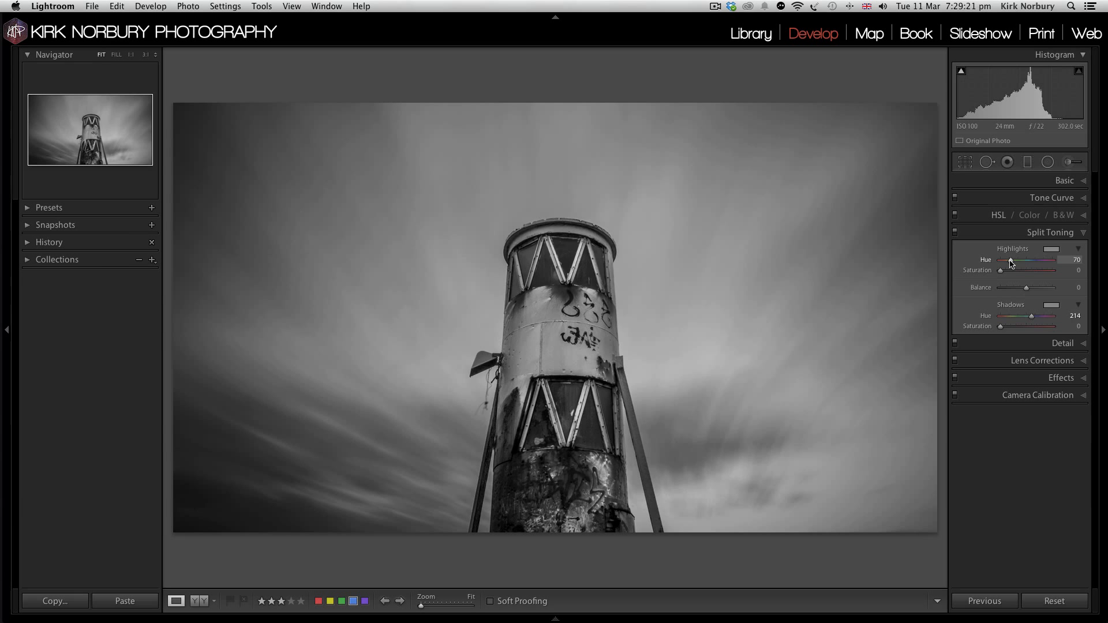
pyautogui.moveTo(1011, 263); pyautogui.dragTo(997, 262)
pyautogui.click(1006, 260)
pyautogui.click(1007, 271)
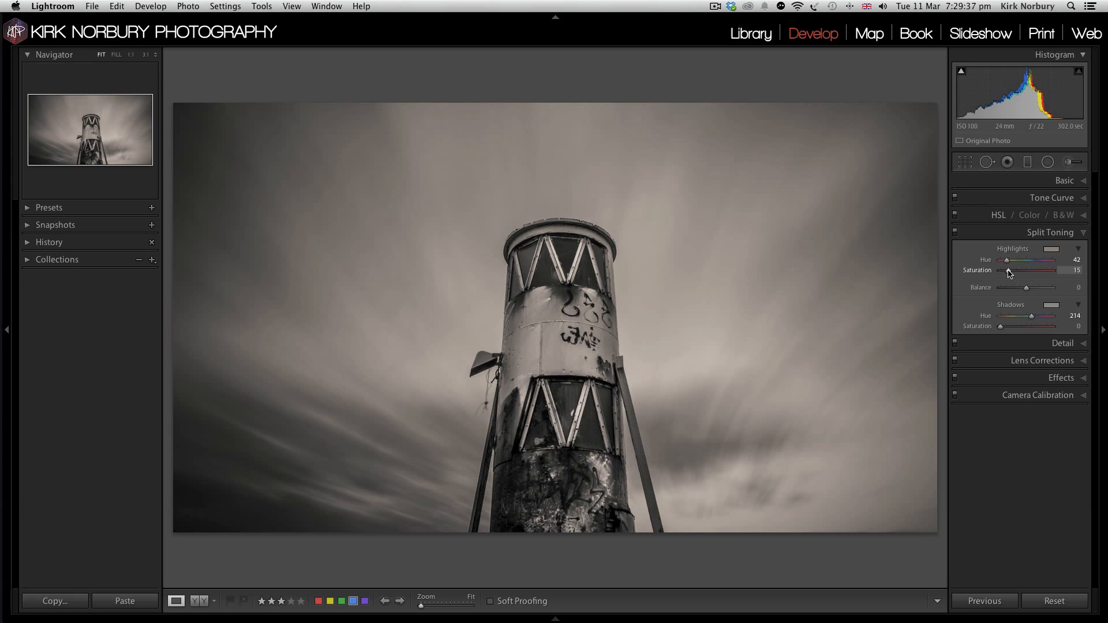
pyautogui.moveTo(1009, 272); pyautogui.dragTo(1004, 271)
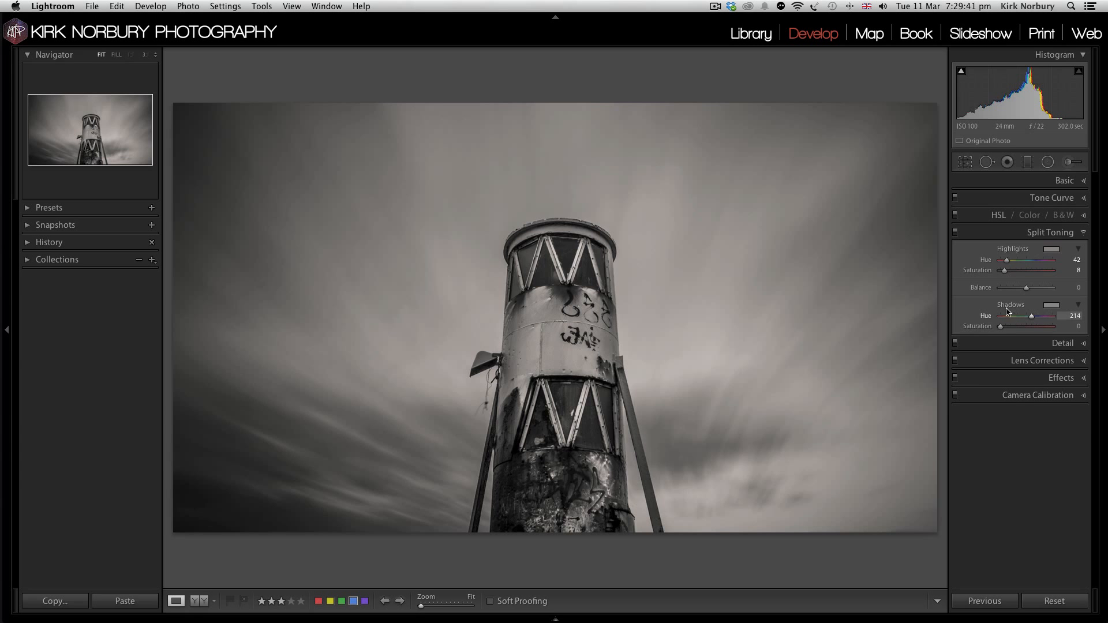
# Step: Set the lighthouse's split-toning shadow Saturation to 7 and adjust the basic tone with Highlights -86 and Clarity +68
pyautogui.moveTo(999, 326); pyautogui.dragTo(1003, 327)
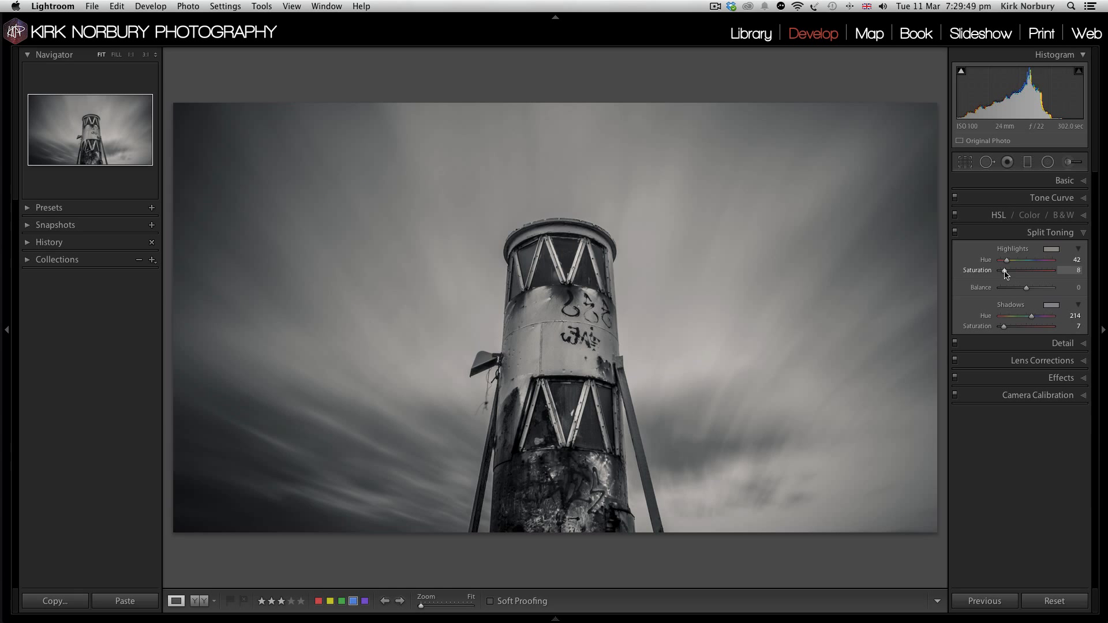
pyautogui.moveTo(1006, 275); pyautogui.dragTo(1004, 275)
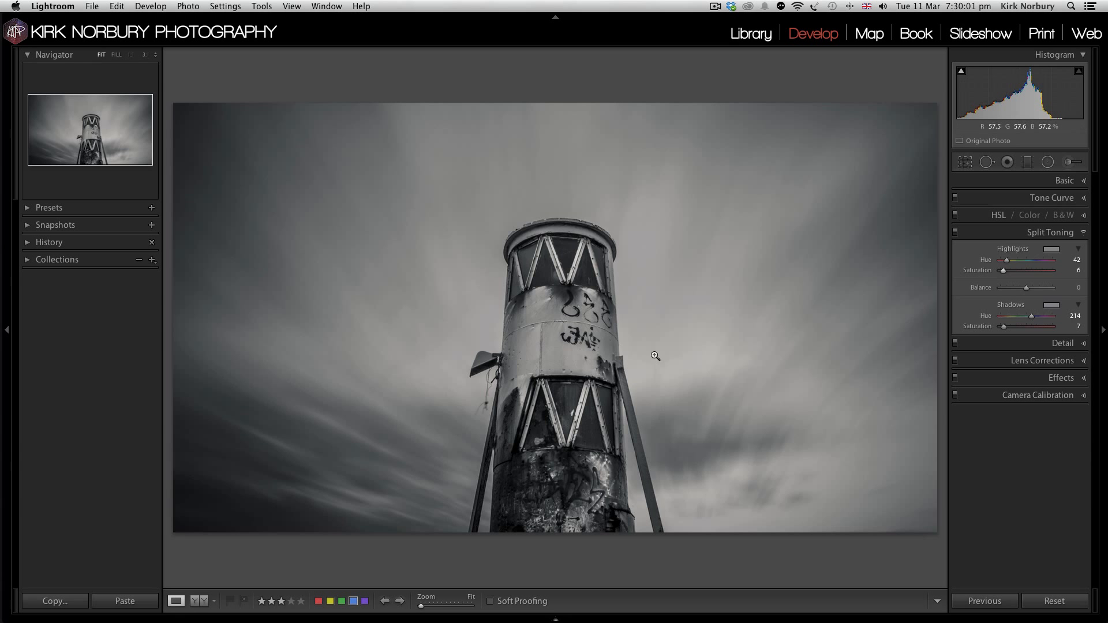
pyautogui.click(1059, 186)
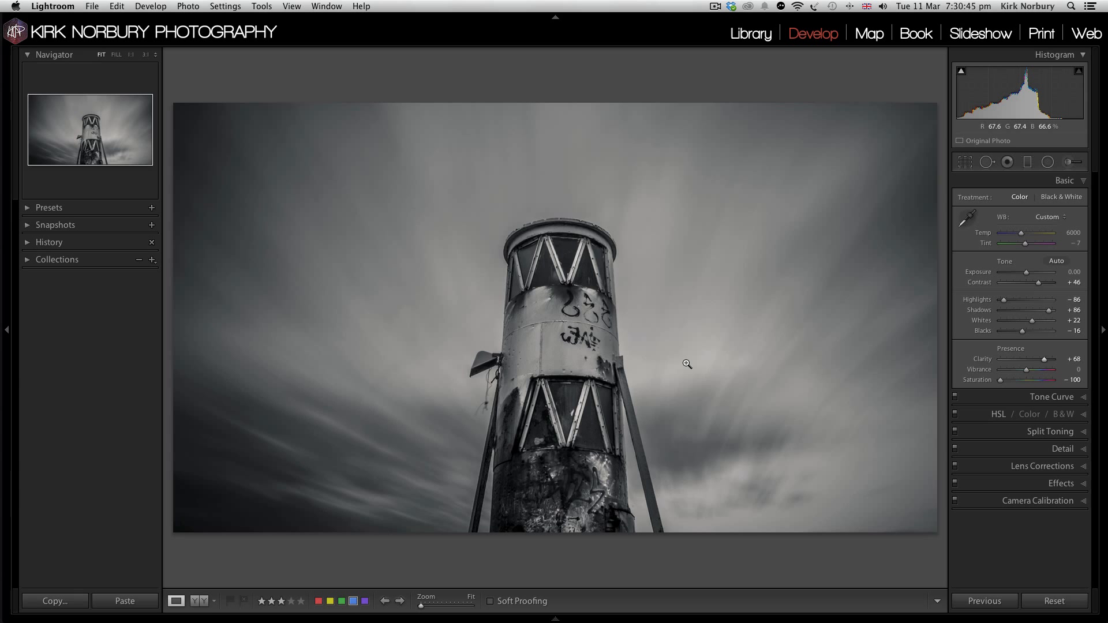
# Step: Find the waterfall photos in the Atmospheric Black & White collection and open the blue-labelled colour copy for developing
pyautogui.press('g')
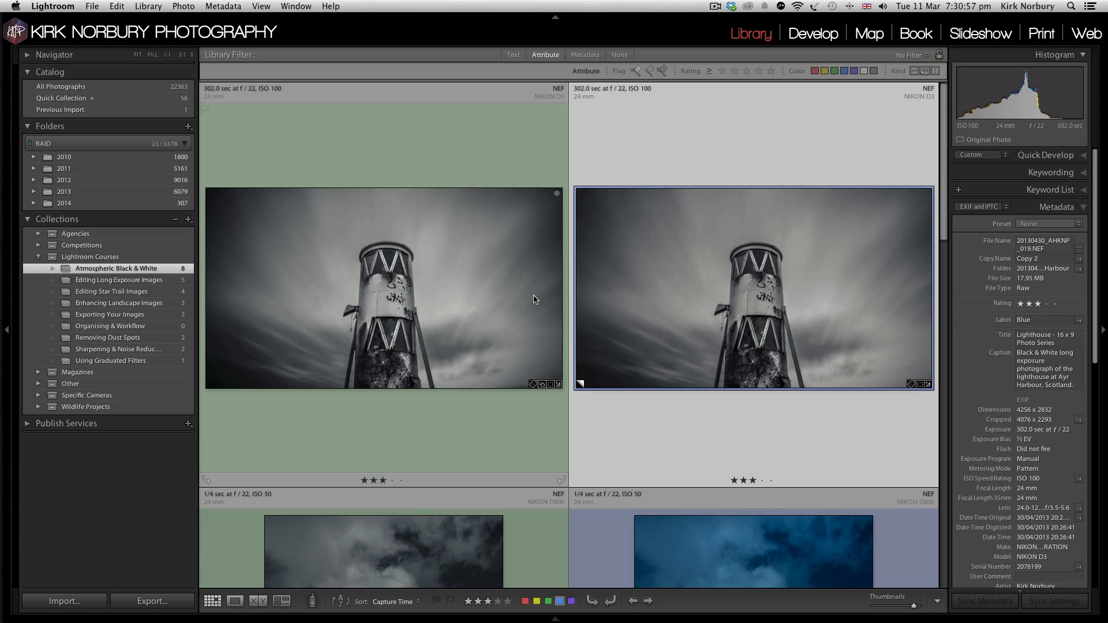
pyautogui.scroll(-3, 448, 299)
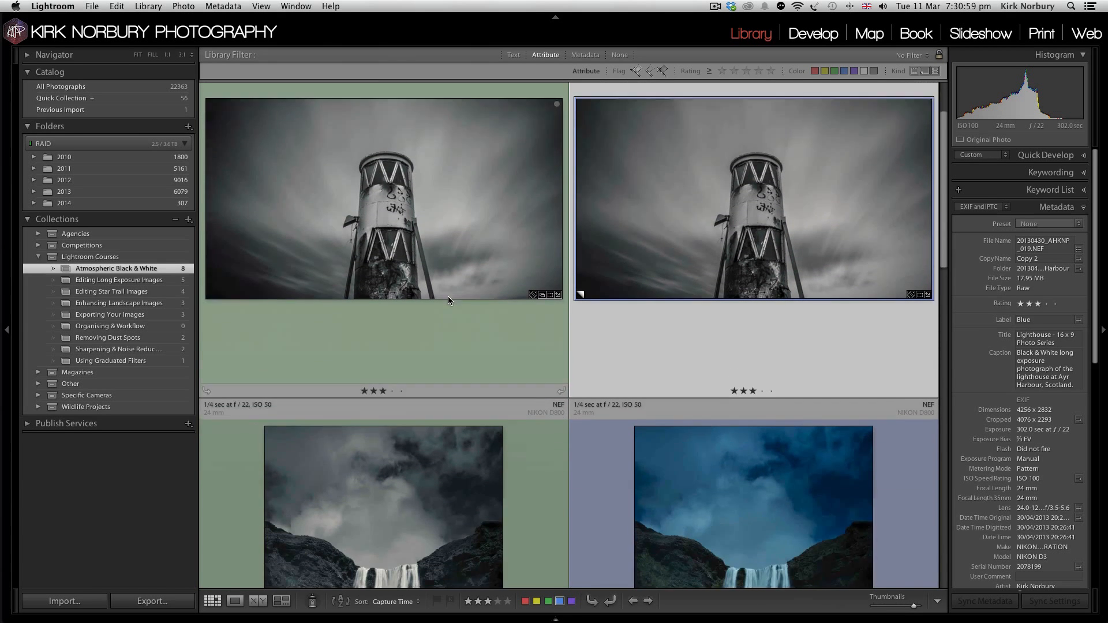
pyautogui.scroll(-10, 448, 297)
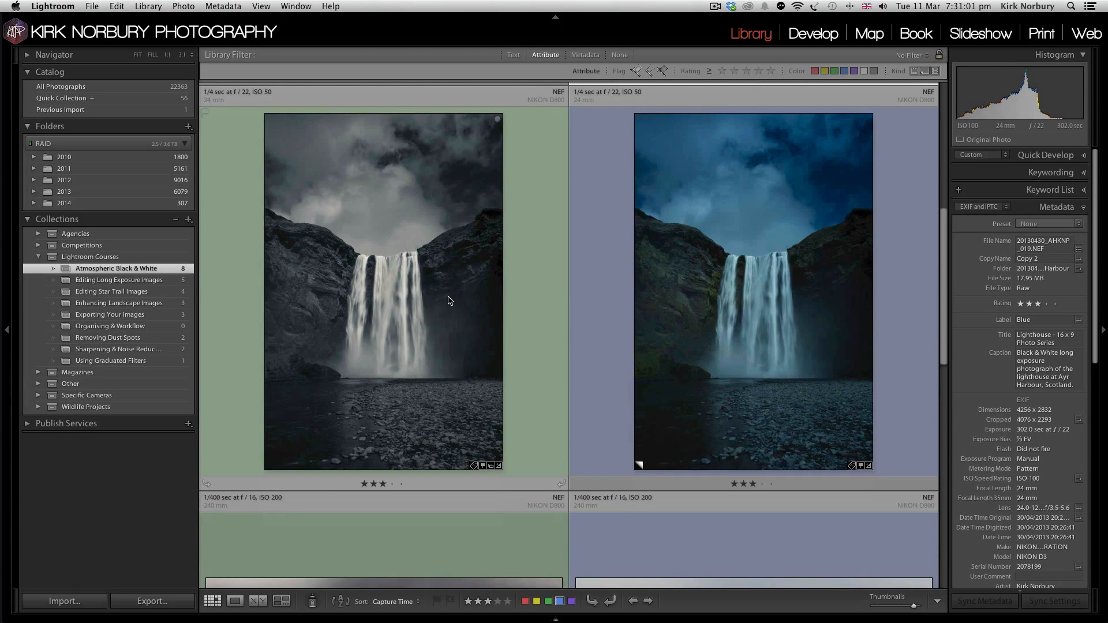
pyautogui.doubleClick(391, 297)
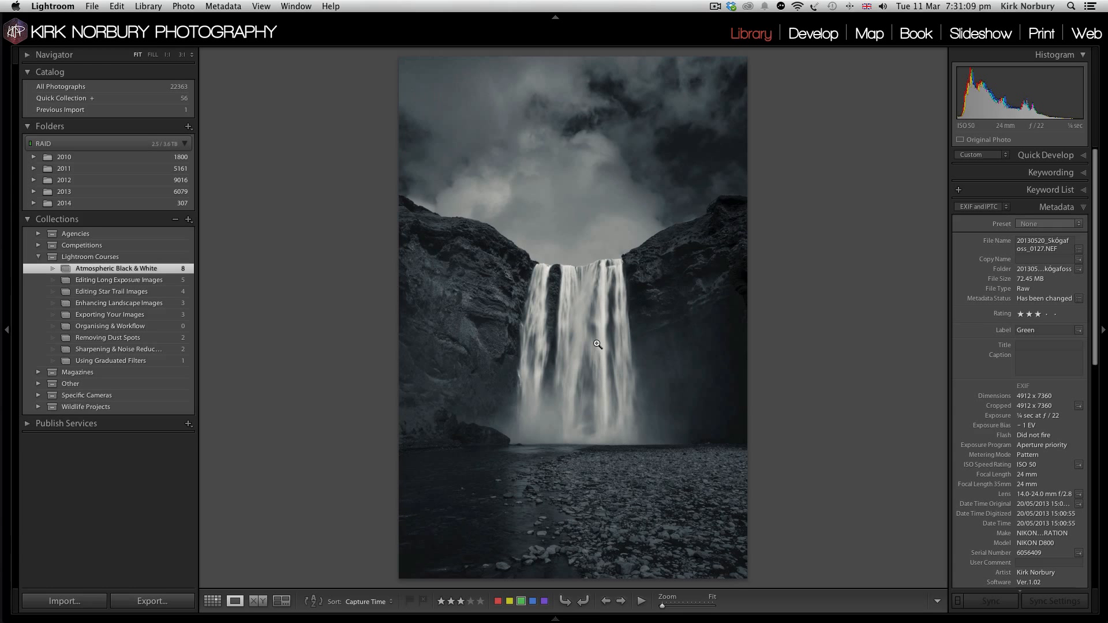
pyautogui.press('Right')
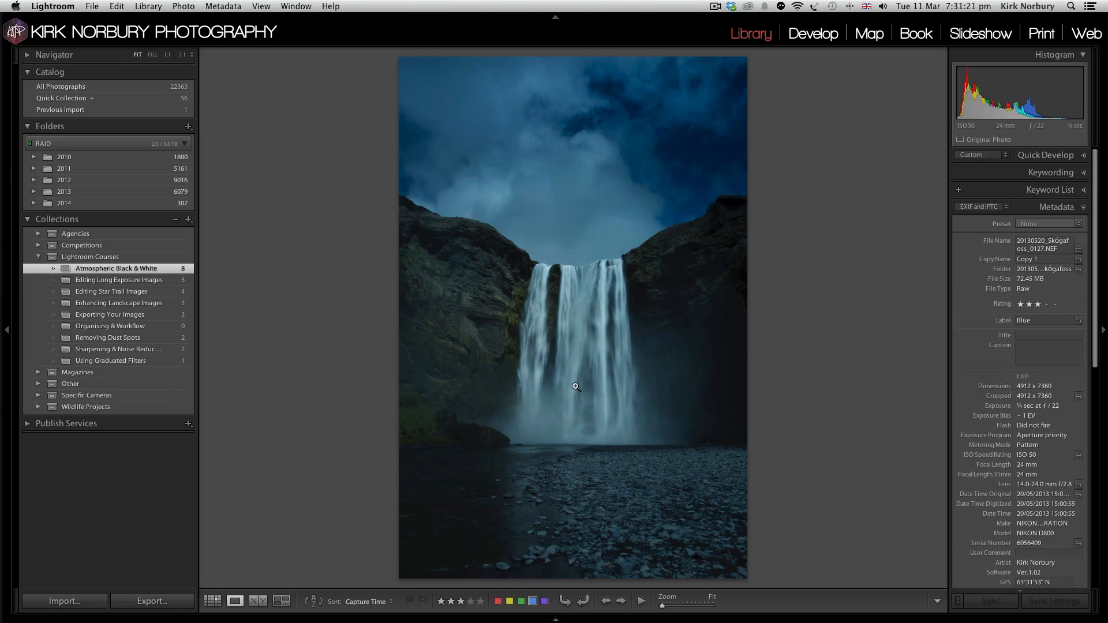
pyautogui.press('d')
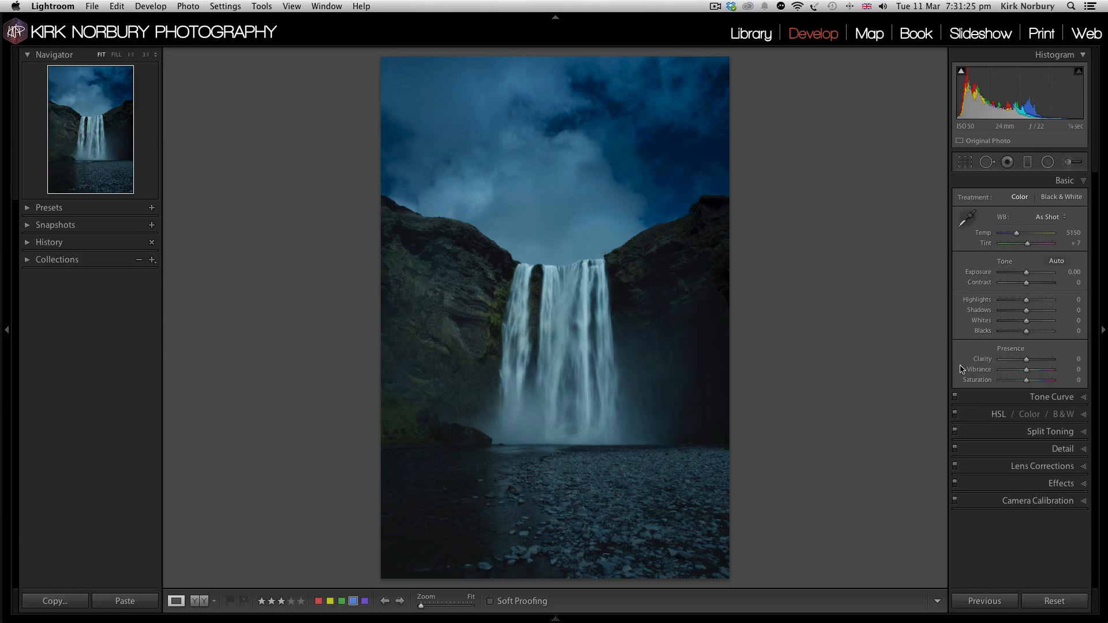
# Step: Set the waterfall copy's Saturation to -100 and check its file and exposure details in the info overlay
pyautogui.click(1001, 381)
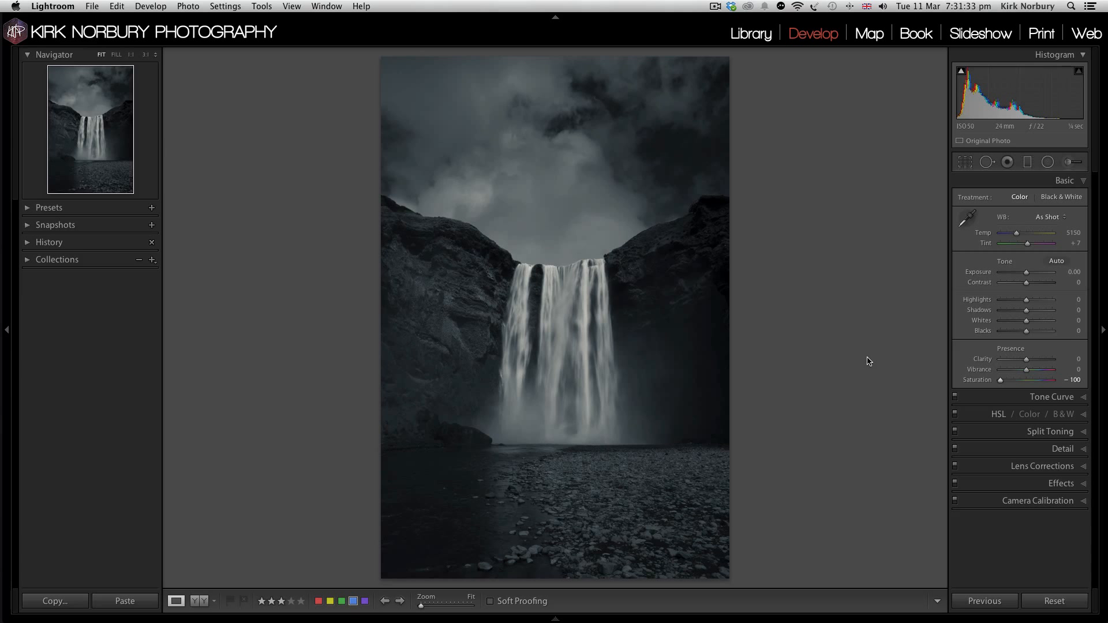
pyautogui.press('i')
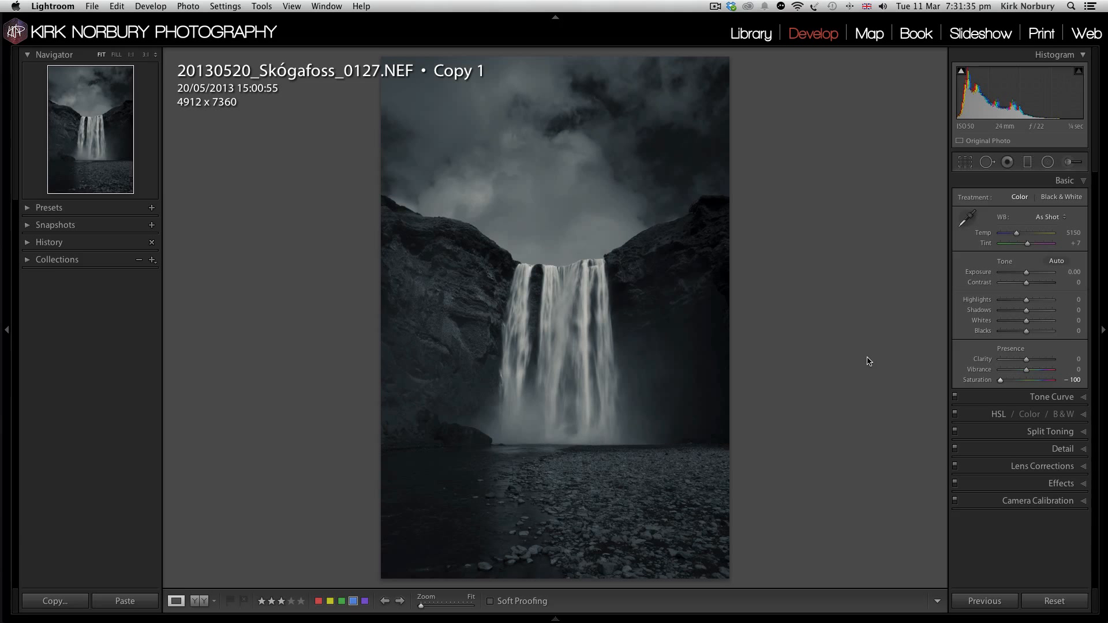
pyautogui.press('i')
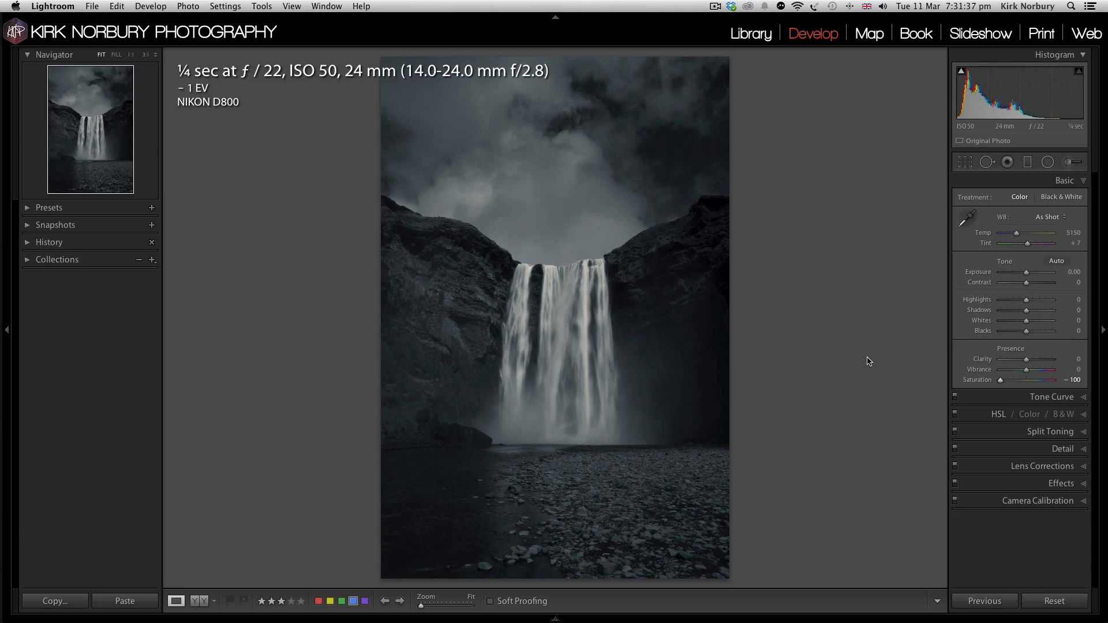
pyautogui.press('i')
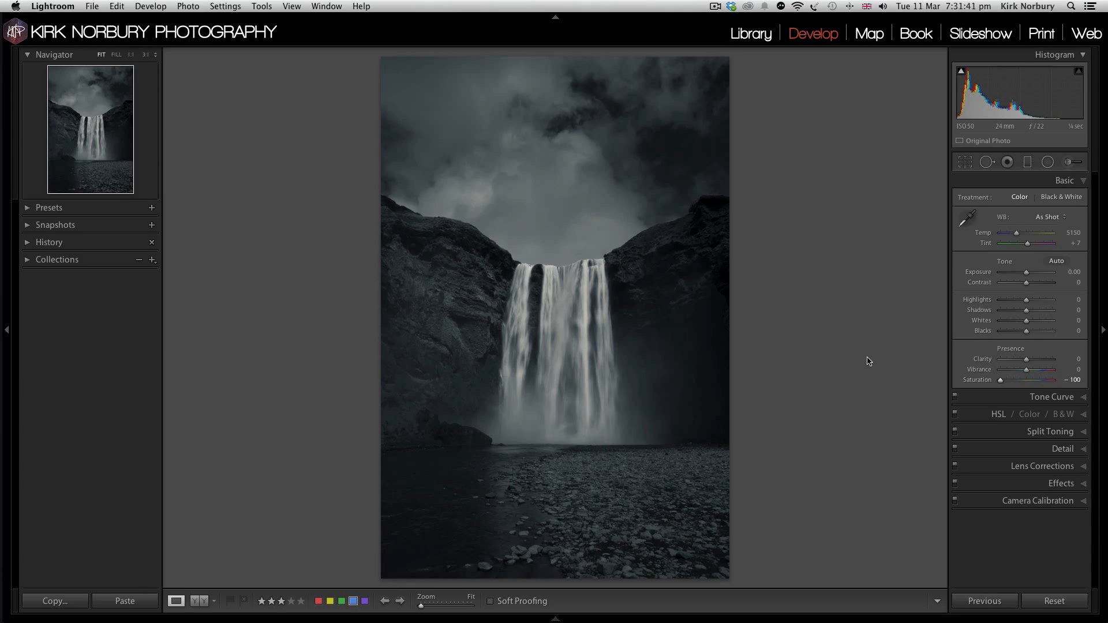
# Step: Compare the desaturated waterfall copy with the finished green-labelled version
pyautogui.press('\\')
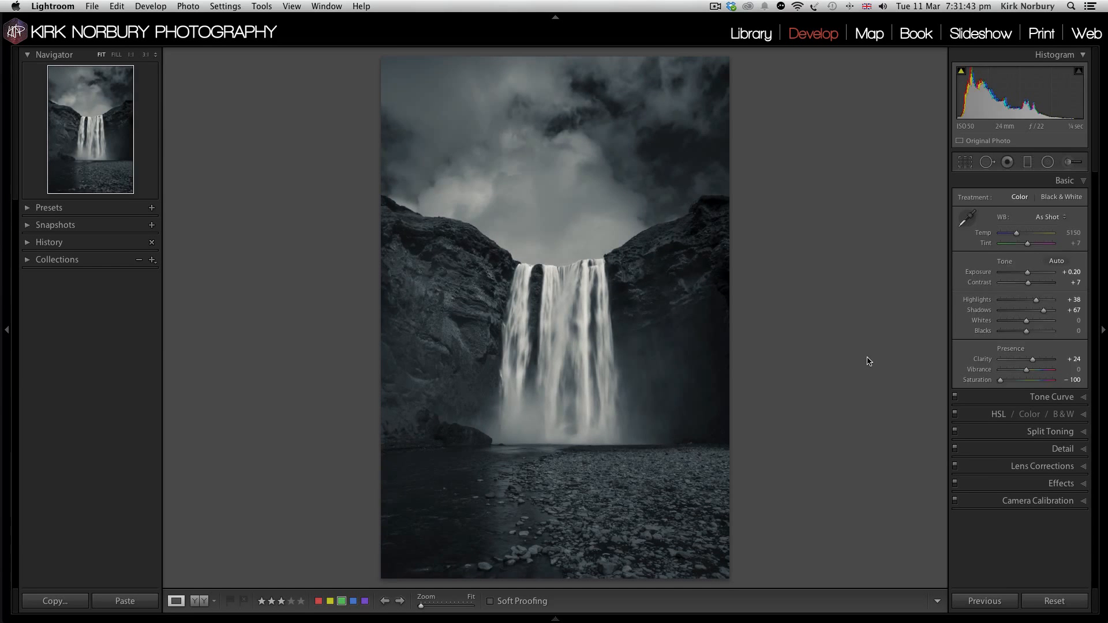
pyautogui.press('\\')
pyautogui.press('\\')
pyautogui.press('\\')
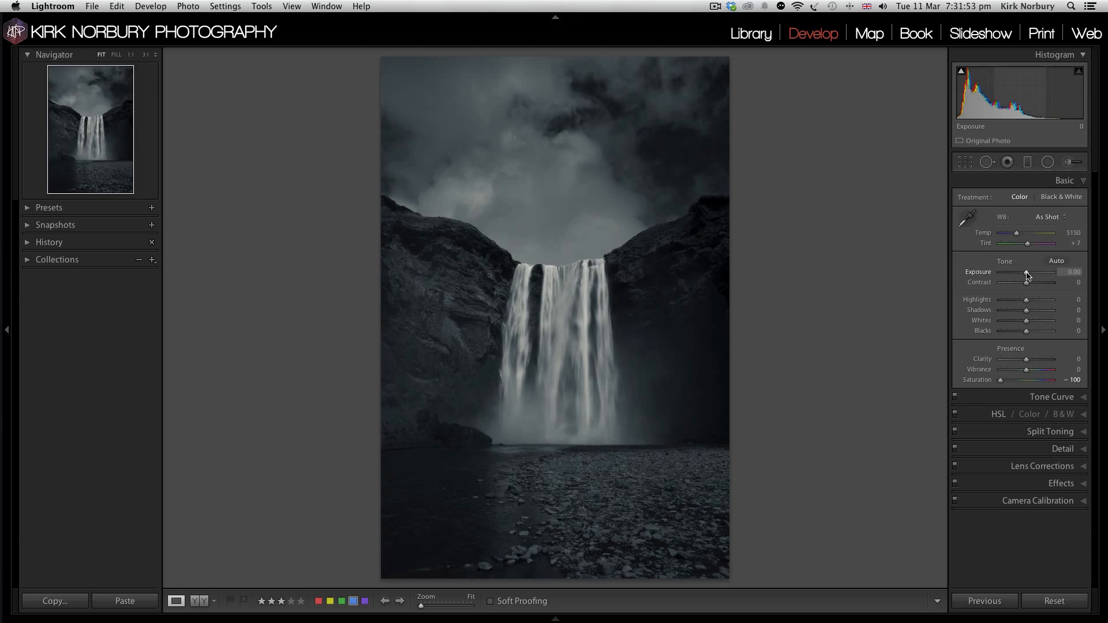
# Step: Adjust the waterfall photo's basic tone with Exposure +1.20, Highlights -52, Clarity +23 and Contrast +23
pyautogui.moveTo(1026, 274); pyautogui.dragTo(1034, 275)
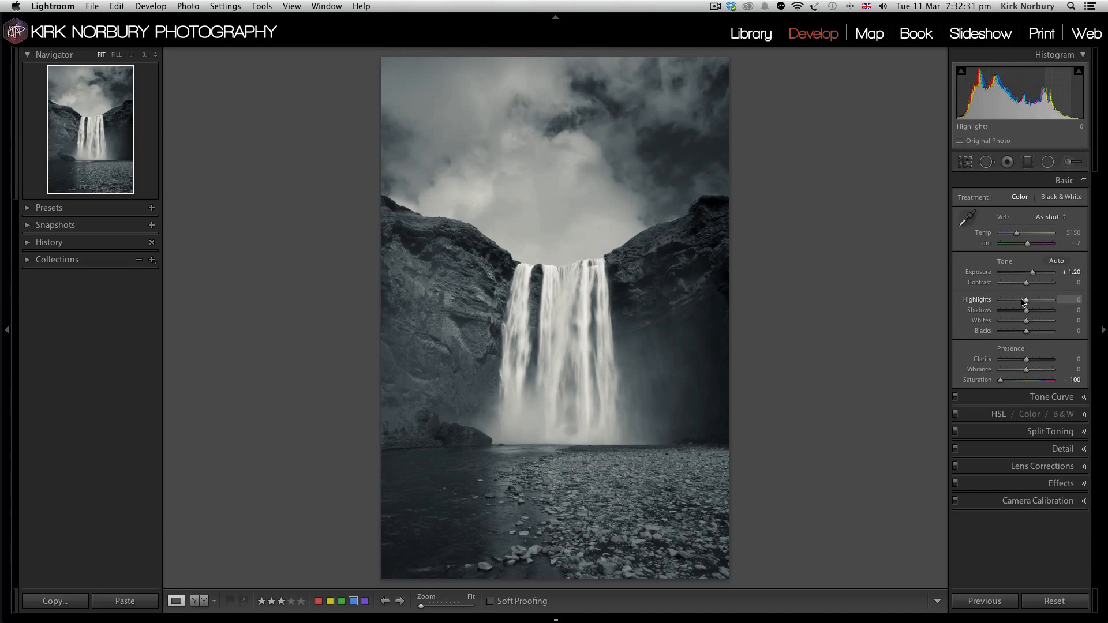
pyautogui.moveTo(1023, 301); pyautogui.dragTo(1013, 301)
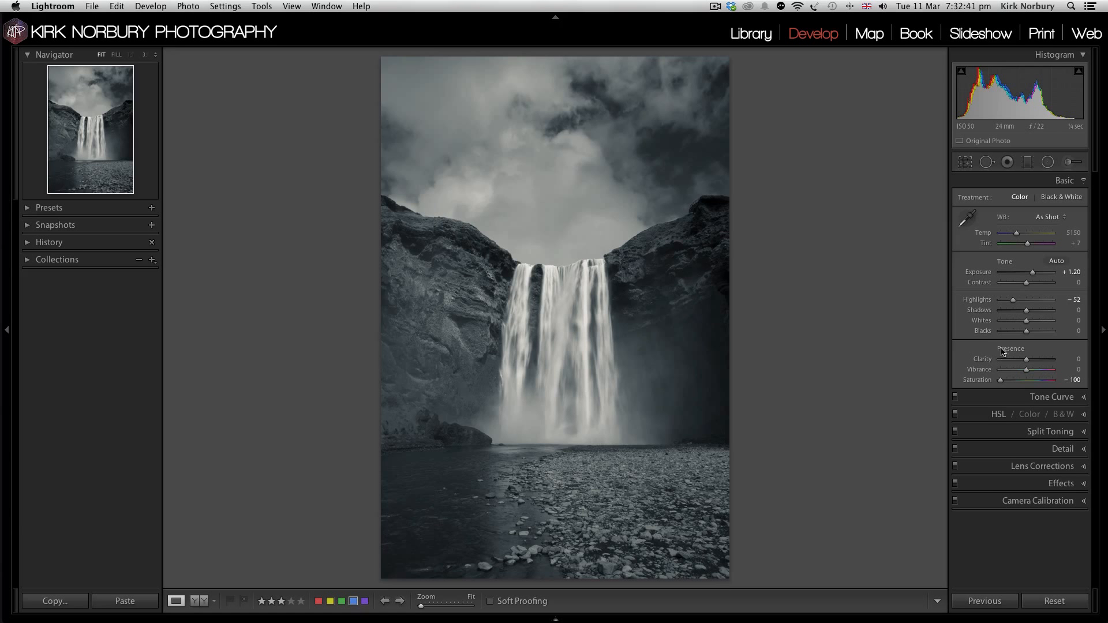
pyautogui.click(1032, 359)
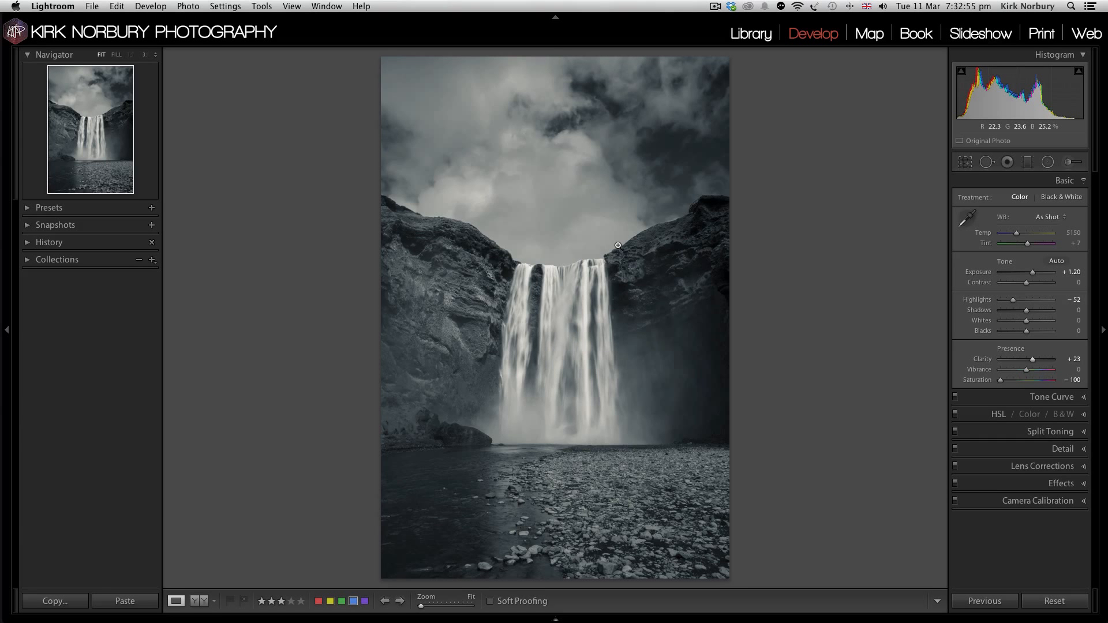
pyautogui.click(1033, 284)
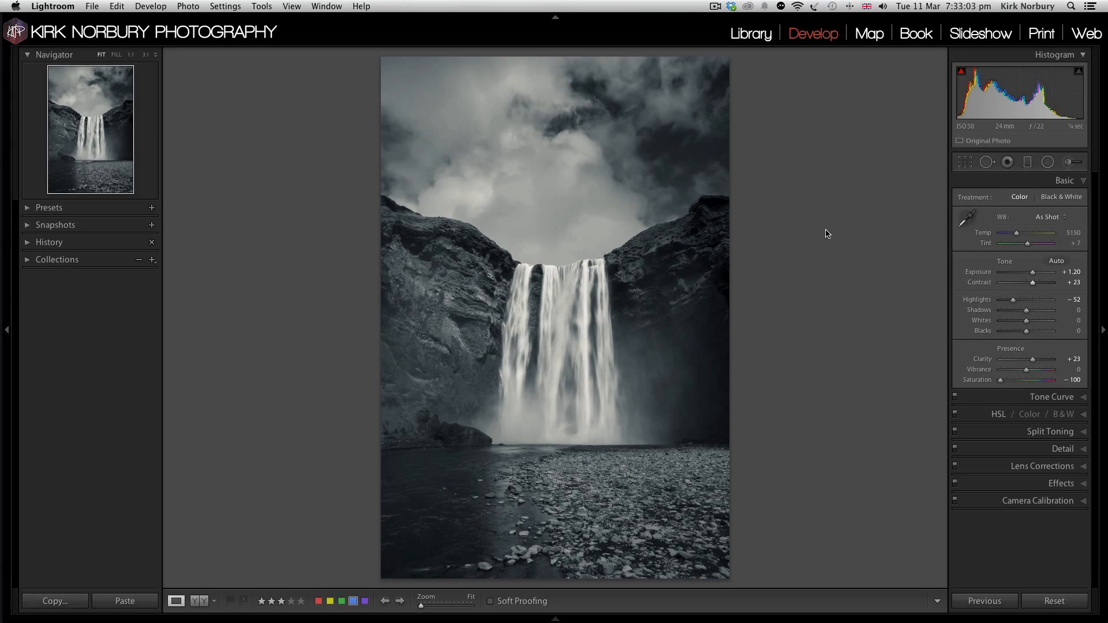
# Step: Raise the waterfall photo's Shadows to +34 and inspect the dark cliff areas at 1:1
pyautogui.click(692, 202)
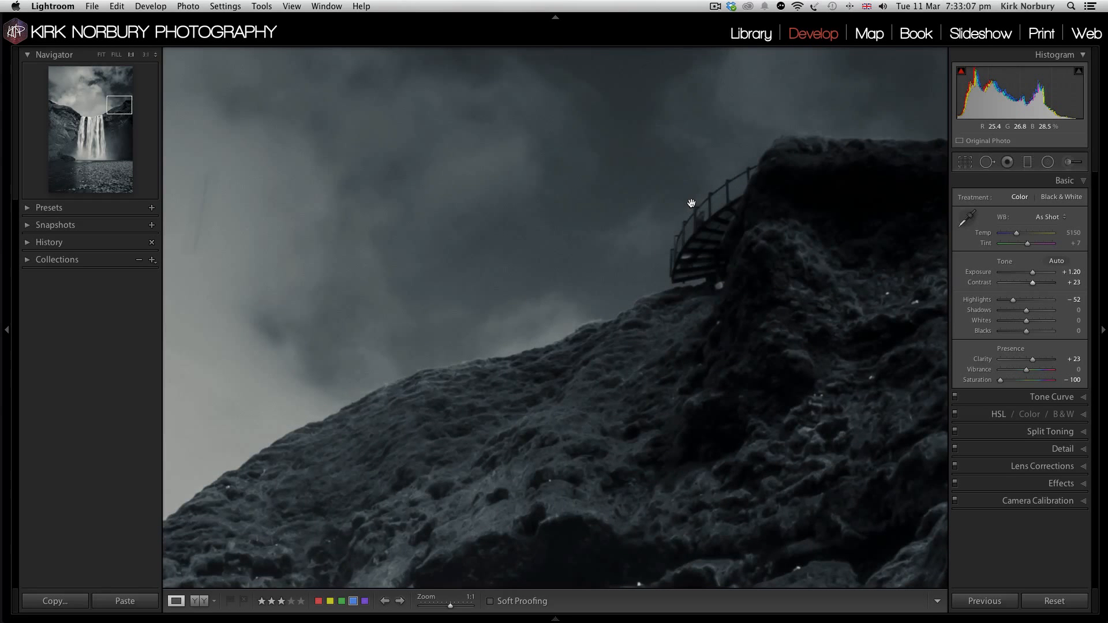
pyautogui.click(651, 234)
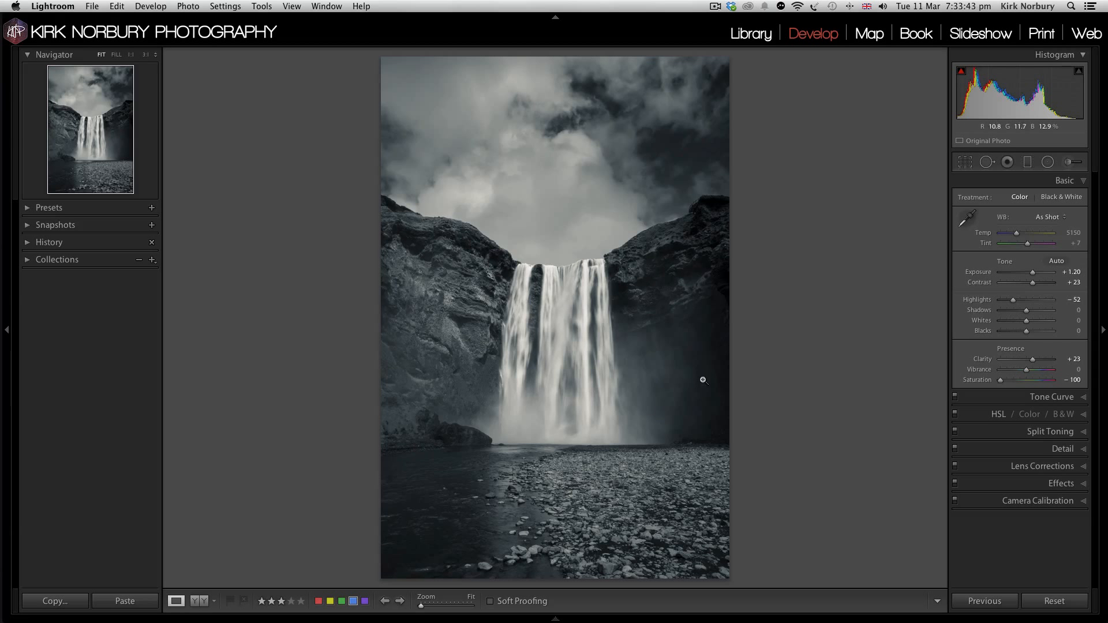
pyautogui.click(1035, 310)
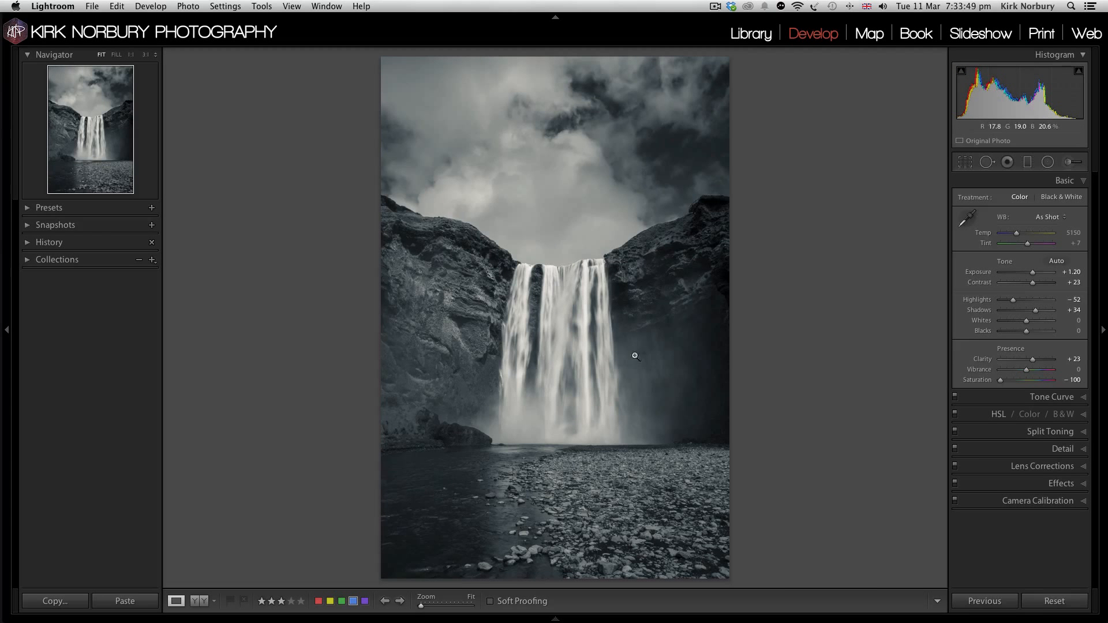
pyautogui.click(665, 393)
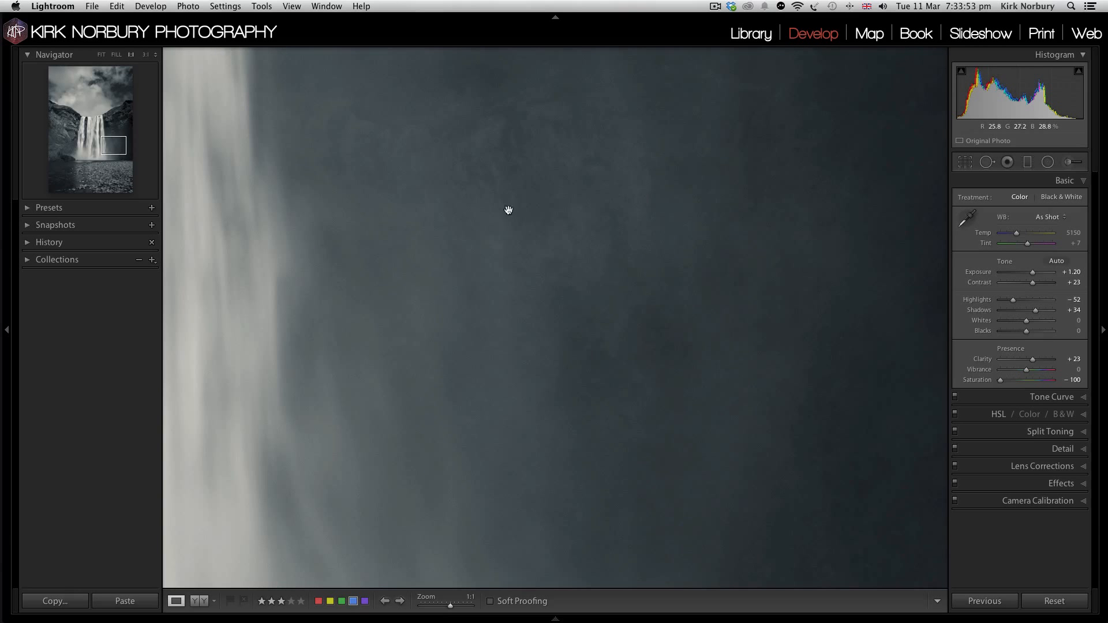
pyautogui.click(716, 255)
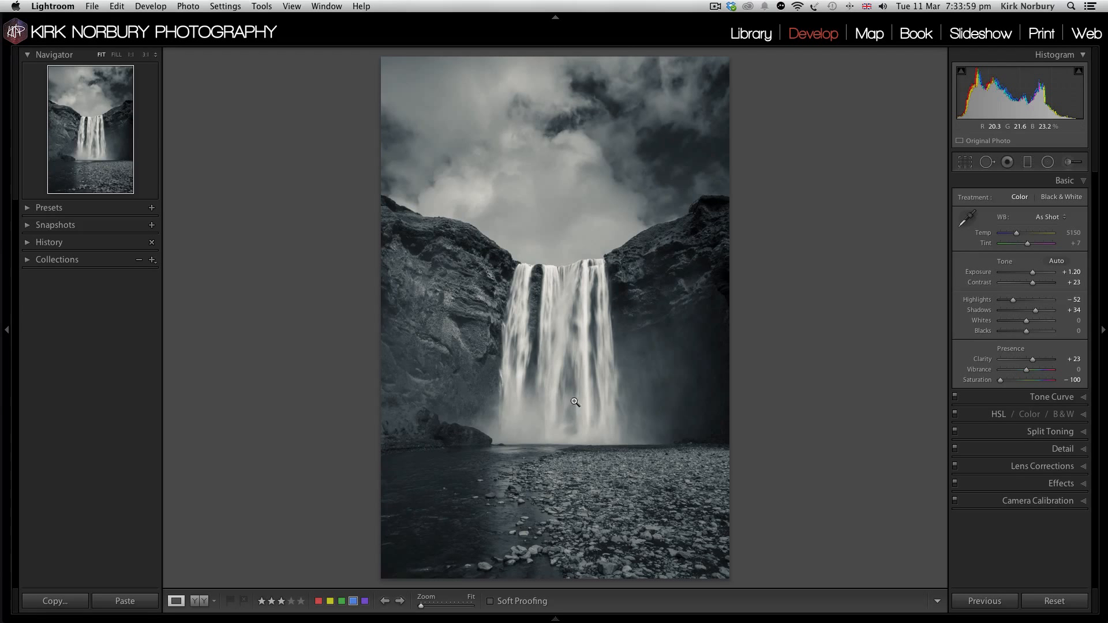
# Step: Reset the waterfall's split-toning saturation and set it to 9 for the highlights and 11 for the shadows
pyautogui.click(1038, 432)
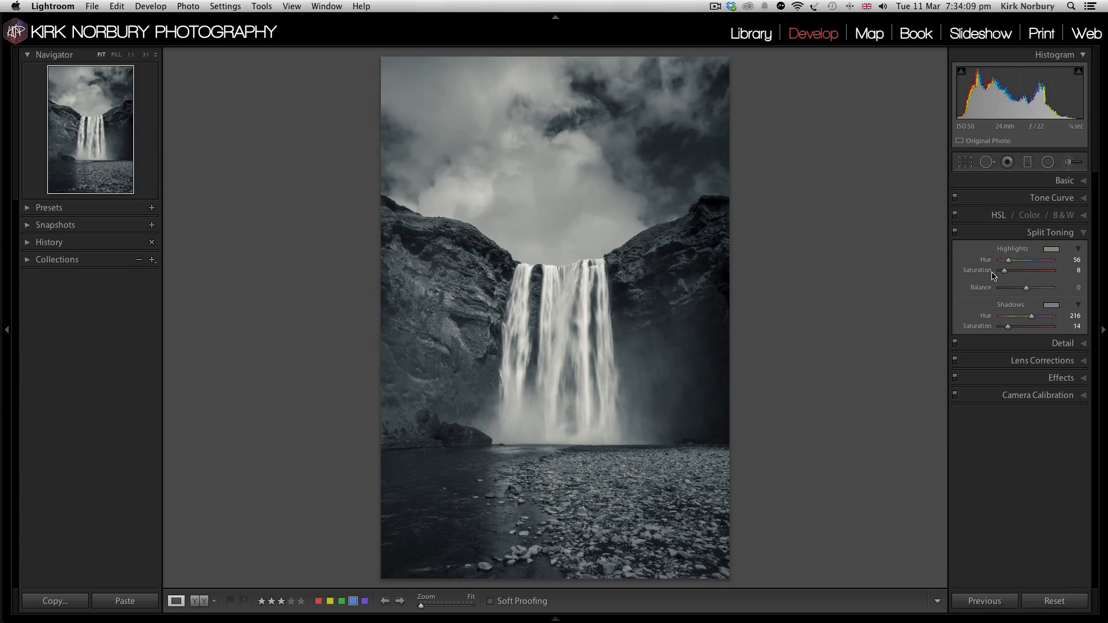
pyautogui.doubleClick(984, 328)
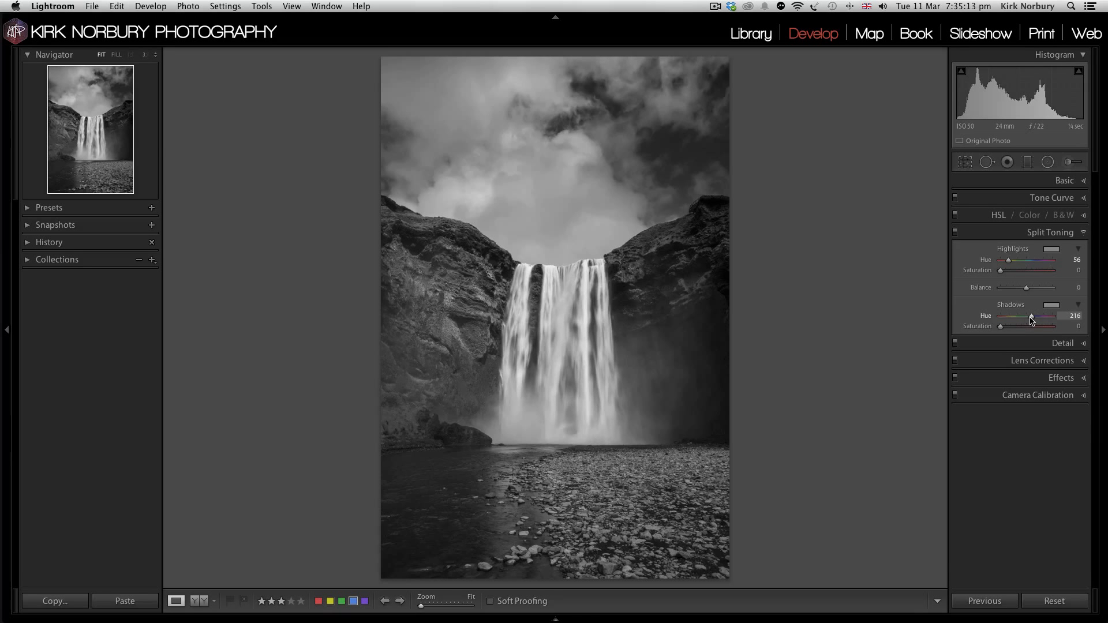
pyautogui.click(1005, 270)
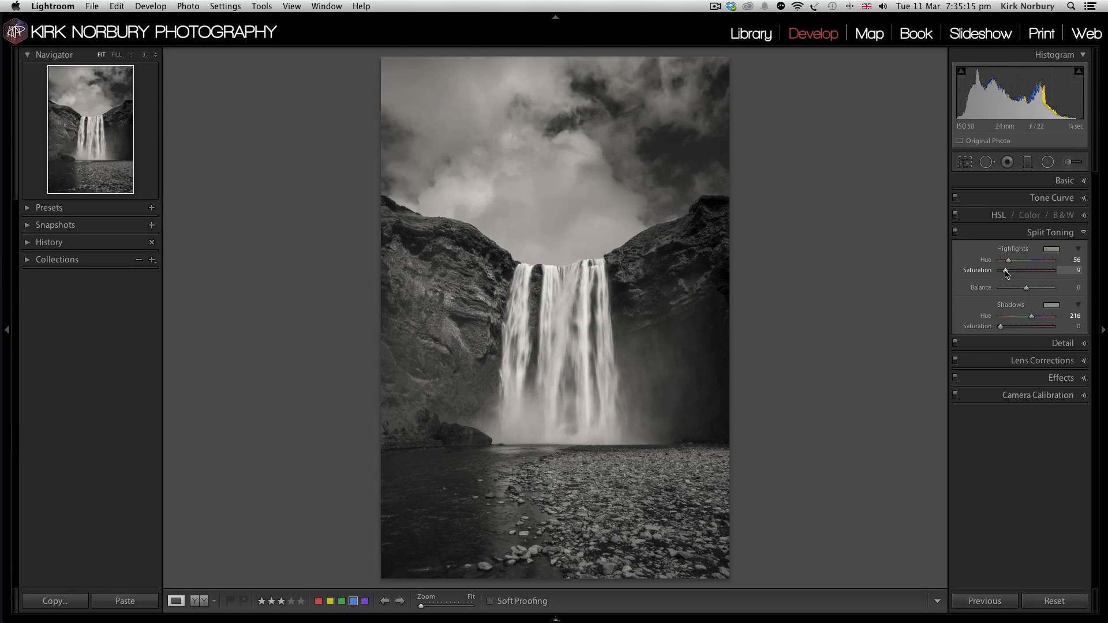
pyautogui.click(1006, 326)
# Step: Try shifting the split-toning Balance in both directions and reset it to 0
pyautogui.click(1015, 288)
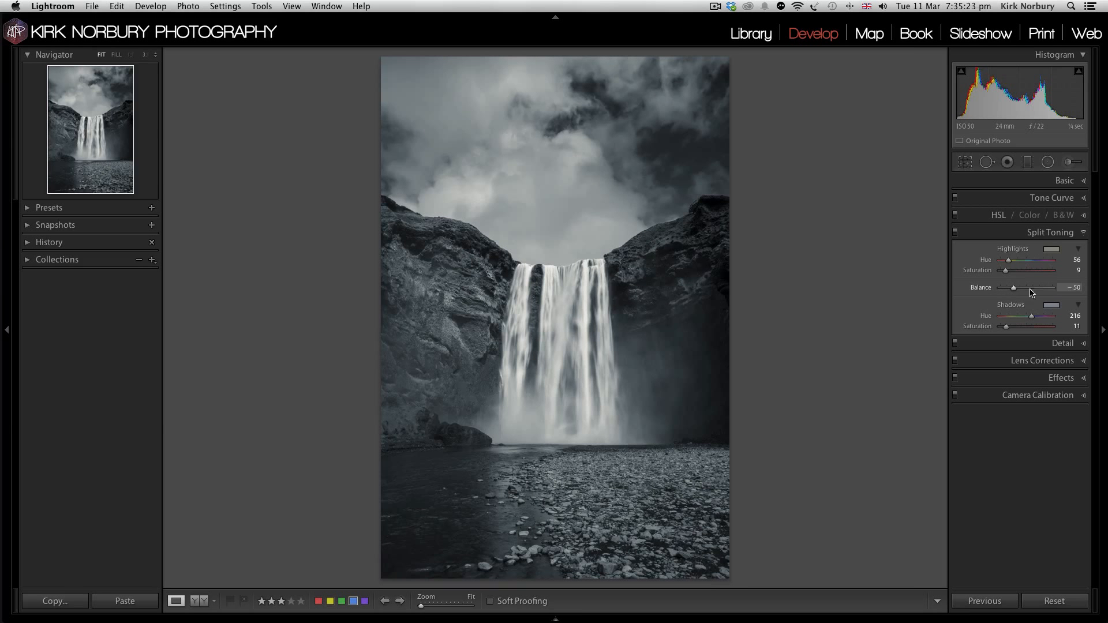
pyautogui.click(1039, 288)
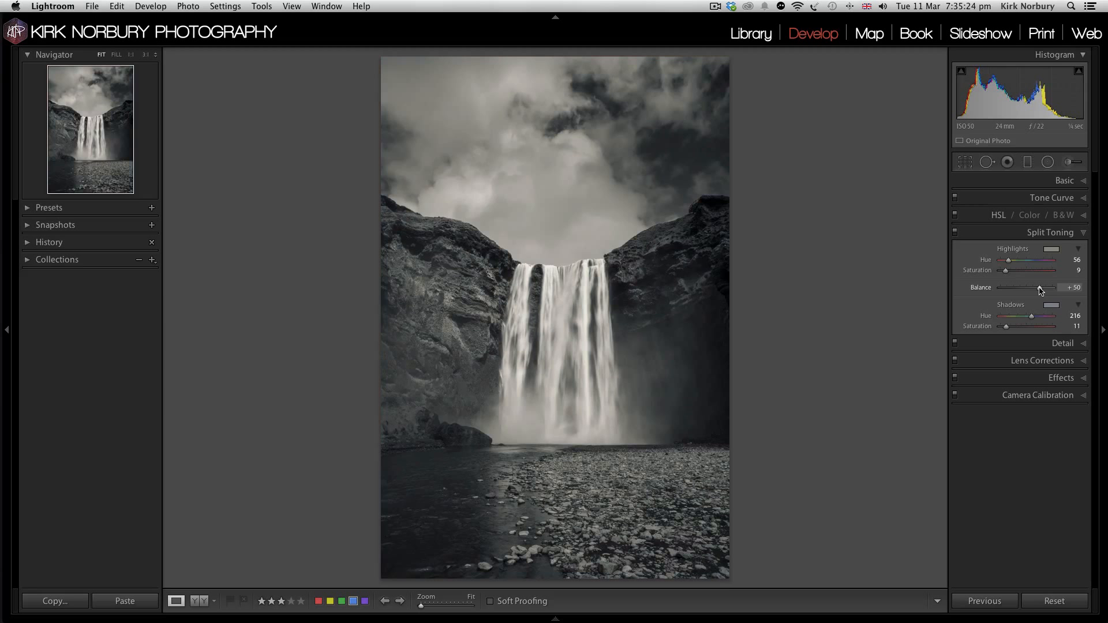
pyautogui.doubleClick(981, 288)
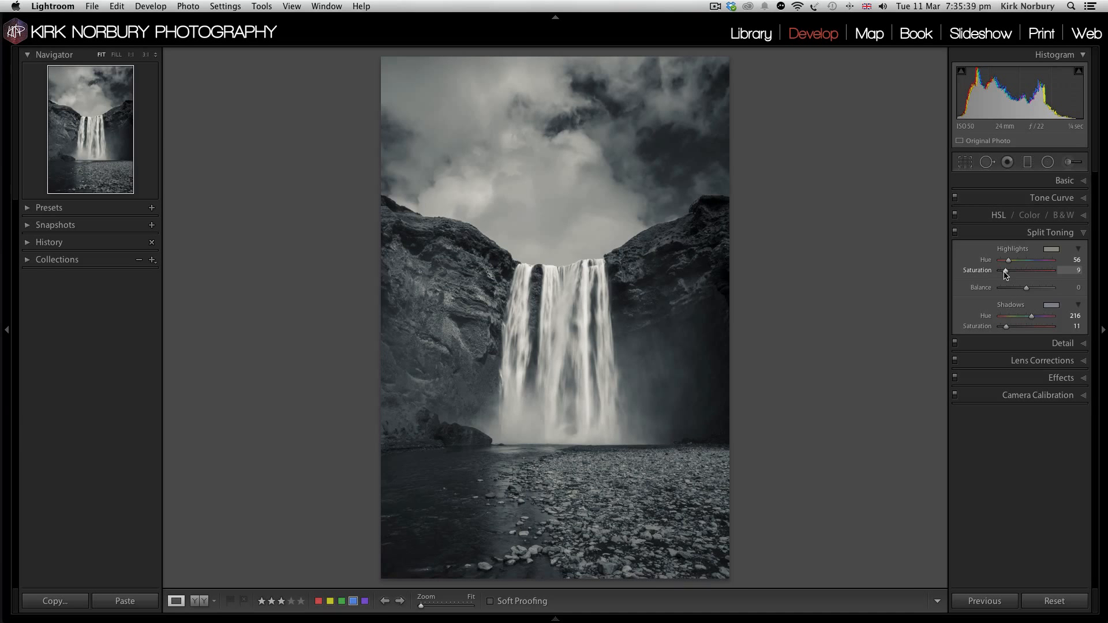
# Step: Lower the highlights' split-toning Saturation to 6 and fine-tune the Saturation of the shadows
pyautogui.moveTo(1005, 275); pyautogui.dragTo(1004, 275)
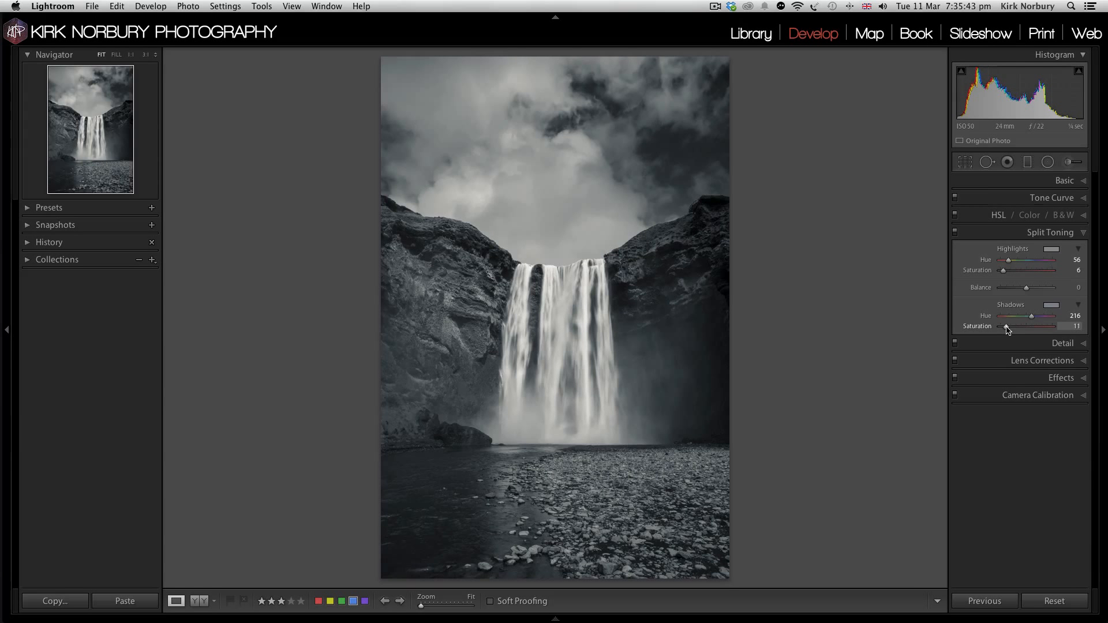
pyautogui.moveTo(1007, 329); pyautogui.dragTo(1005, 330)
# Step: Add a subtle dark Highlight Priority post-crop vignette to the waterfall with Amount -7 and Feather 64
pyautogui.click(1062, 377)
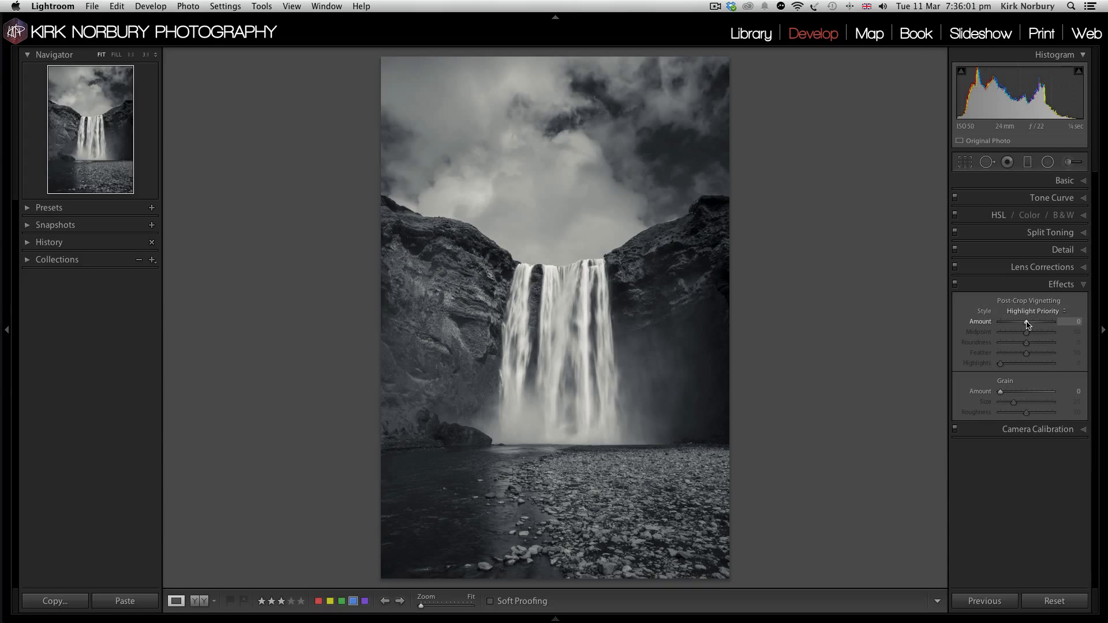
pyautogui.moveTo(1026, 324); pyautogui.dragTo(1034, 354)
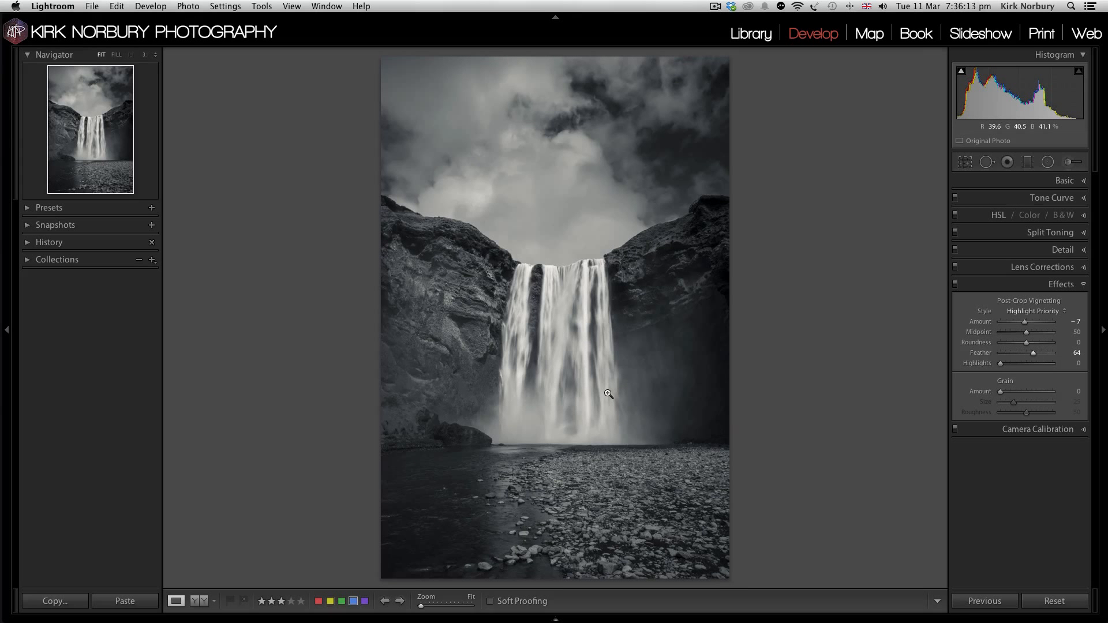
# Step: Raise the waterfall's Clarity to +43 while checking the detail in the cliff and water at 1:1
pyautogui.click(524, 309)
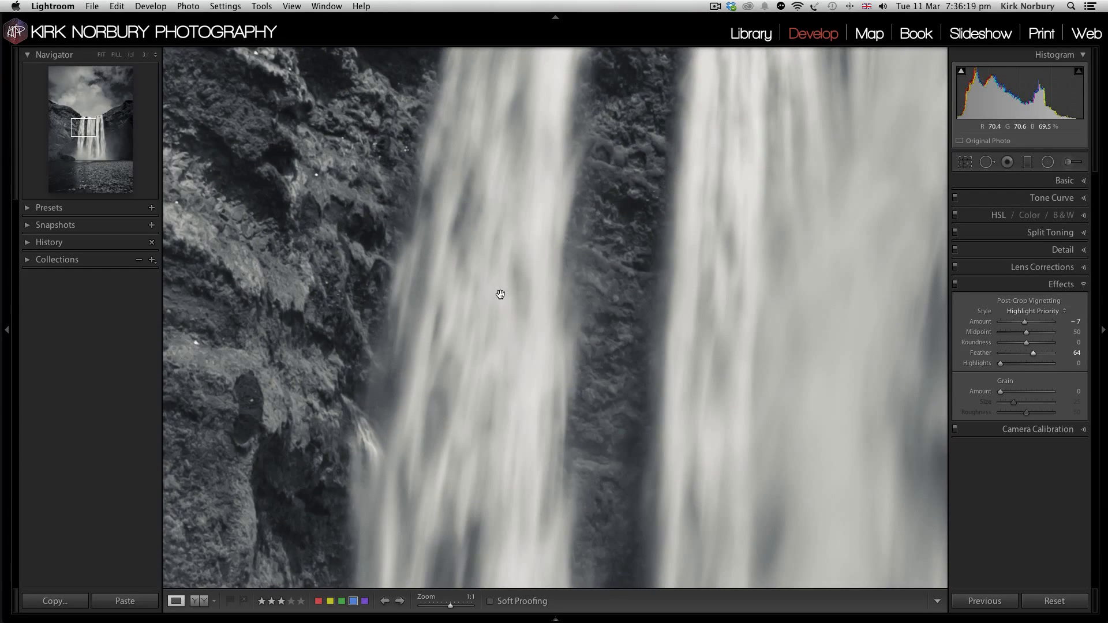
pyautogui.click(1065, 181)
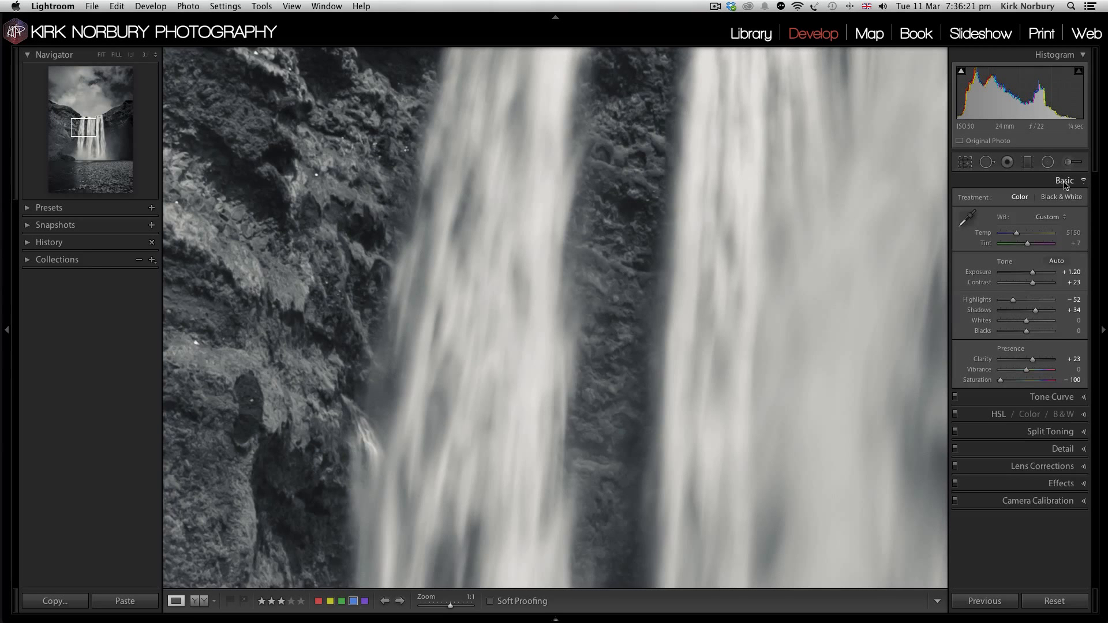
pyautogui.click(1036, 359)
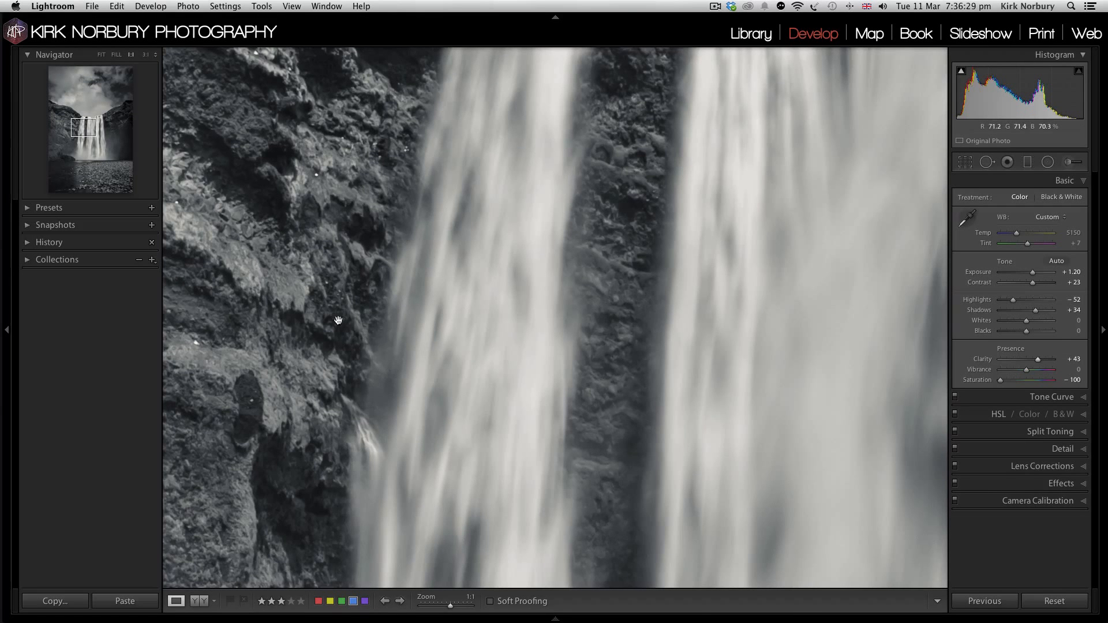
pyautogui.click(460, 297)
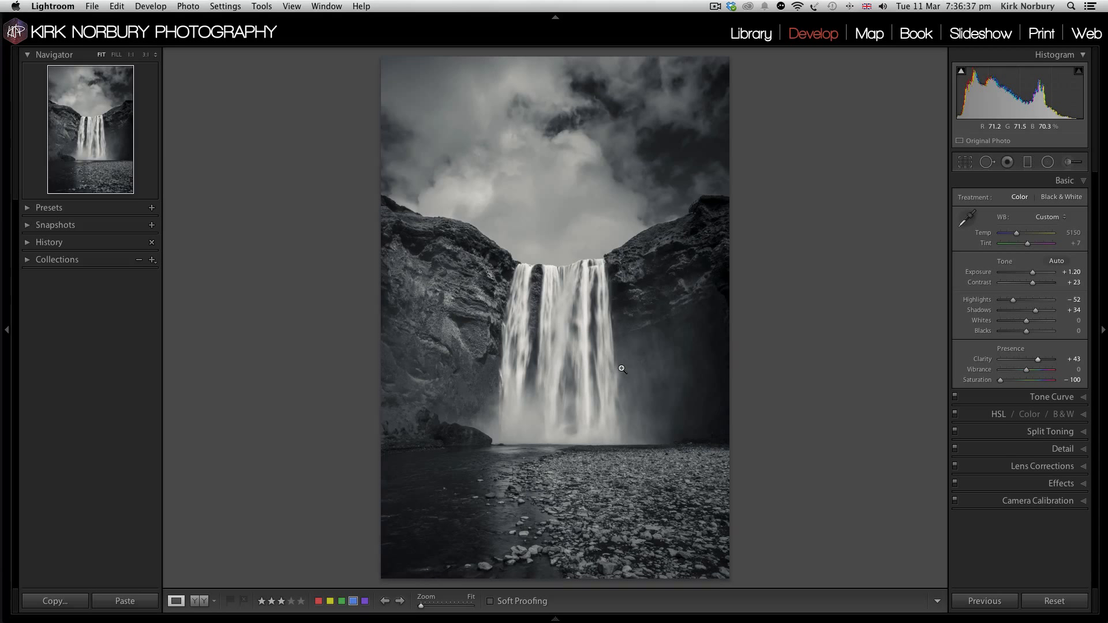
# Step: Compare the waterfall edit with the green-labelled version of the same photo
pyautogui.press('Right')
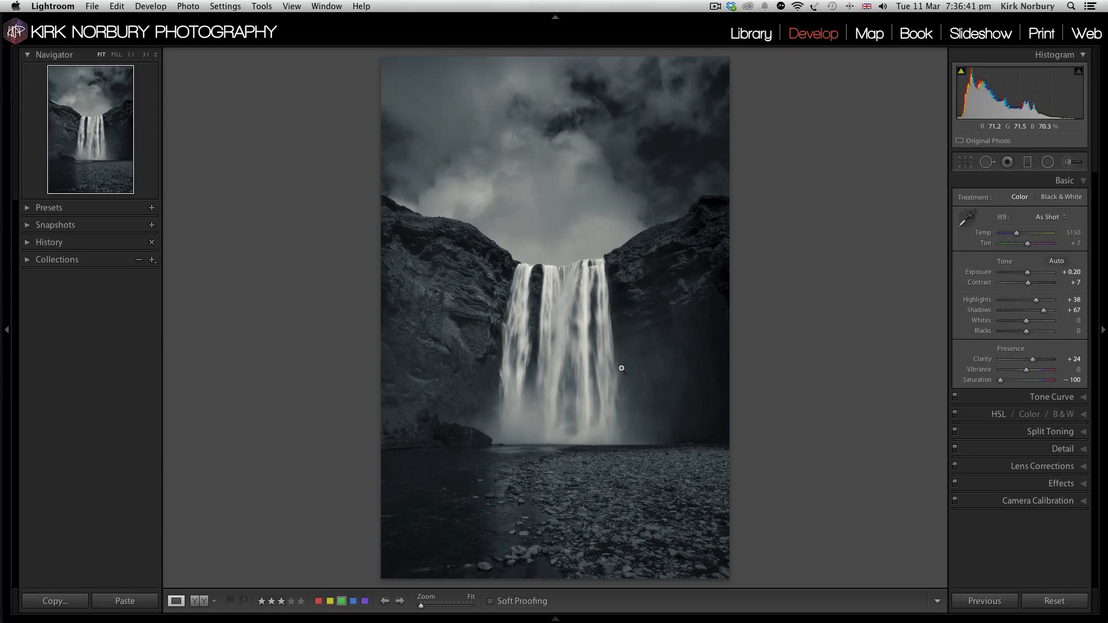
pyautogui.press('super+alt+v')
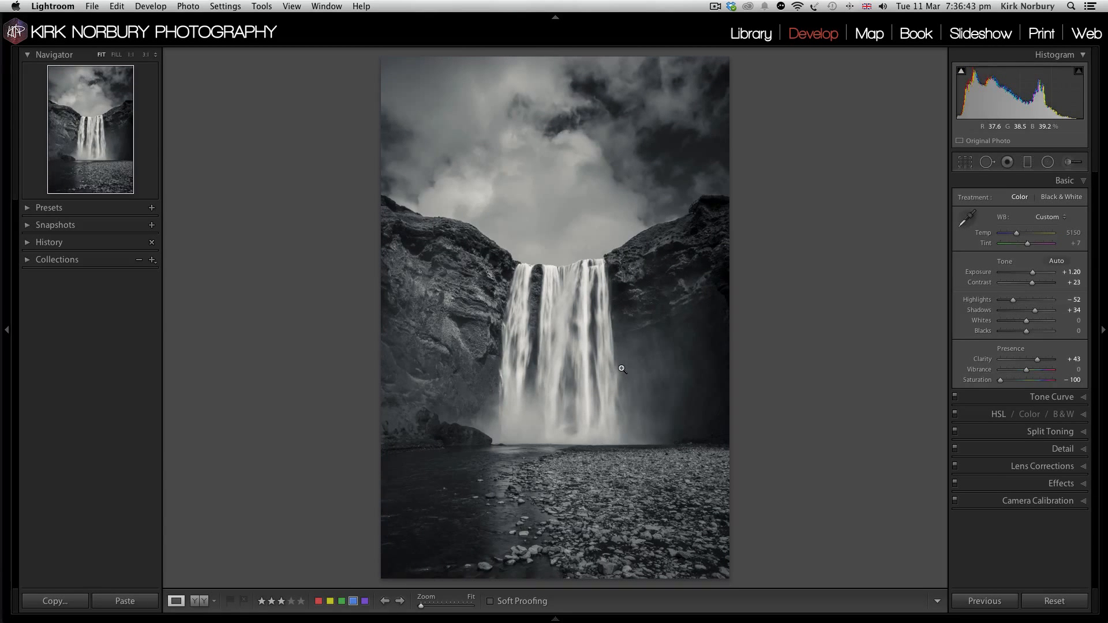
pyautogui.press('Left')
pyautogui.press('Right')
# Step: Return to the Library grid and open the green-labelled black-and-white snowy mountain photo at full view
pyautogui.press('g')
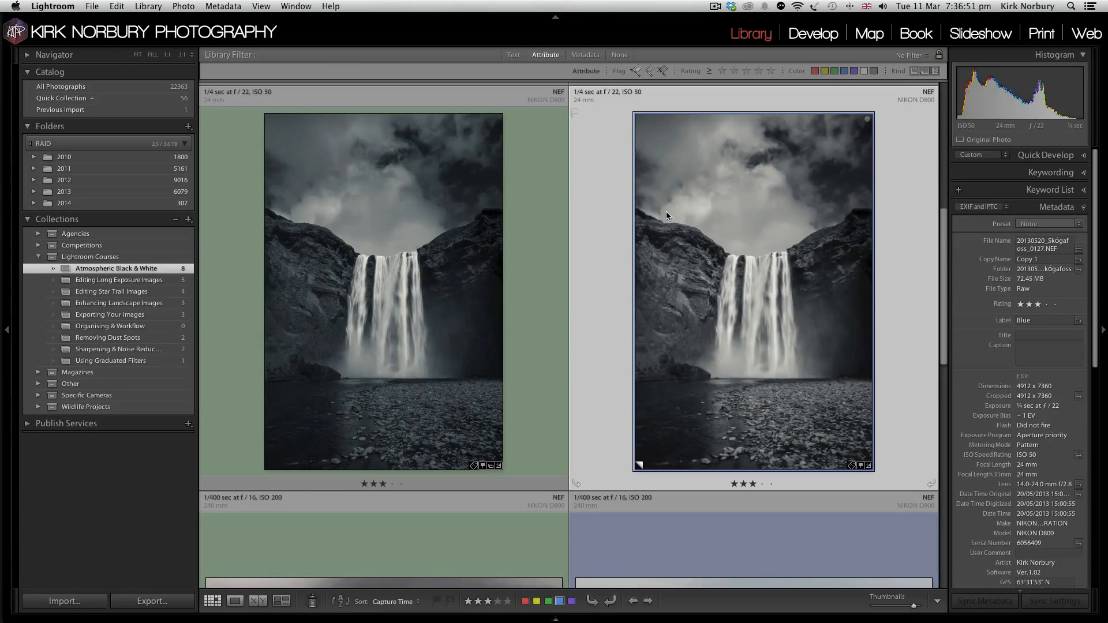
pyautogui.scroll(-5, 611, 258)
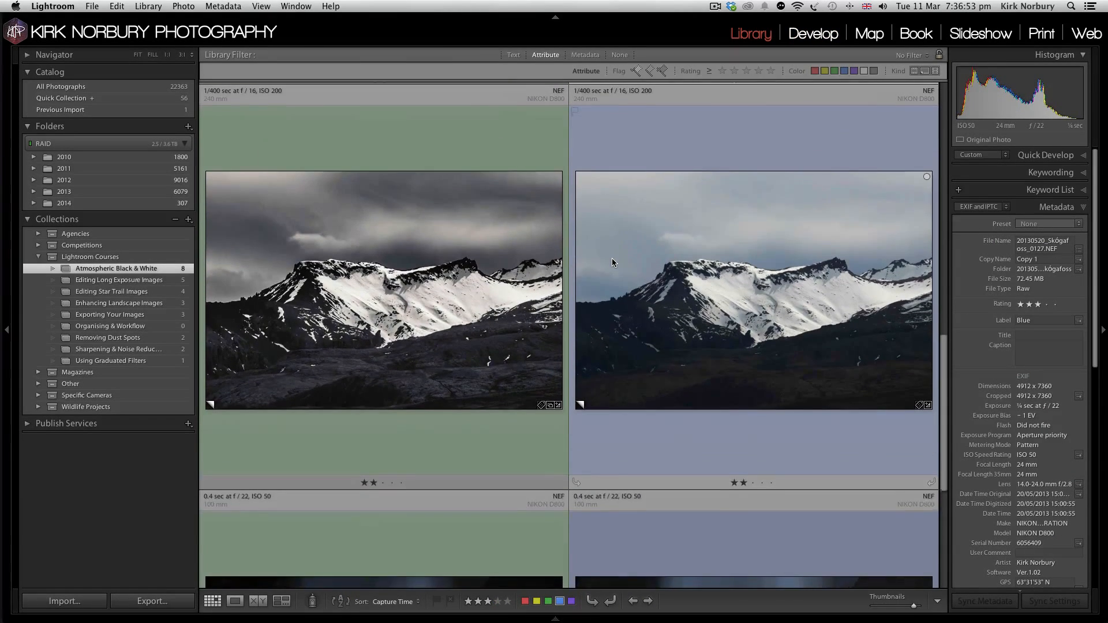
pyautogui.scroll(1, 612, 258)
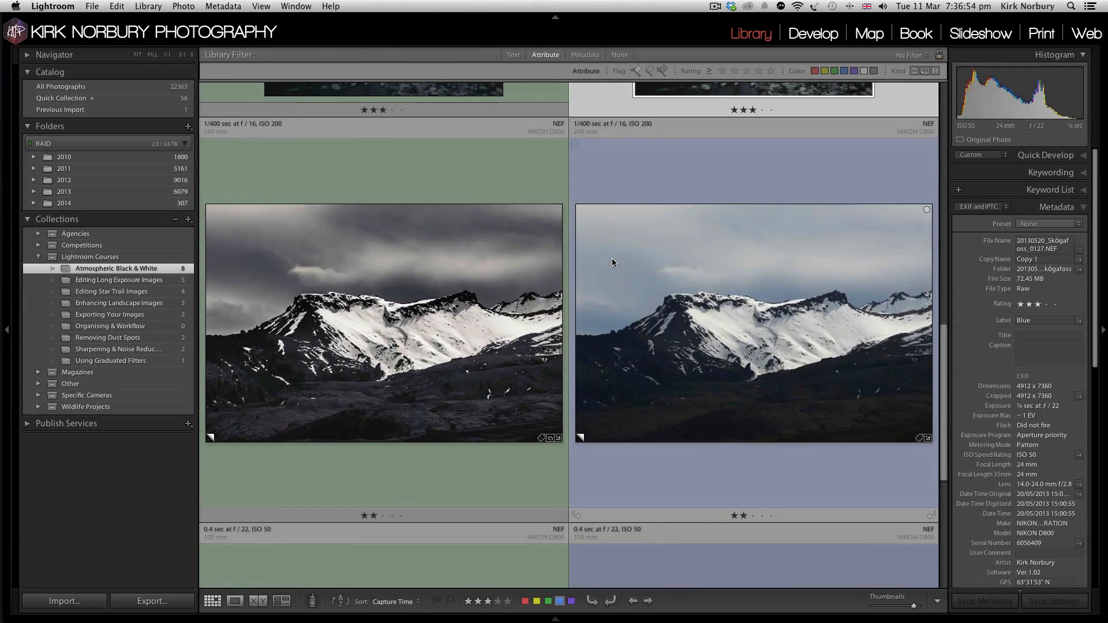
pyautogui.doubleClick(541, 275)
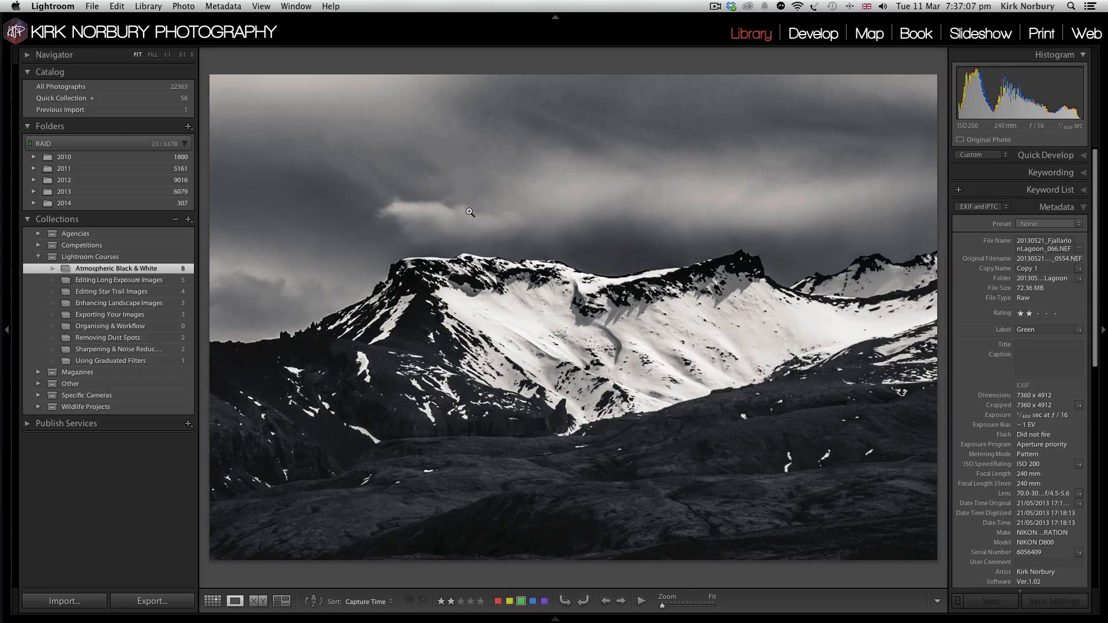
# Step: Compare the finished black-and-white mountain photo with its blue-labelled colour copy
pyautogui.press('Right')
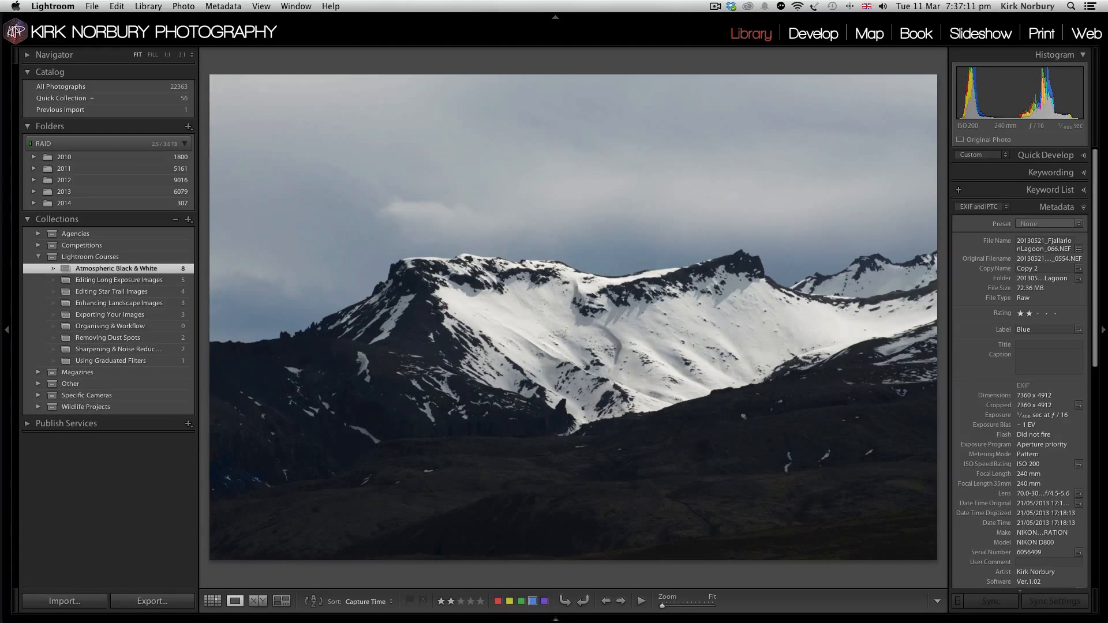
pyautogui.press('Left')
pyautogui.press('Right')
pyautogui.press('Right')
pyautogui.press('Left')
pyautogui.press('Left')
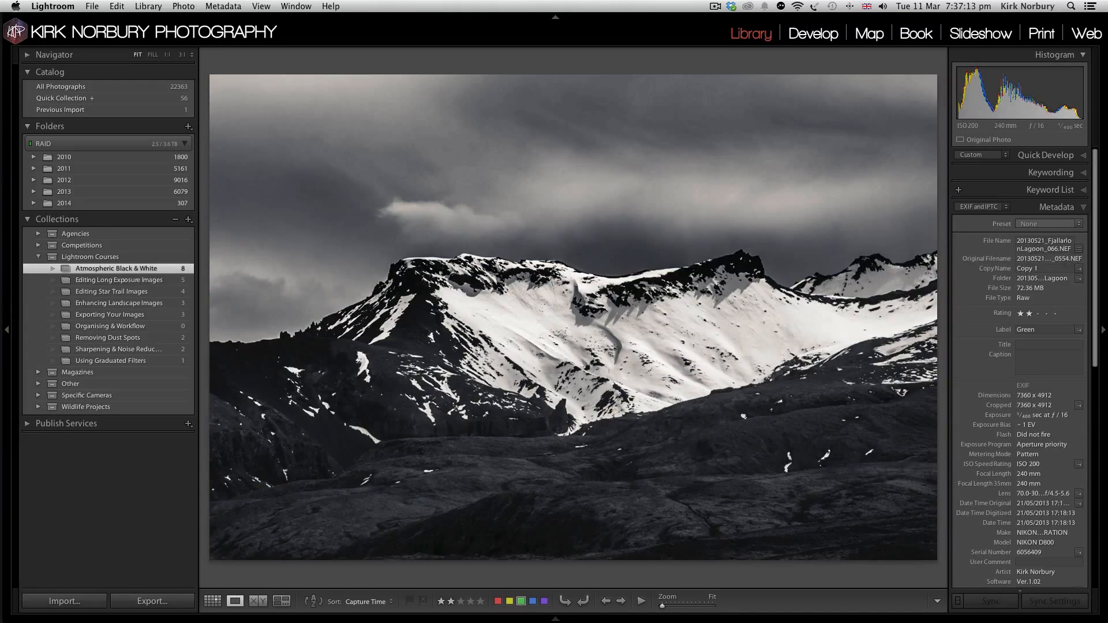
pyautogui.press('Right')
pyautogui.press('Left')
pyautogui.press('Right')
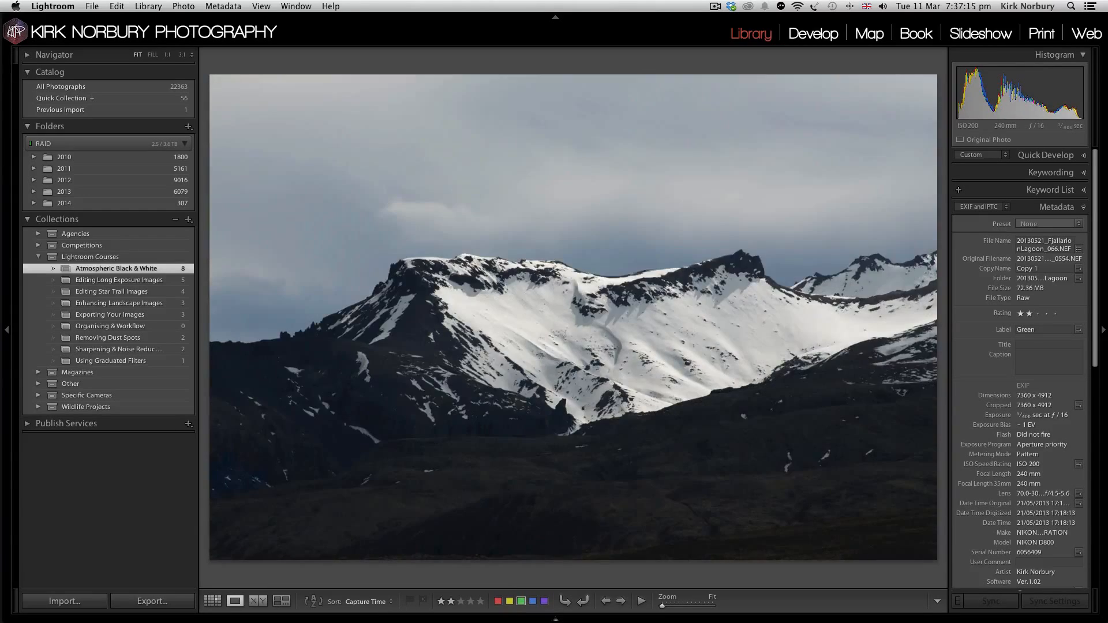
pyautogui.press('Left')
pyautogui.press('Right')
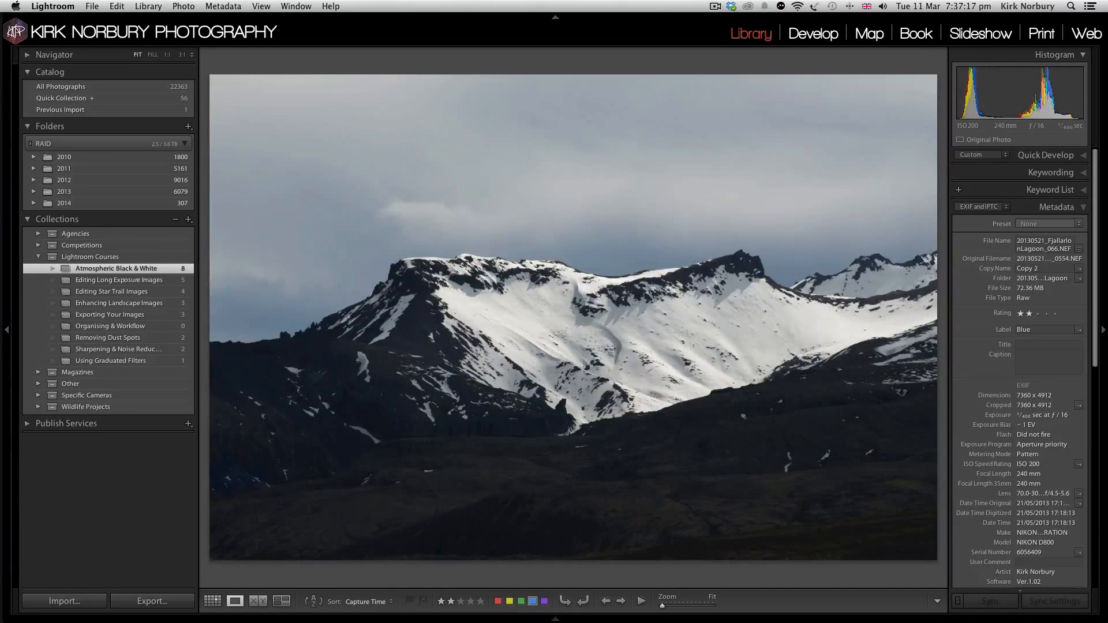
pyautogui.press('Left')
pyautogui.press('Right')
# Step: Open the blue-labelled mountain copy in Develop and set its Saturation to -100 and Clarity to +48
pyautogui.press('d')
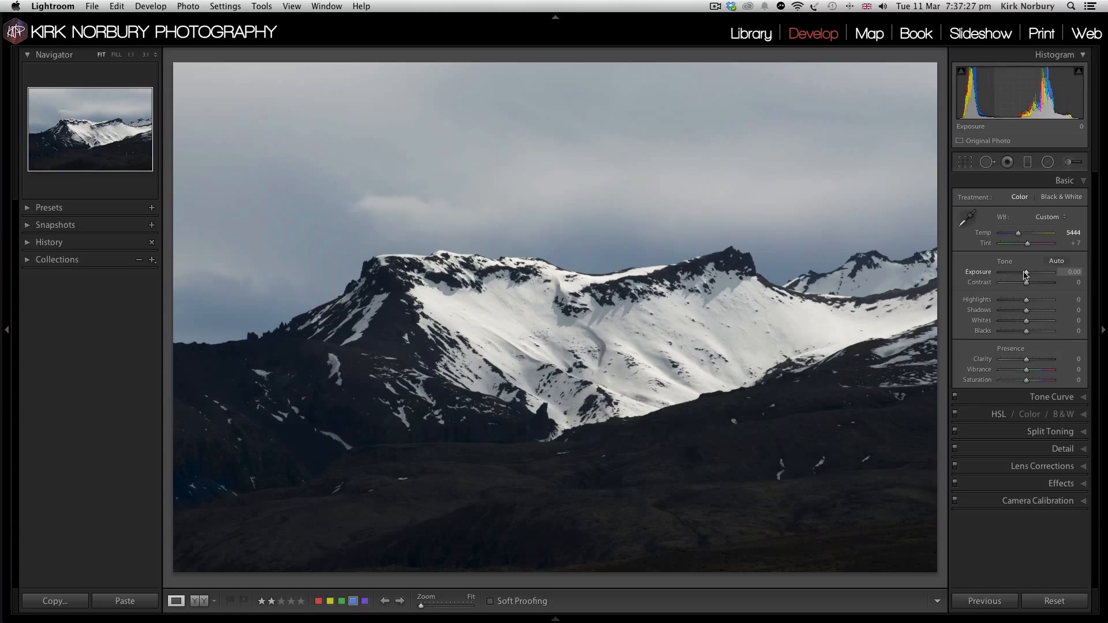
pyautogui.moveTo(1027, 275)
pyautogui.mouseDown()
pyautogui.moveTo(1038, 273)
pyautogui.moveTo(1018, 271)
pyautogui.mouseUp()
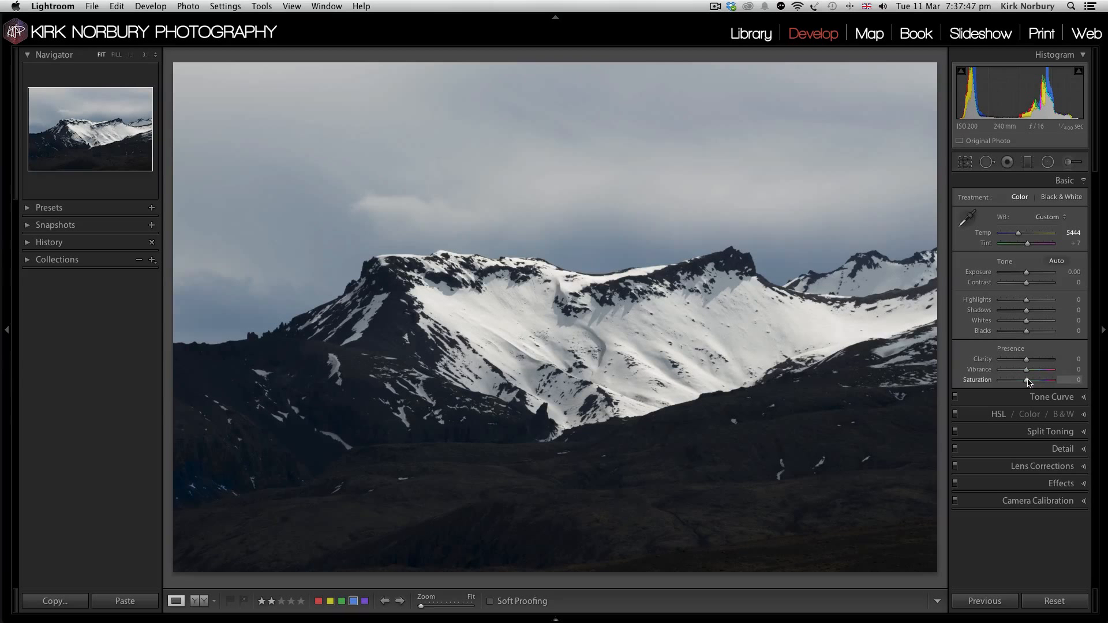
pyautogui.moveTo(1026, 381); pyautogui.dragTo(968, 379)
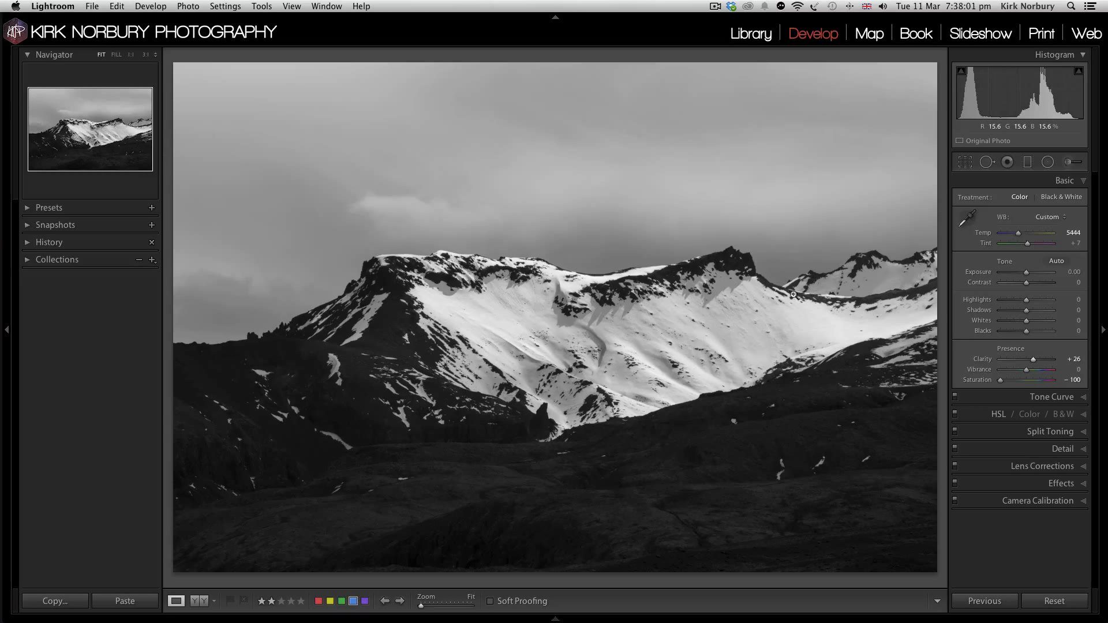
pyautogui.click(1038, 359)
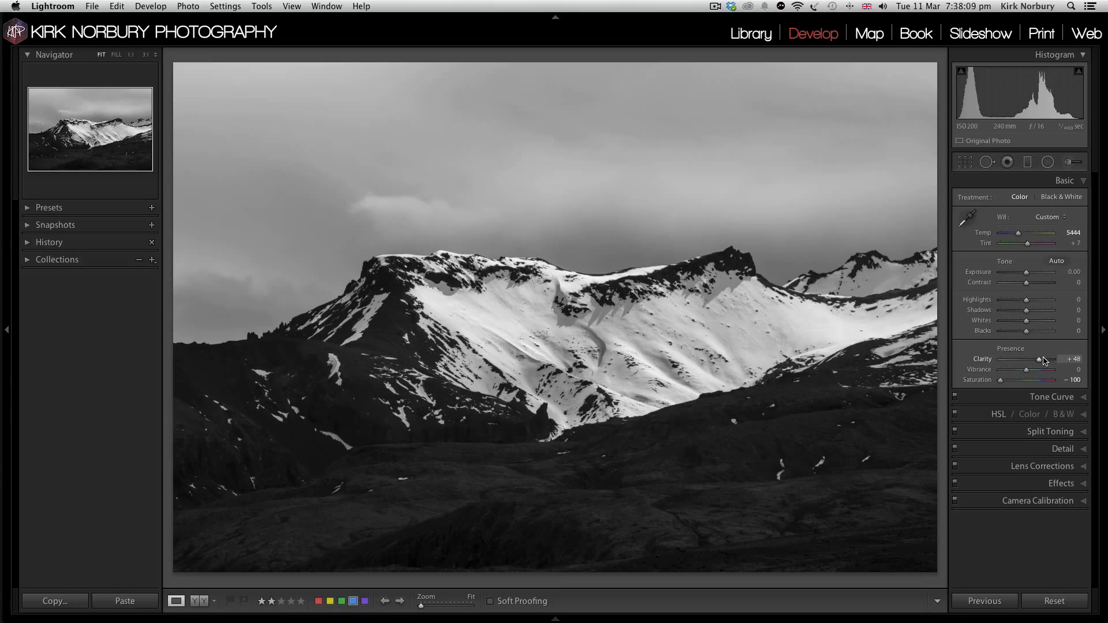
# Step: Set the mountain photo's Contrast to +23 and Shadows to +27
pyautogui.click(1032, 282)
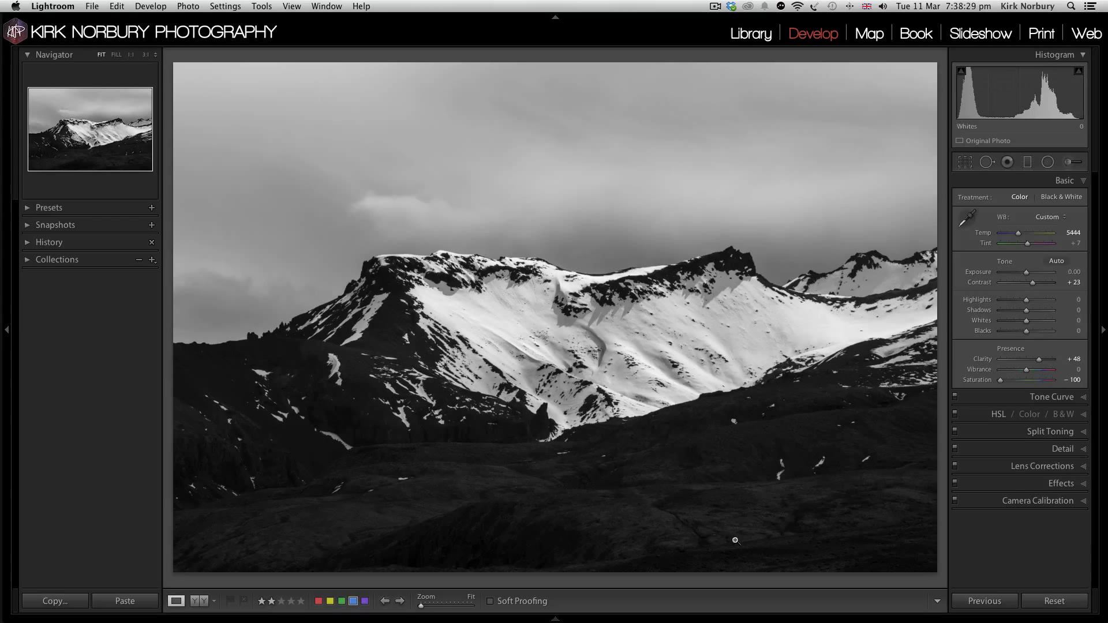
pyautogui.click(1035, 311)
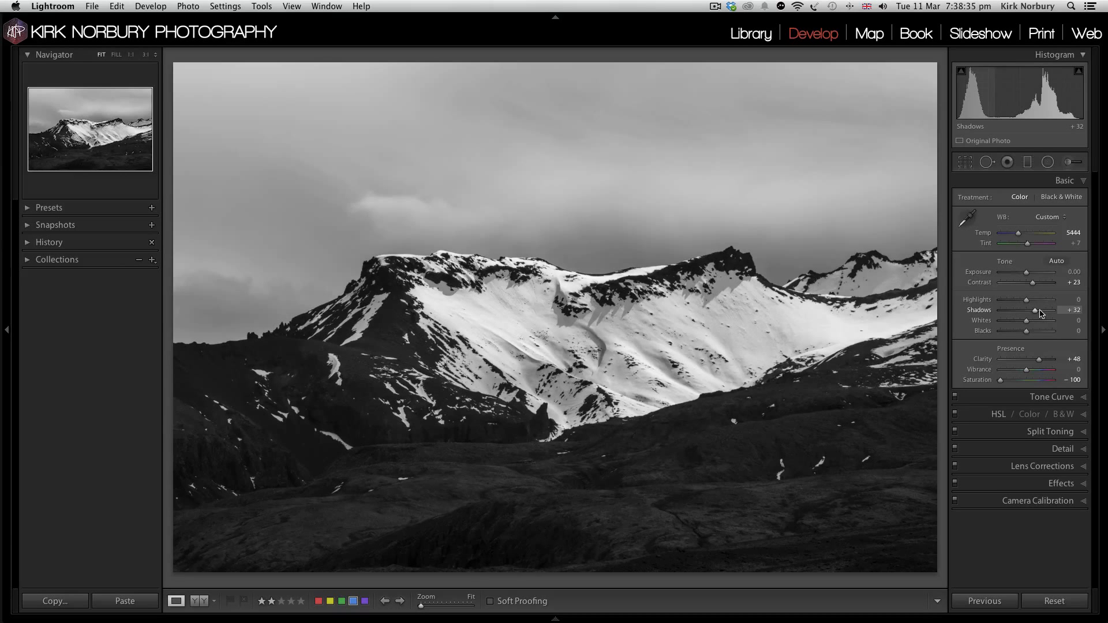
pyautogui.click(1041, 312)
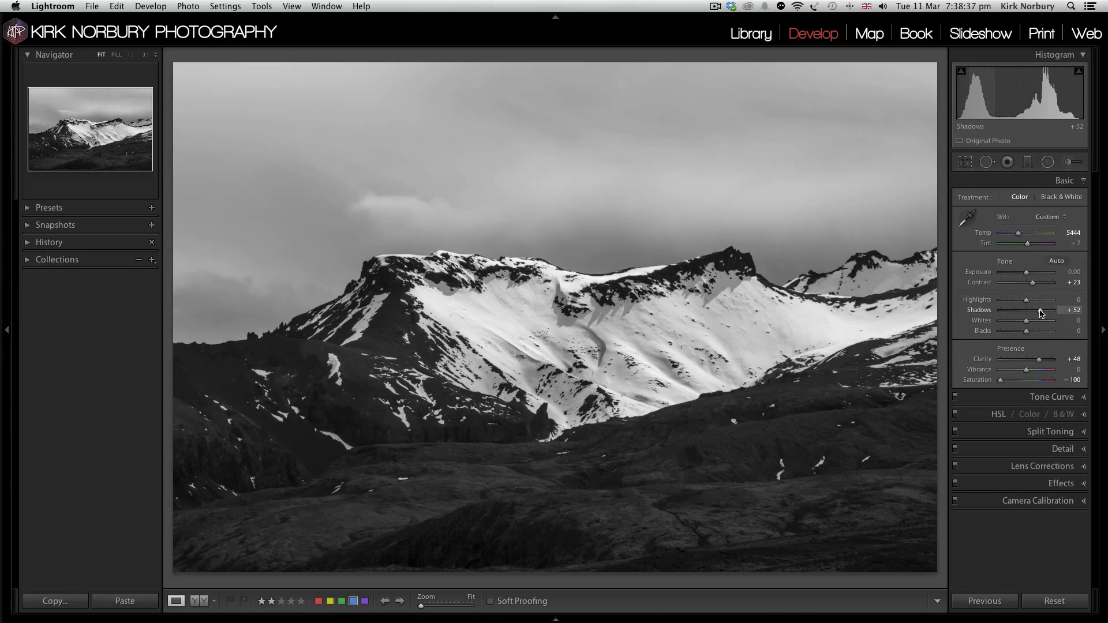
pyautogui.moveTo(1041, 312); pyautogui.dragTo(1033, 312)
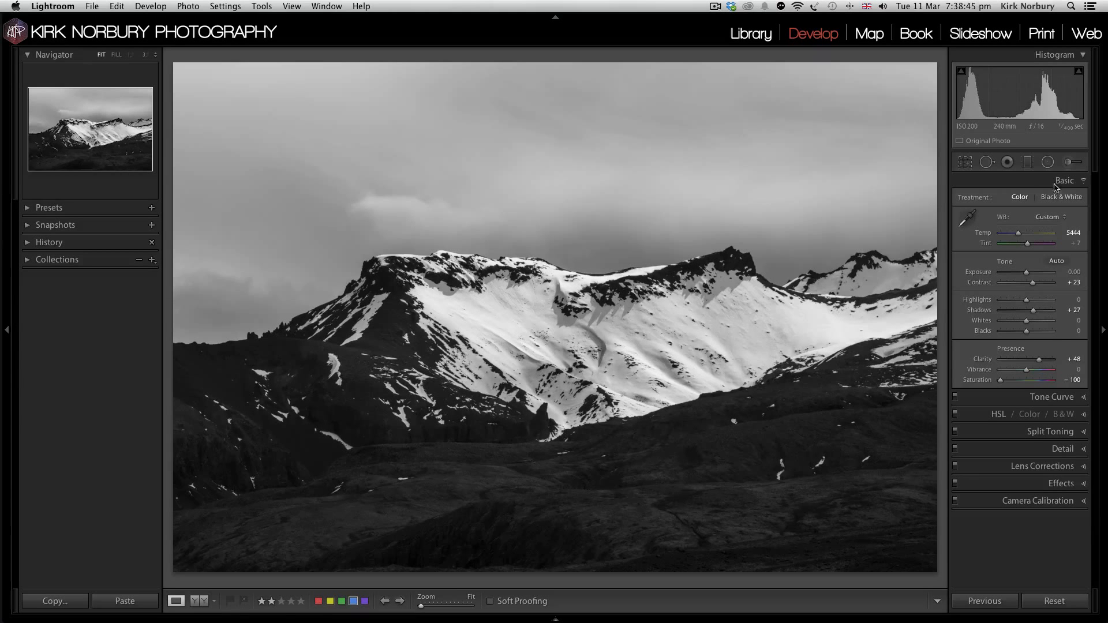
# Step: Draw a slightly tilted graduated filter over the sky and centre its middle line on the mountain ridge
pyautogui.click(1029, 163)
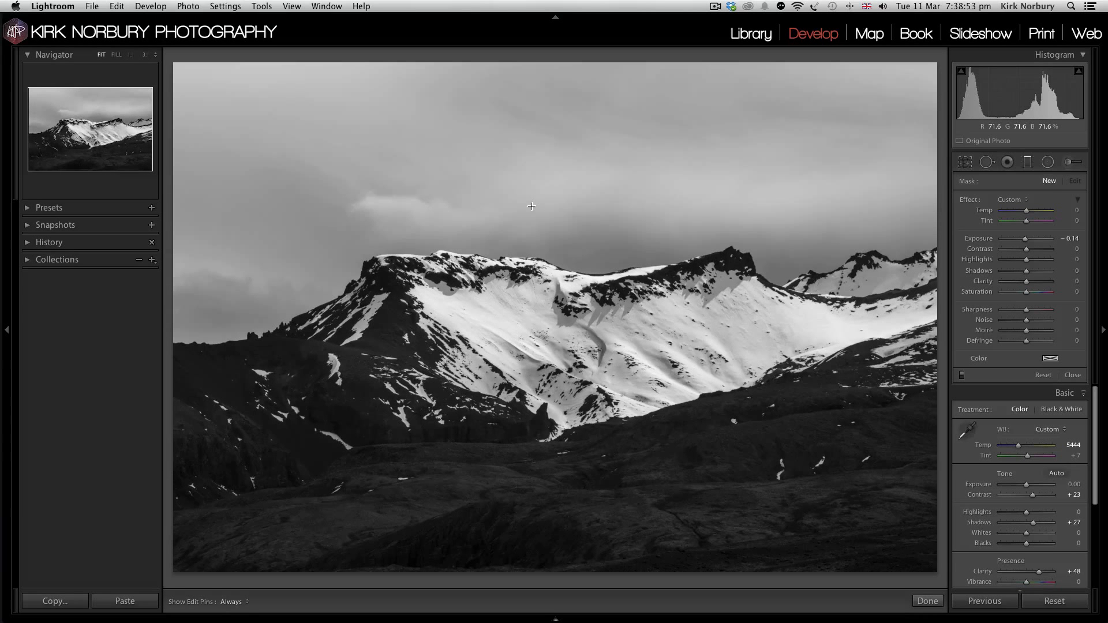
pyautogui.moveTo(531, 206); pyautogui.dragTo(544, 377)
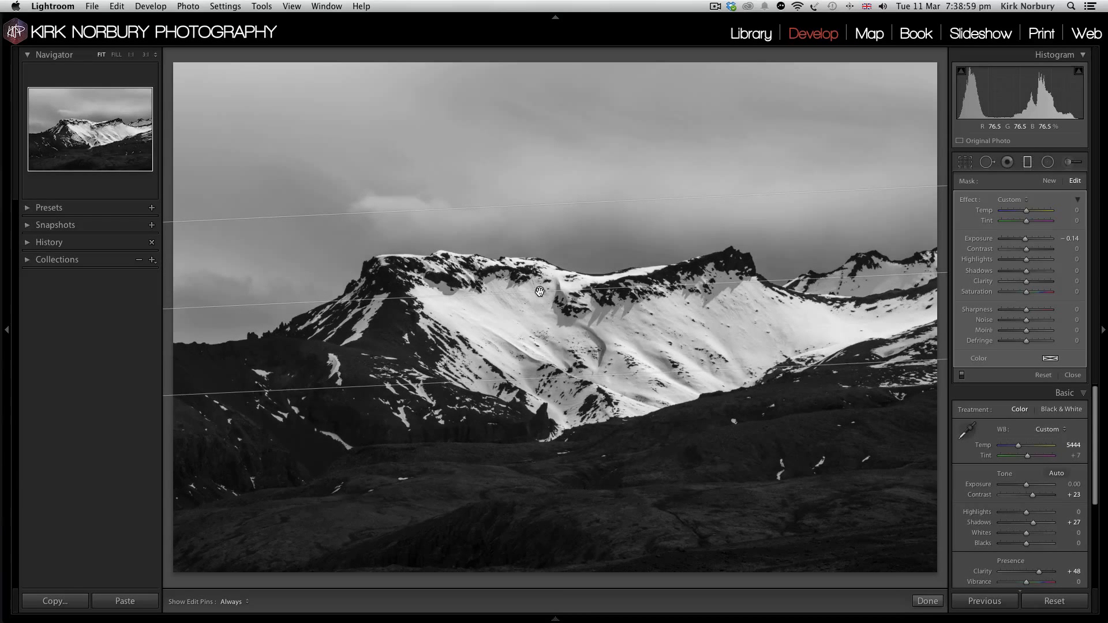
pyautogui.moveTo(540, 292); pyautogui.dragTo(536, 269)
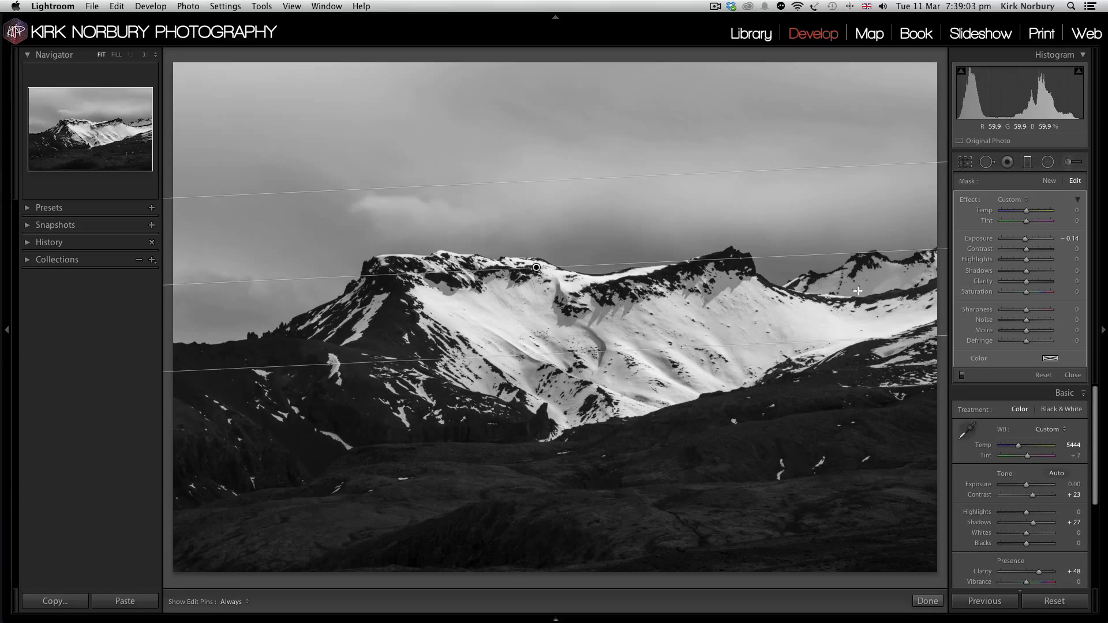
# Step: Reset the graduated filter's Exposure to 0, then set its Clarity to 73 and Contrast to 71
pyautogui.doubleClick(981, 238)
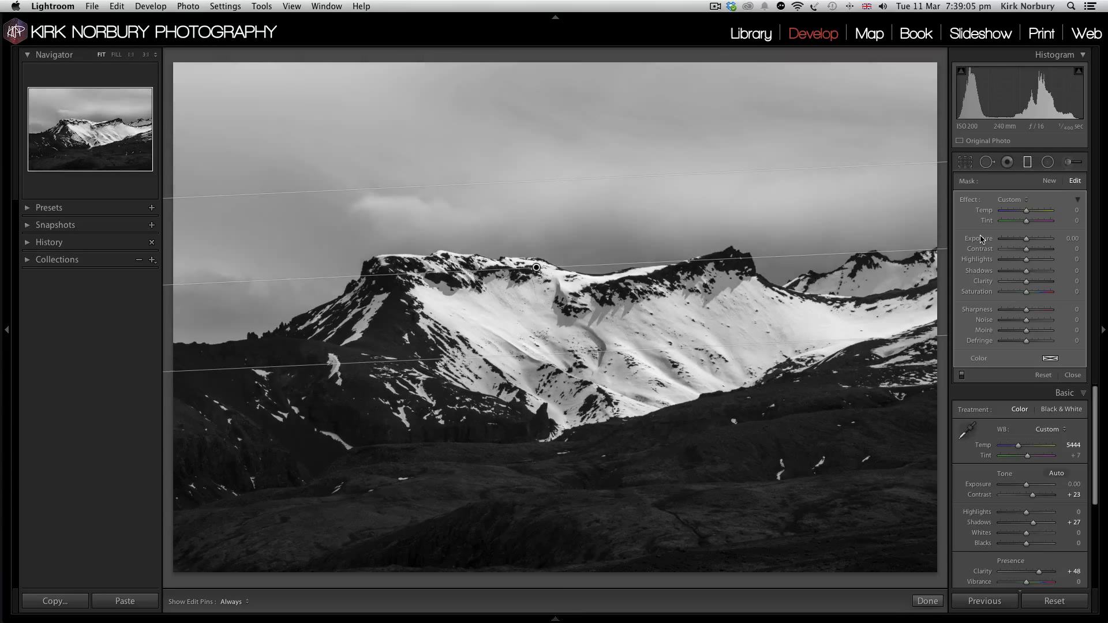
pyautogui.click(1036, 282)
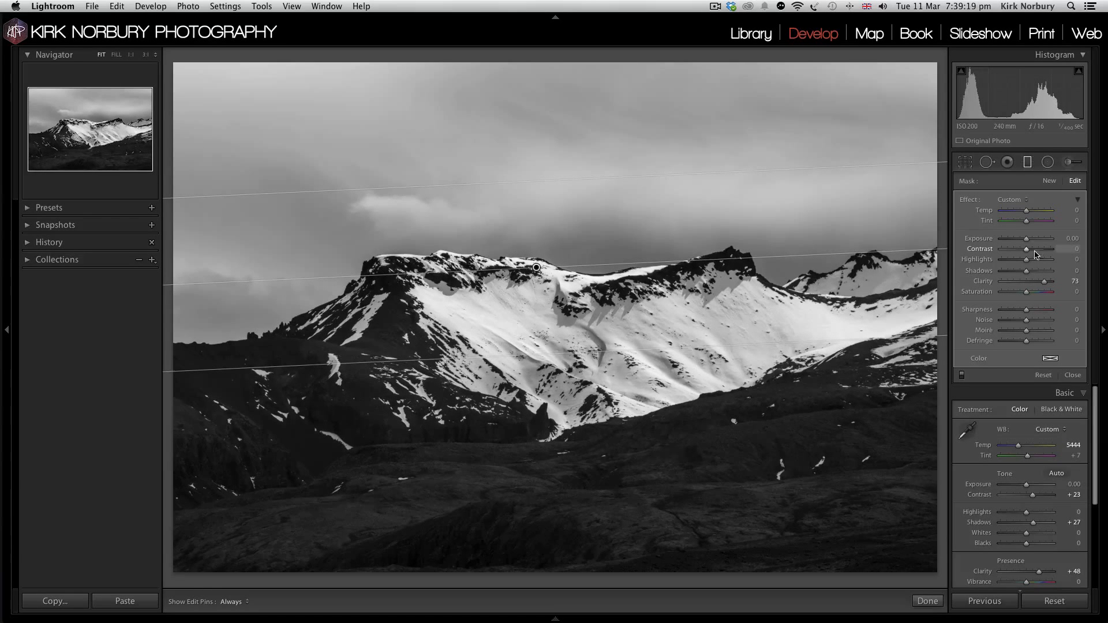
pyautogui.moveTo(1034, 250); pyautogui.dragTo(1044, 252)
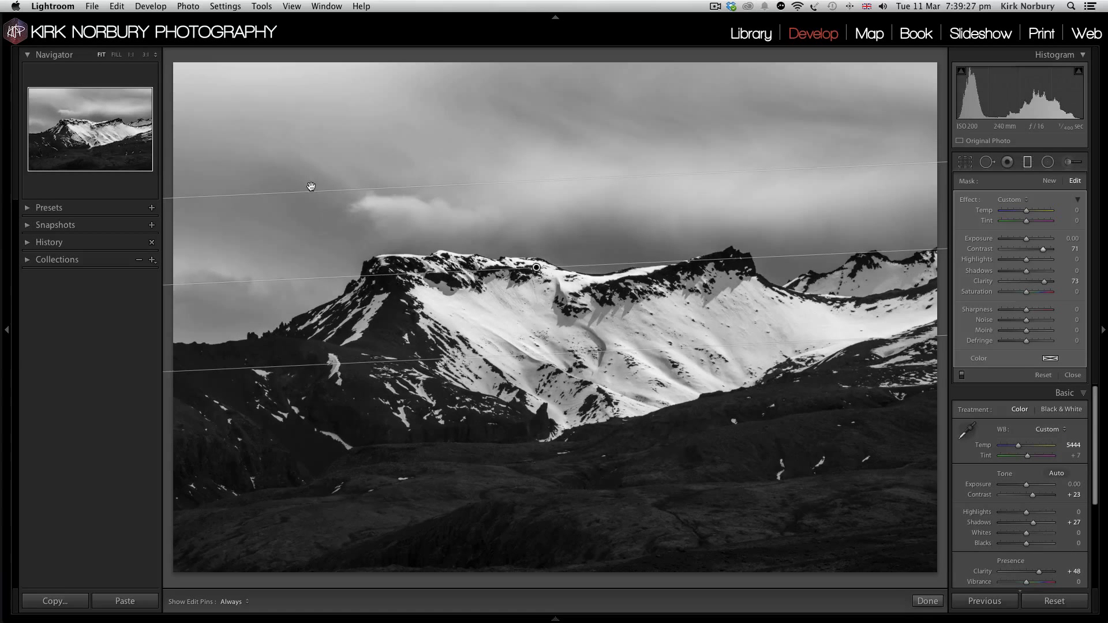
# Step: Try the filter's Highlights at -35 and reset them, then set its Shadows to -92 and Exposure to -0.24
pyautogui.click(1019, 261)
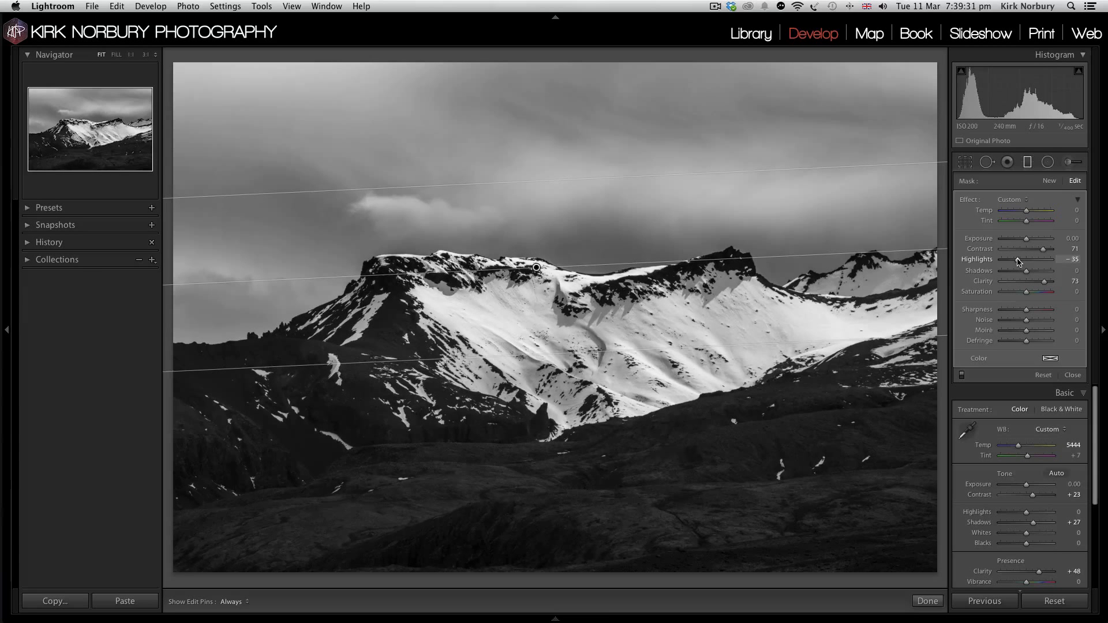
pyautogui.doubleClick(985, 261)
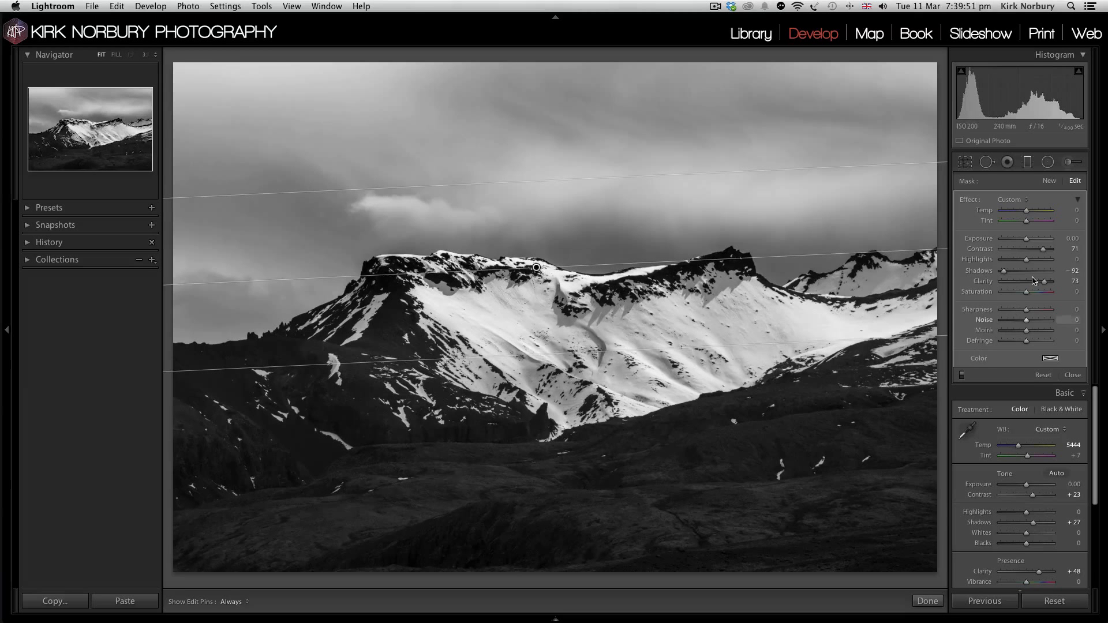
pyautogui.moveTo(1027, 242); pyautogui.dragTo(1025, 241)
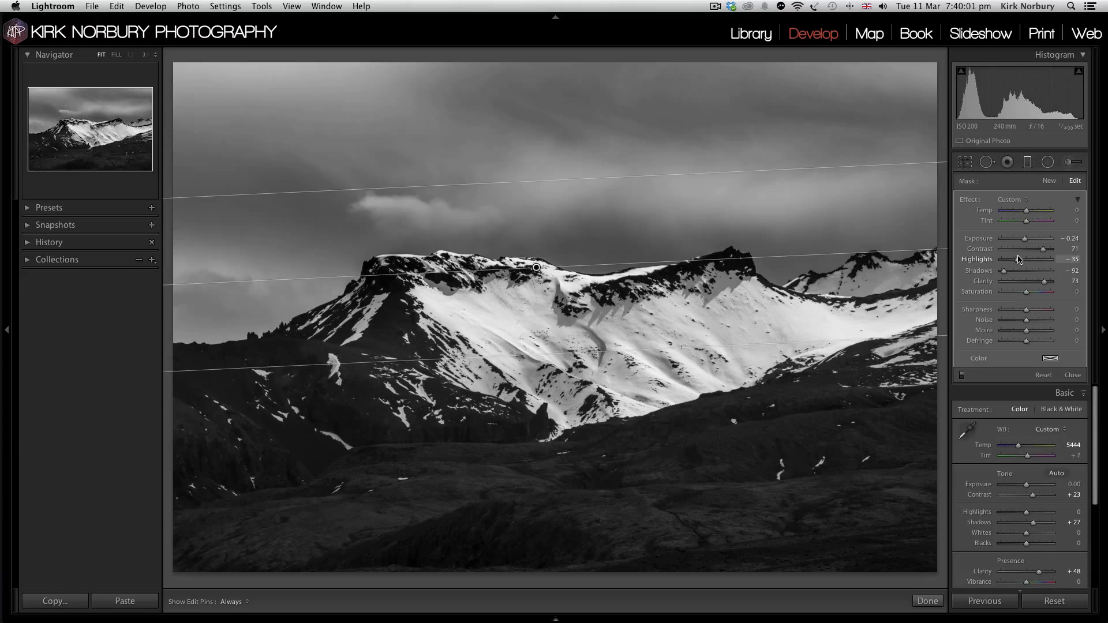
# Step: Set the graduated filter's Highlights to -12 and Contrast to 92, then close the filter
pyautogui.click(1022, 260)
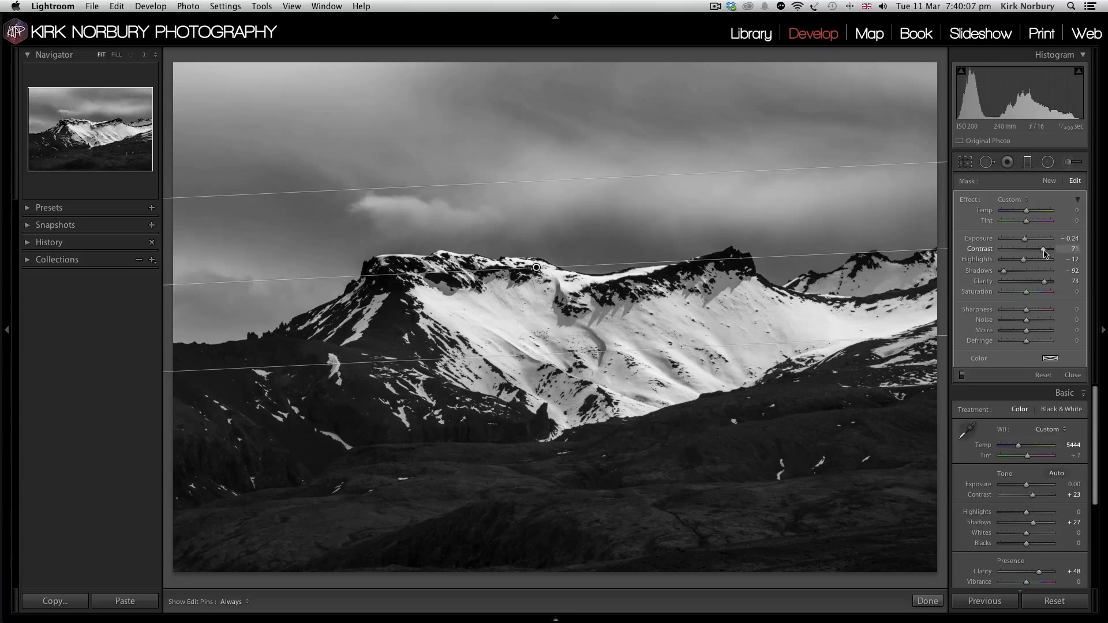
pyautogui.click(1048, 249)
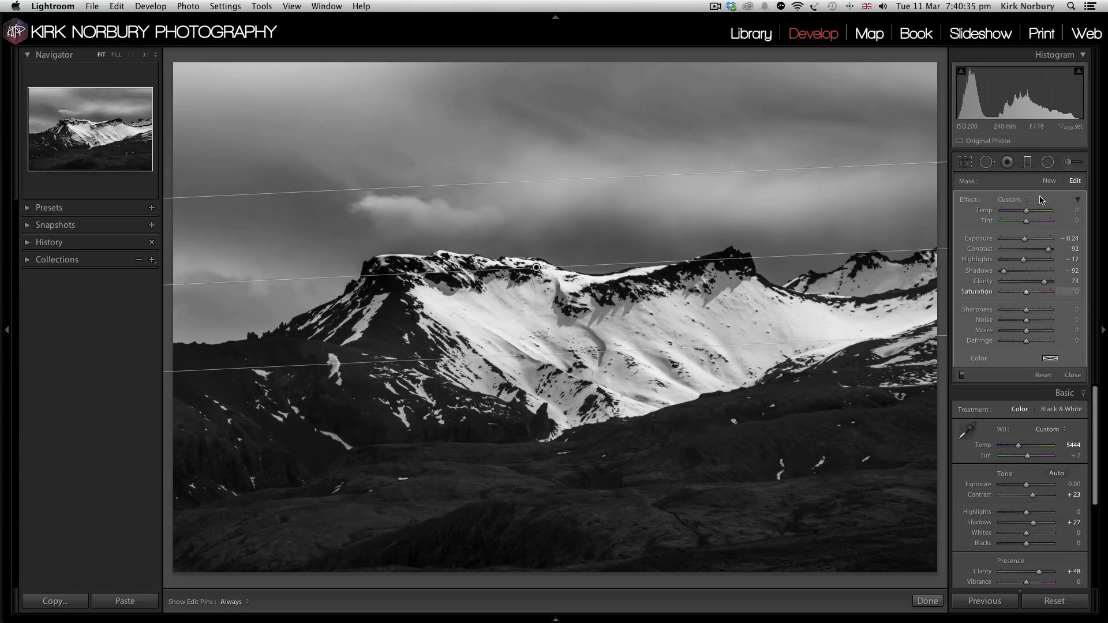
pyautogui.click(1027, 162)
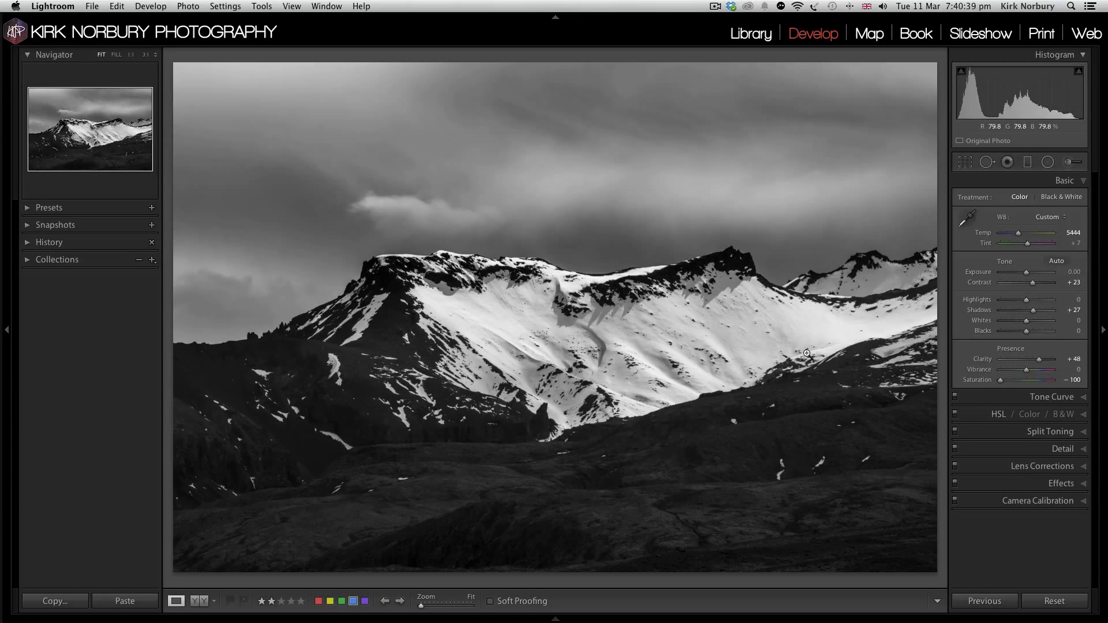
# Step: Increase the mountain photo's overall Contrast to +46
pyautogui.click(1039, 282)
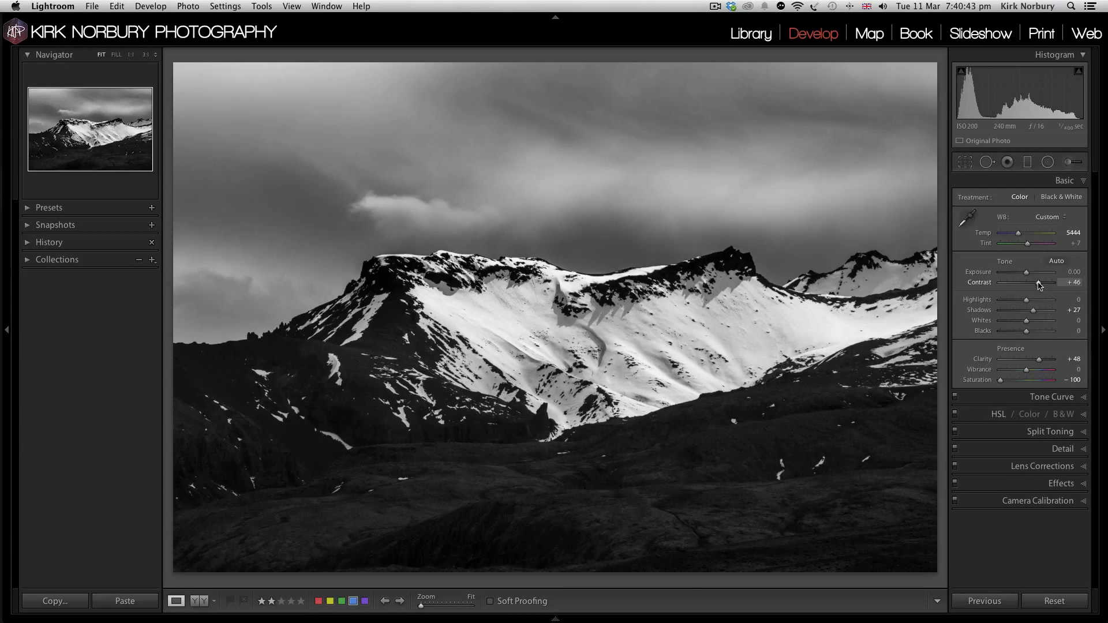
# Step: Set the mountain photo's Shadows to +46, then add slight split-toning saturation to highlights at hue 48 and shadows at hue 232
pyautogui.click(1038, 310)
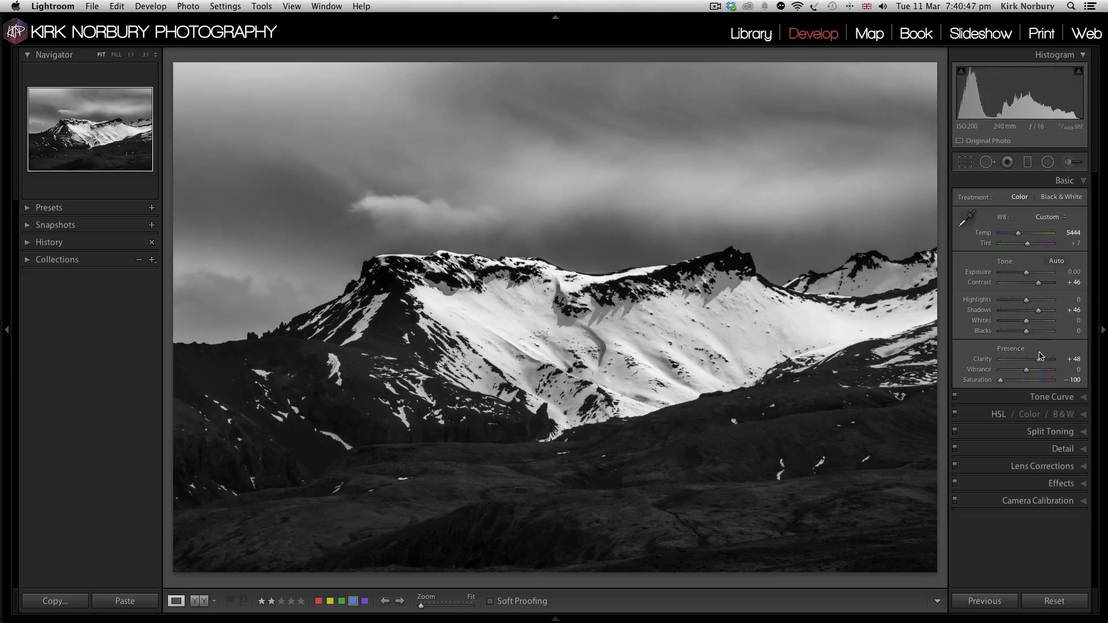
pyautogui.click(1045, 433)
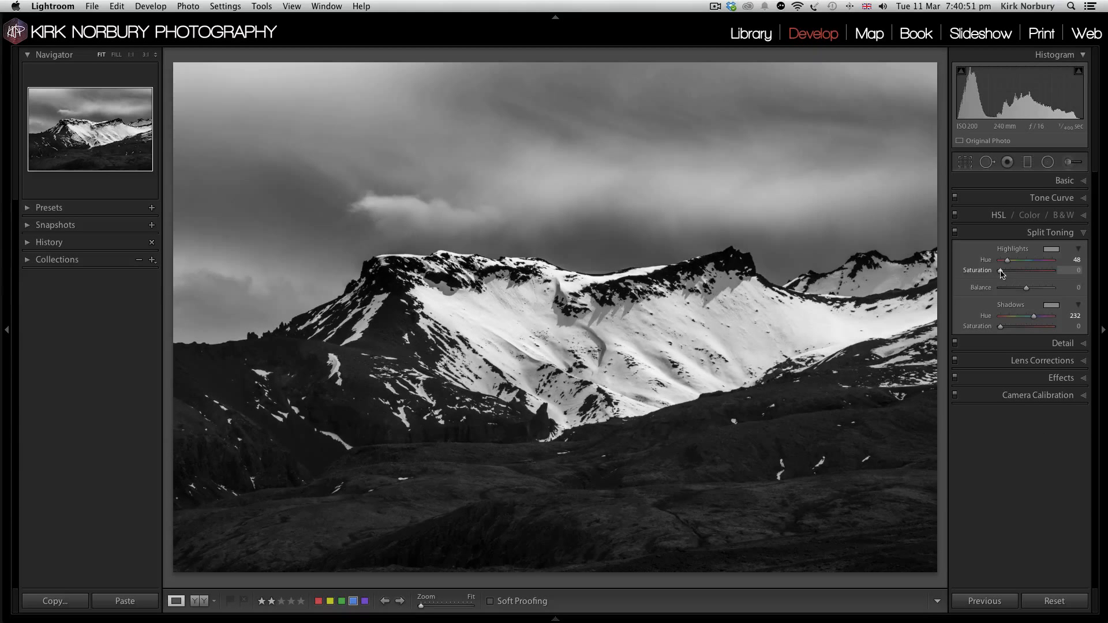
pyautogui.moveTo(1002, 274); pyautogui.dragTo(1002, 275)
pyautogui.moveTo(1000, 329); pyautogui.dragTo(1003, 329)
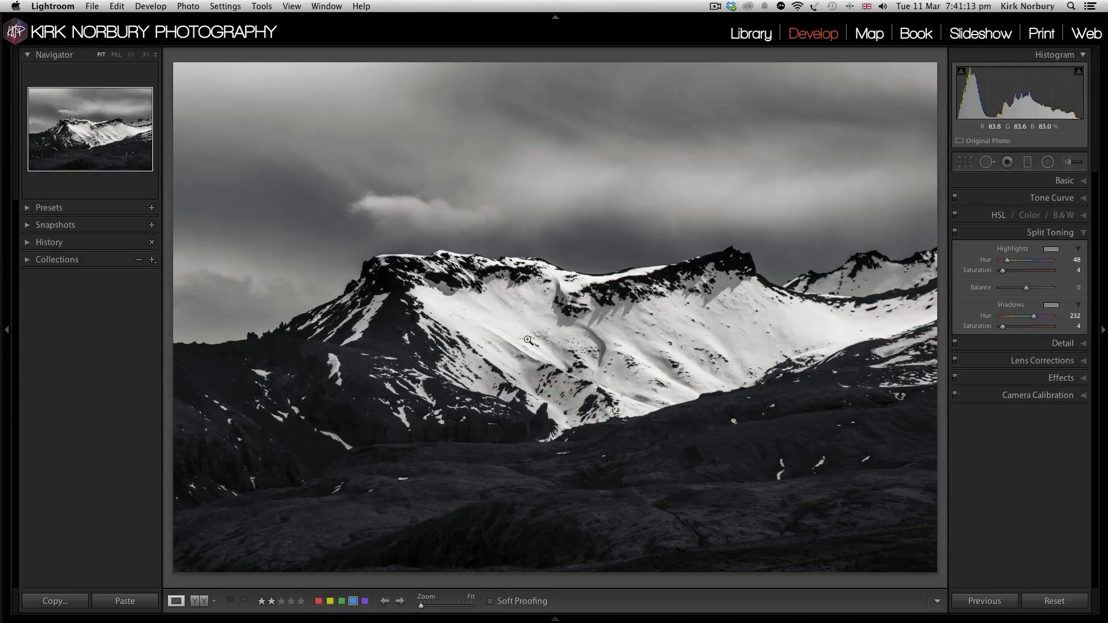
# Step: Add a post-crop vignette to the mountain photo with Amount -20 and Feather 67, then return to the basic adjustments
pyautogui.click(1057, 379)
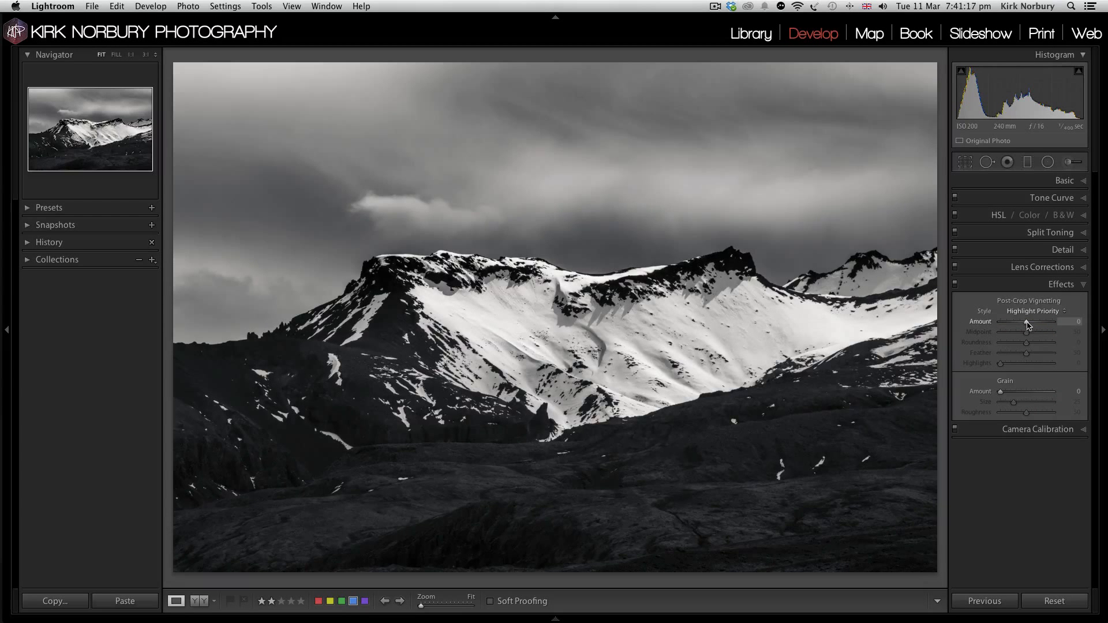
pyautogui.moveTo(1026, 322); pyautogui.dragTo(1022, 323)
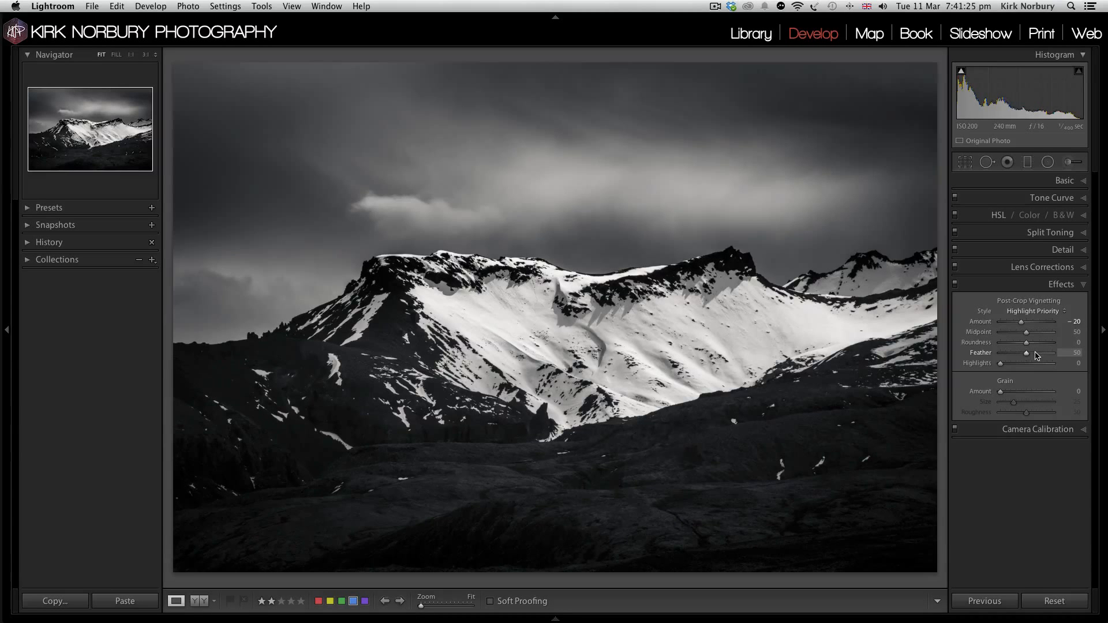
pyautogui.moveTo(1026, 353); pyautogui.dragTo(1036, 354)
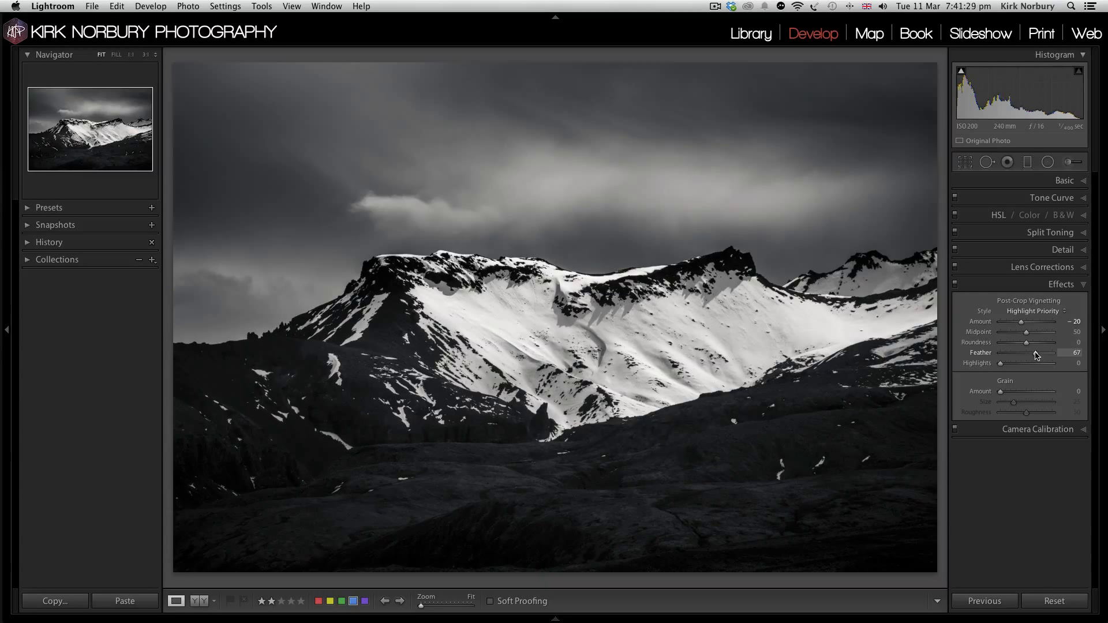
pyautogui.click(1059, 184)
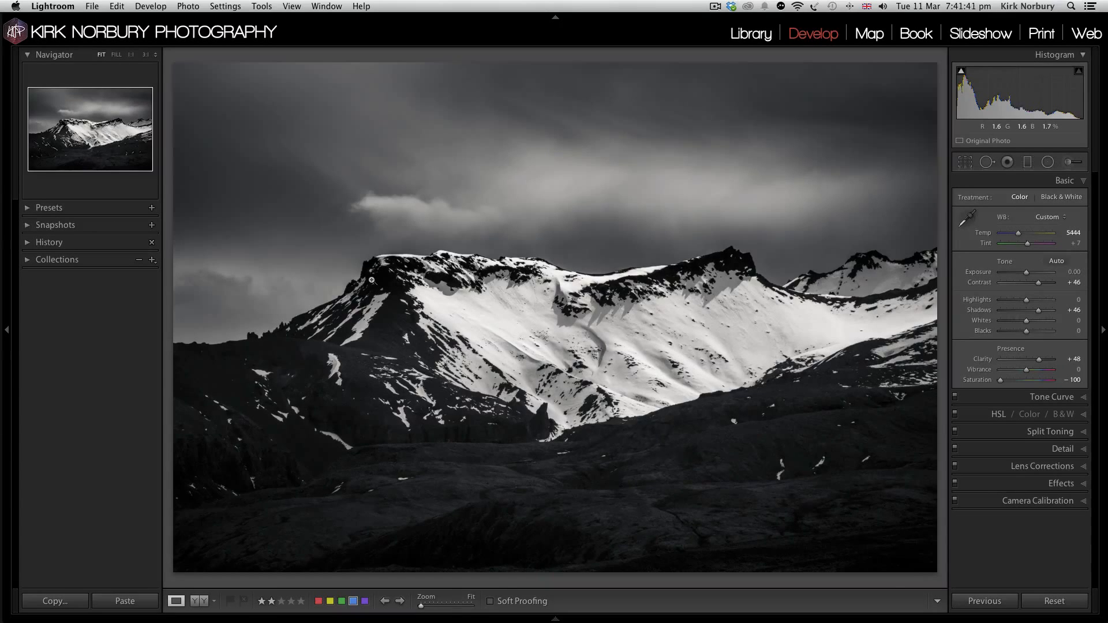
# Step: Compare the new mountain edit with the other edited version, checking the clouds at 1:1 and alternating between both photos
pyautogui.press('Right')
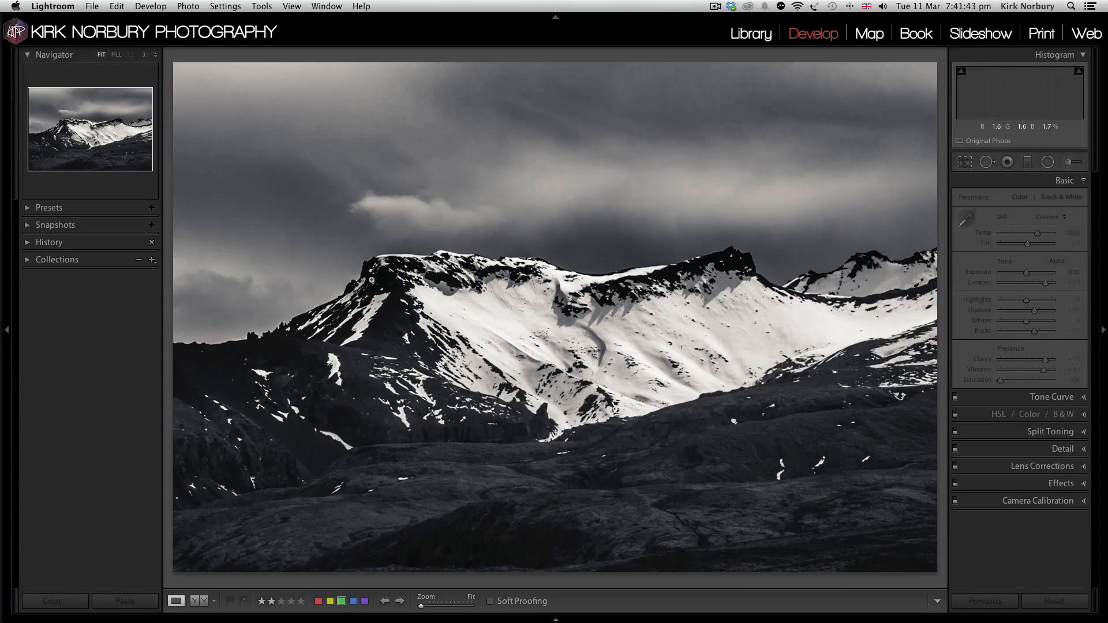
pyautogui.click(445, 149)
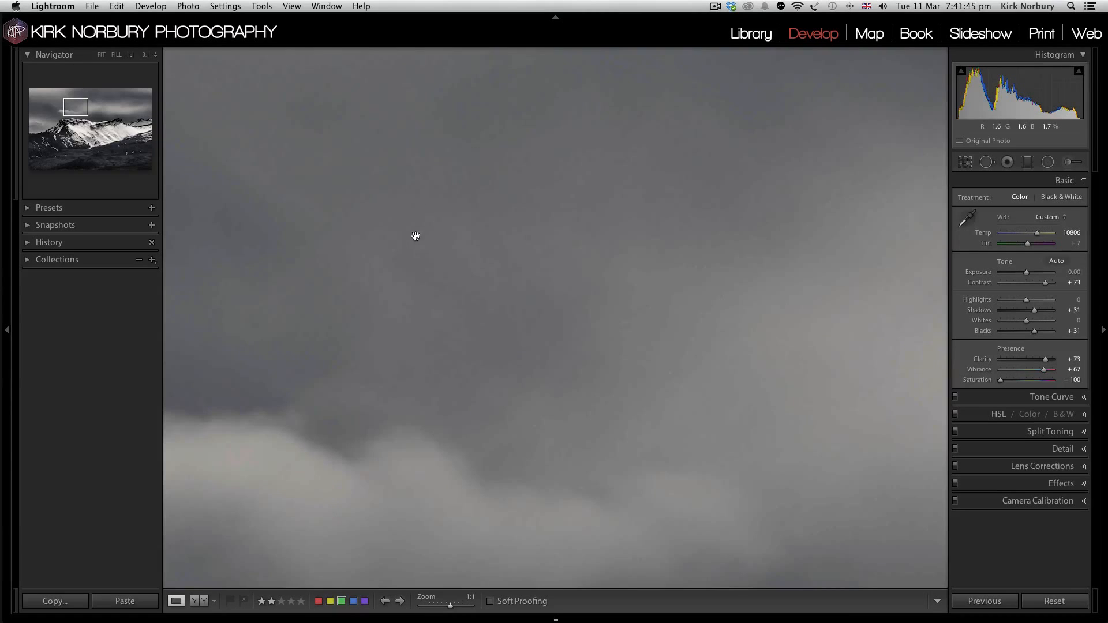
pyautogui.click(415, 236)
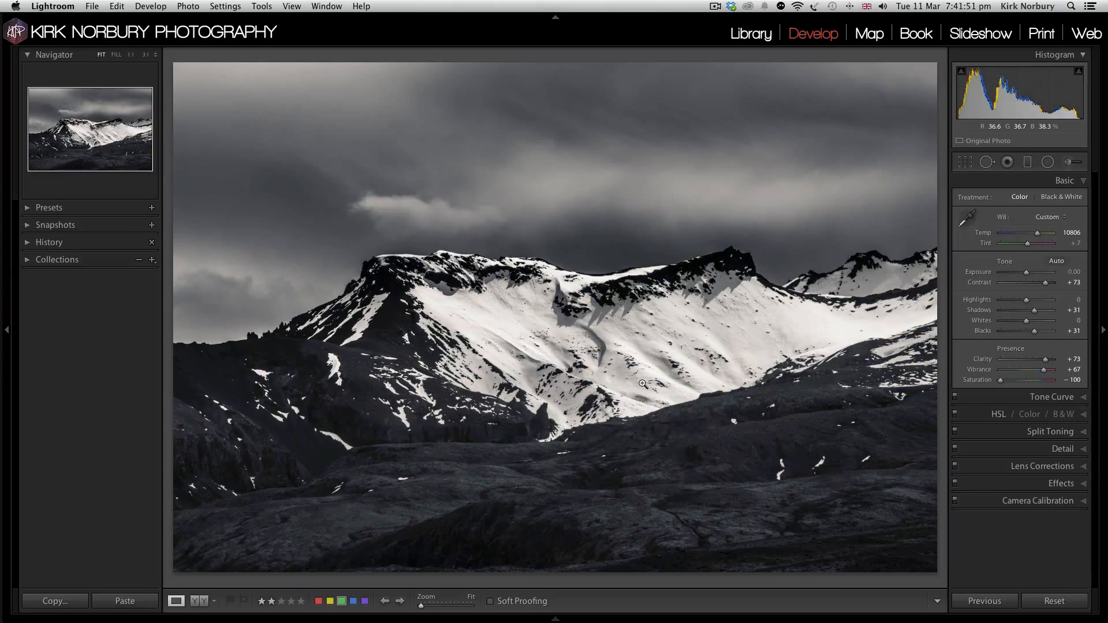
pyautogui.press('Right')
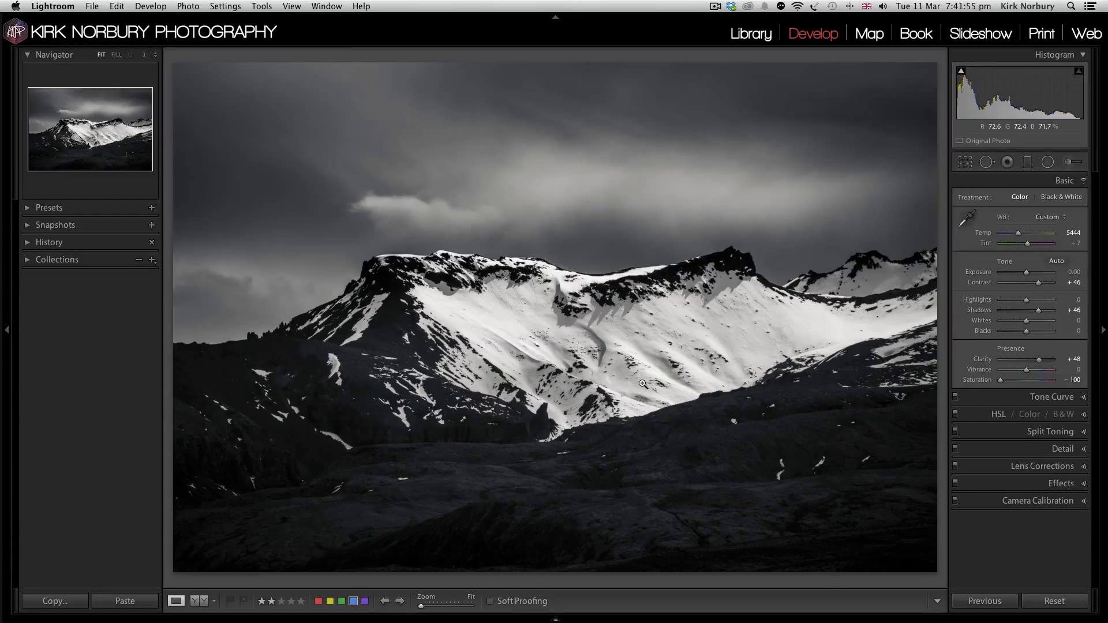
pyautogui.press('Left')
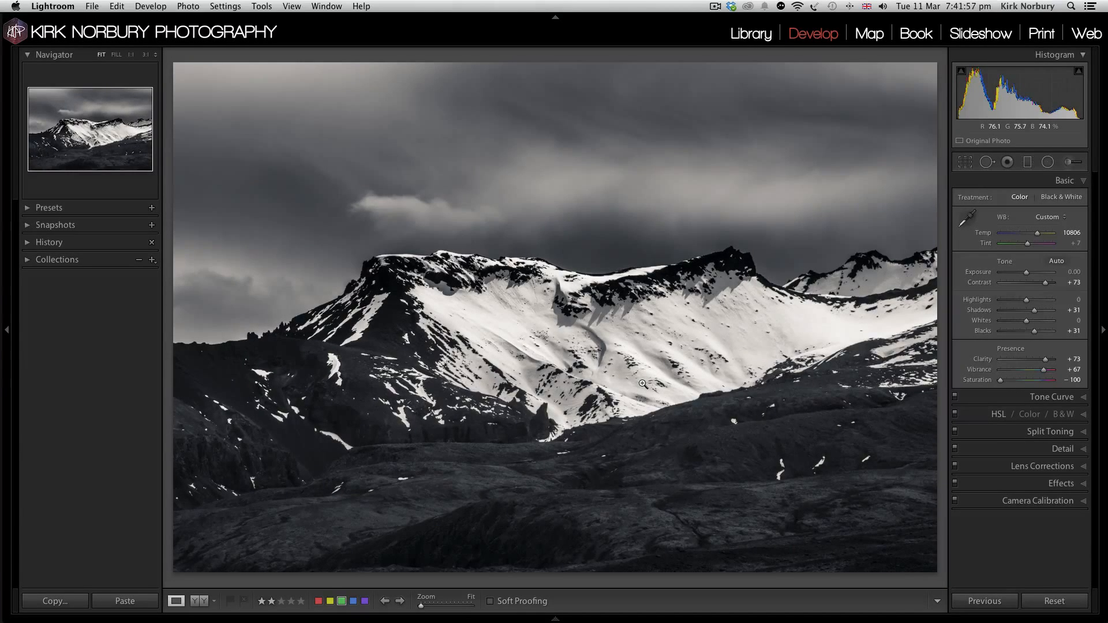
pyautogui.press('Right')
pyautogui.press('Left')
pyautogui.press('Right')
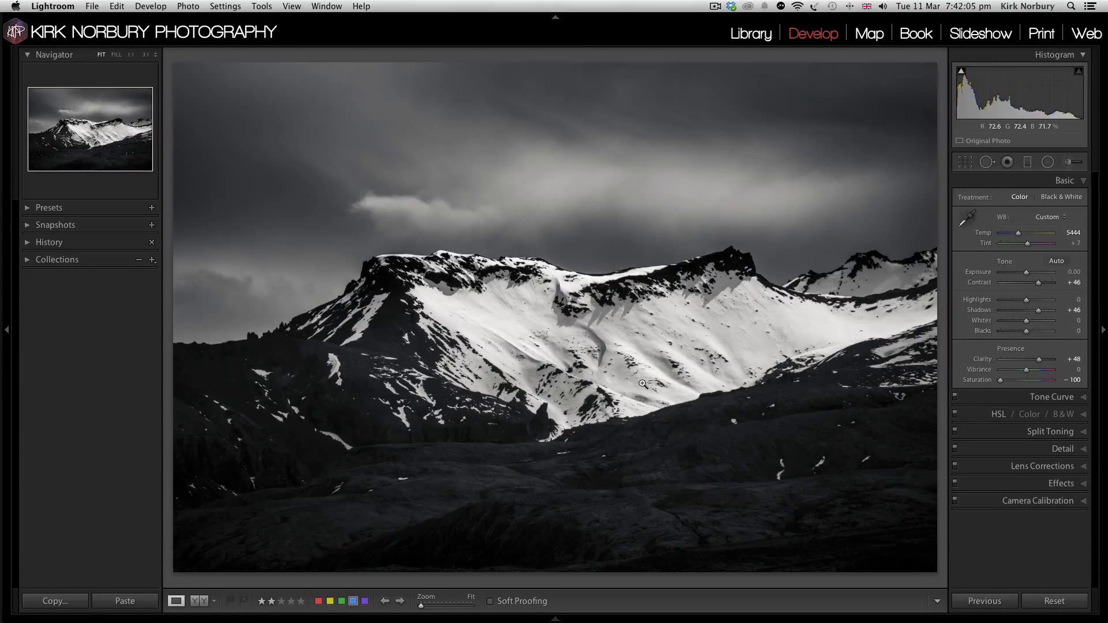
# Step: Go to the waterfall photos and compare the finished colour version with the unedited one
pyautogui.press('Right')
pyautogui.press('Left')
pyautogui.press('Right')
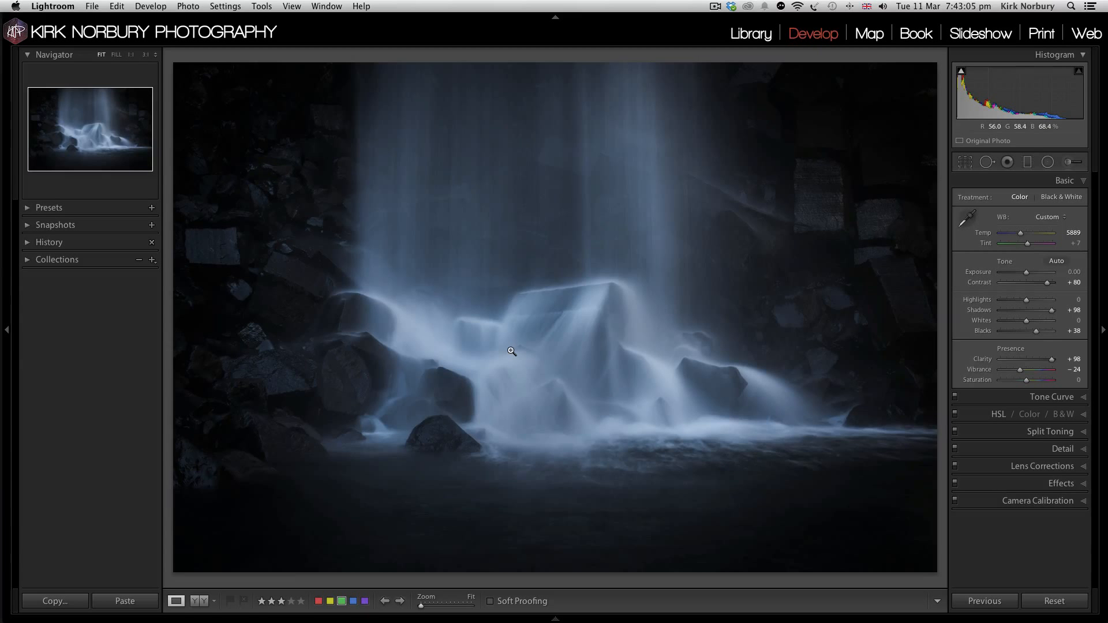
pyautogui.press('Right')
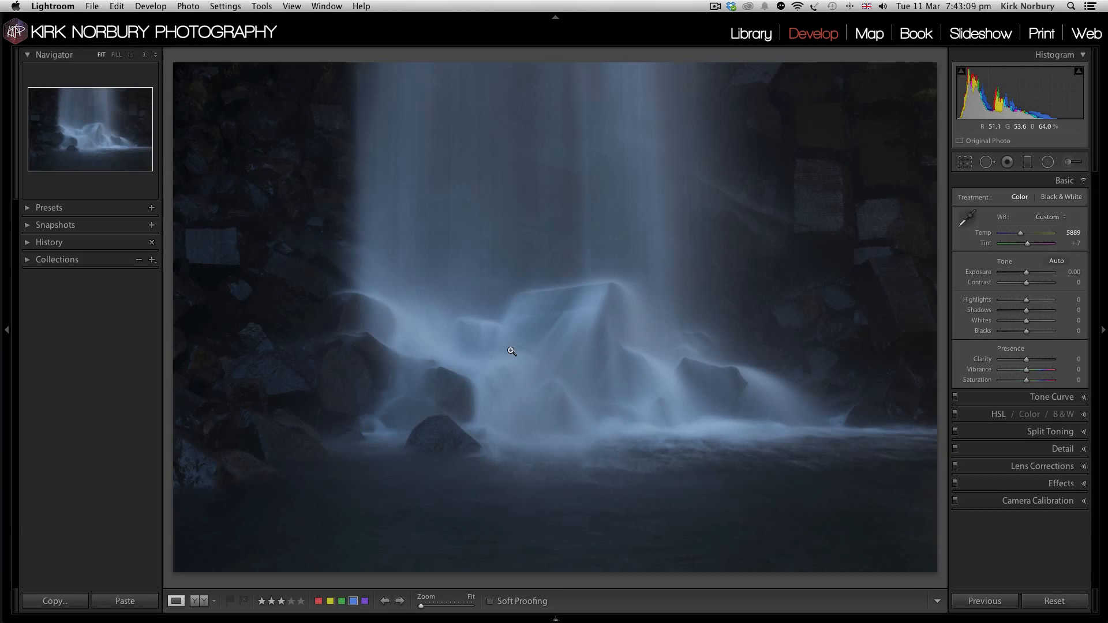
pyautogui.press('Left')
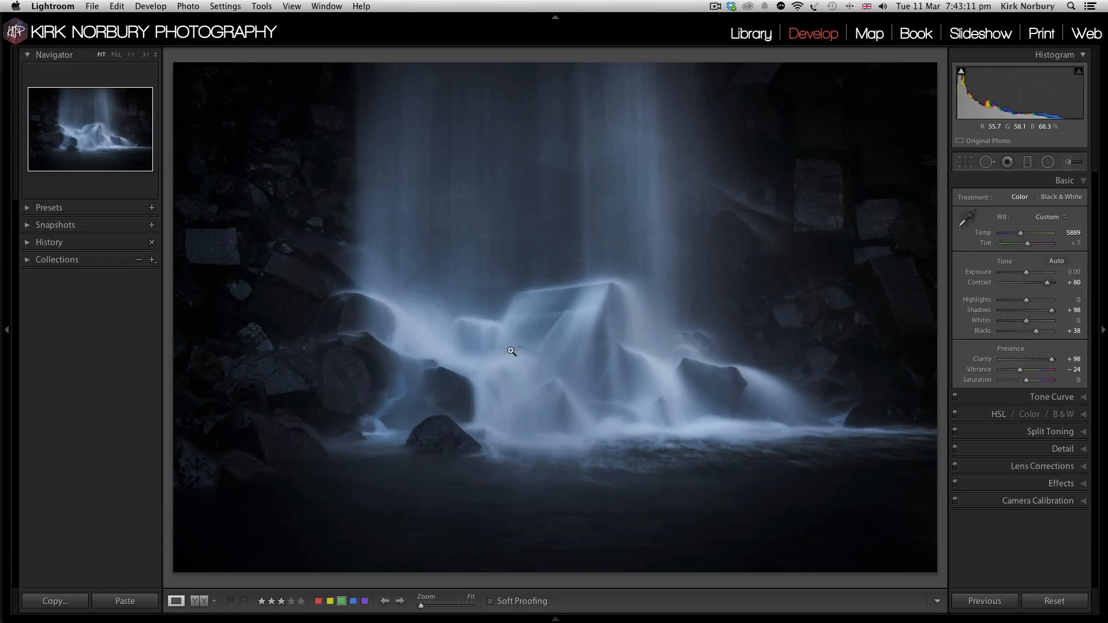
pyautogui.press('Right')
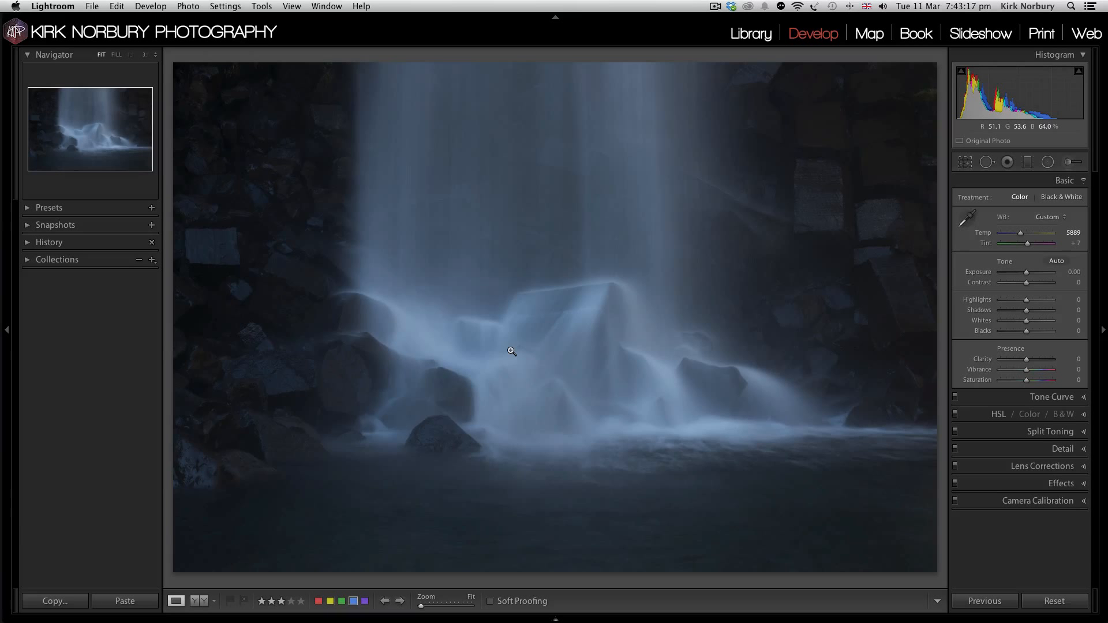
pyautogui.press('Left')
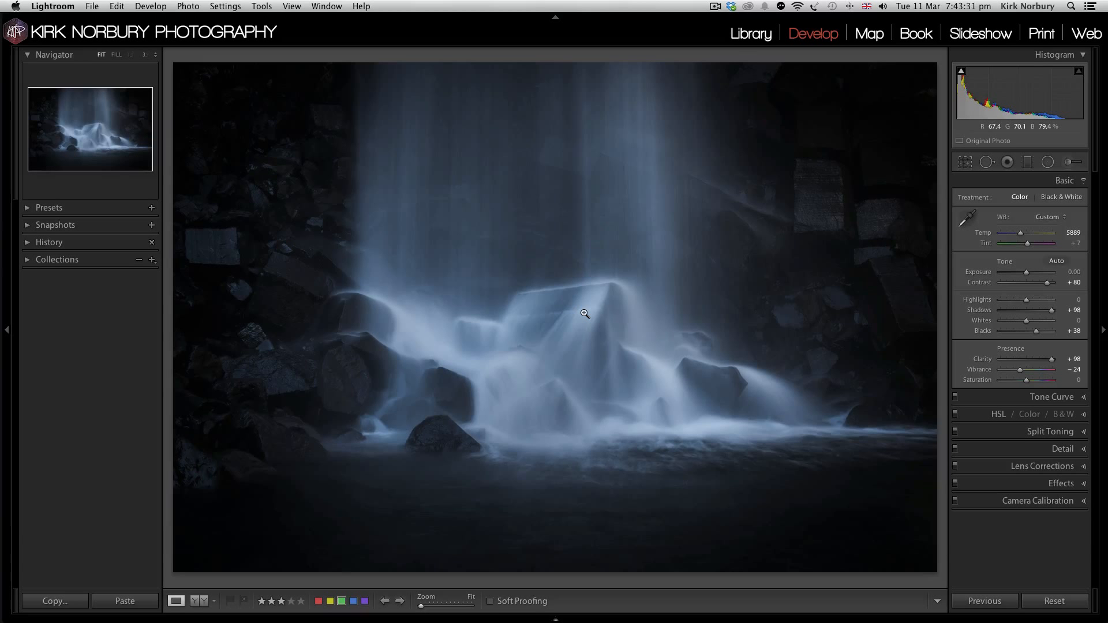
# Step: Go to the unedited waterfall photo and set its Contrast to +34, Clarity to +32 and Highlights to +50
pyautogui.press('Right')
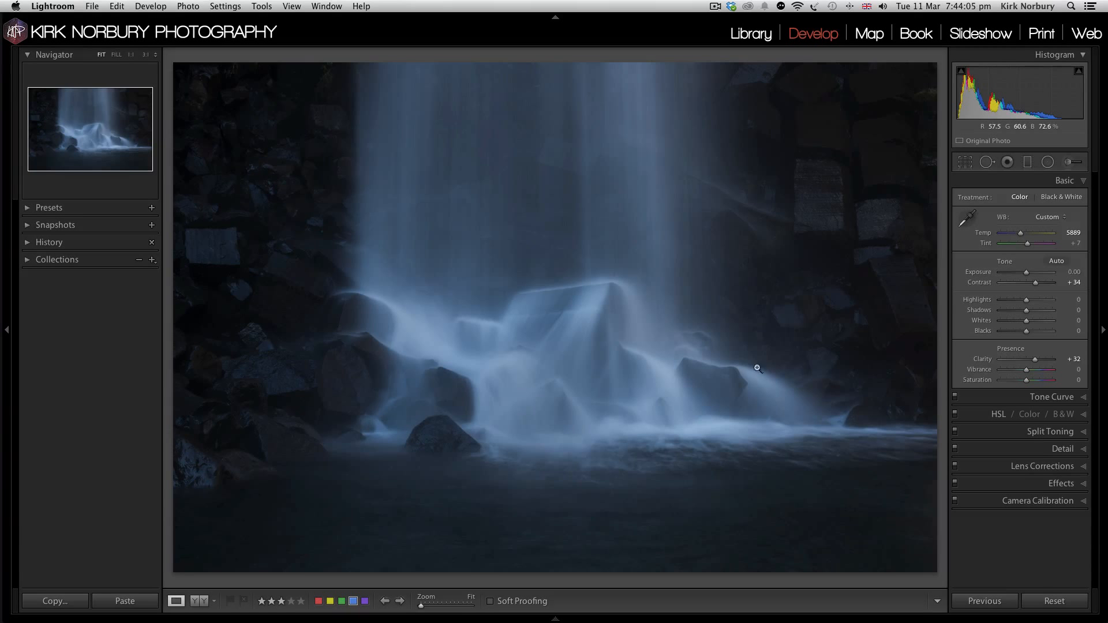
pyautogui.click(1039, 300)
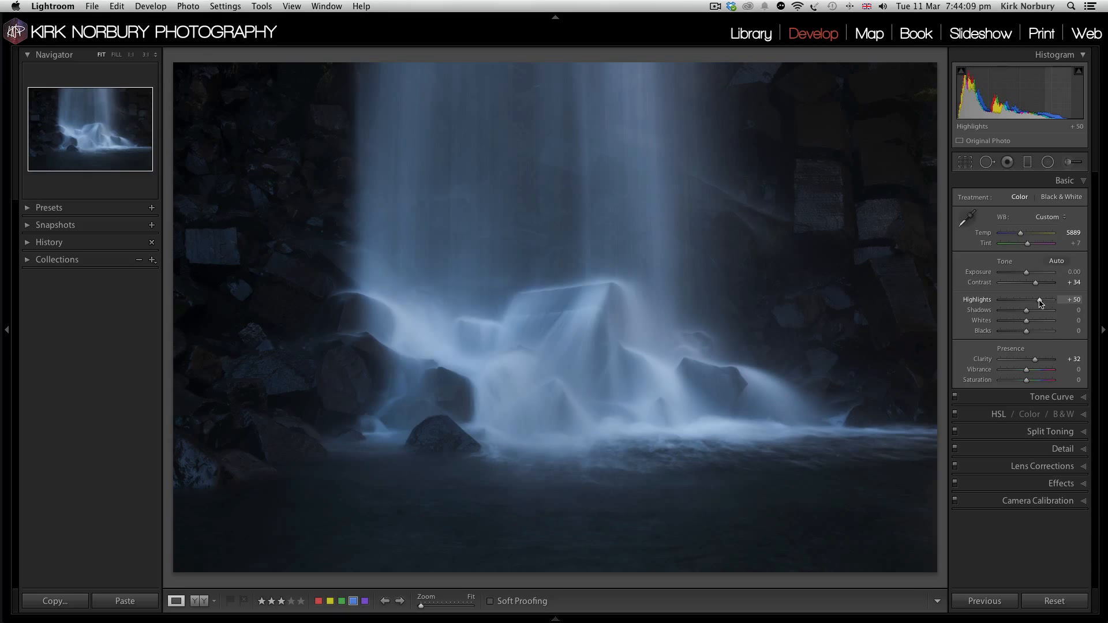
pyautogui.doubleClick(979, 300)
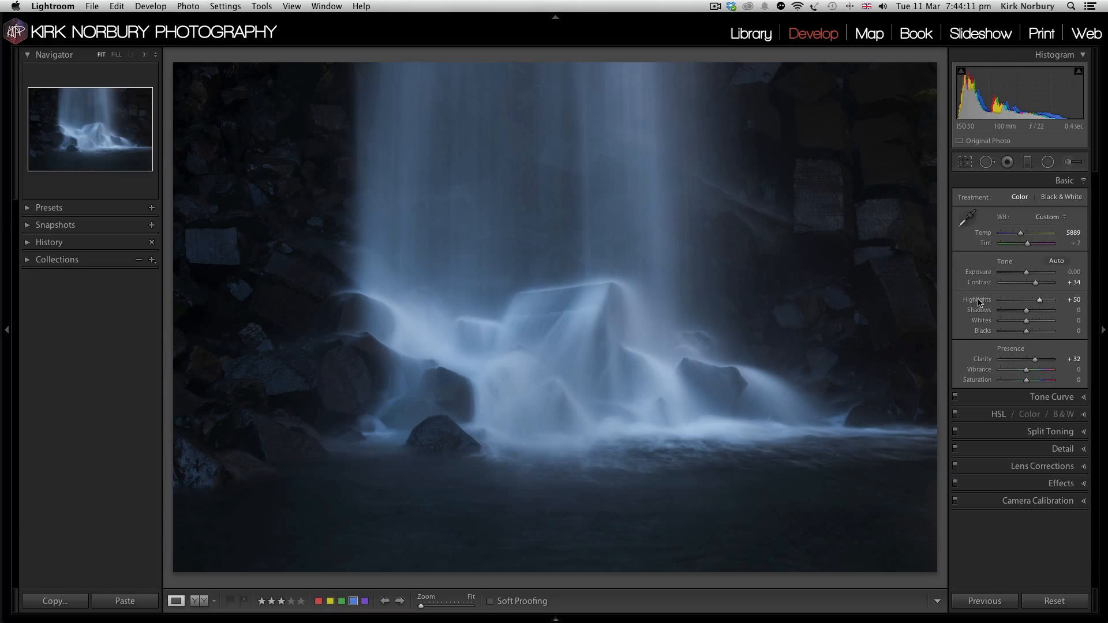
pyautogui.click(1039, 300)
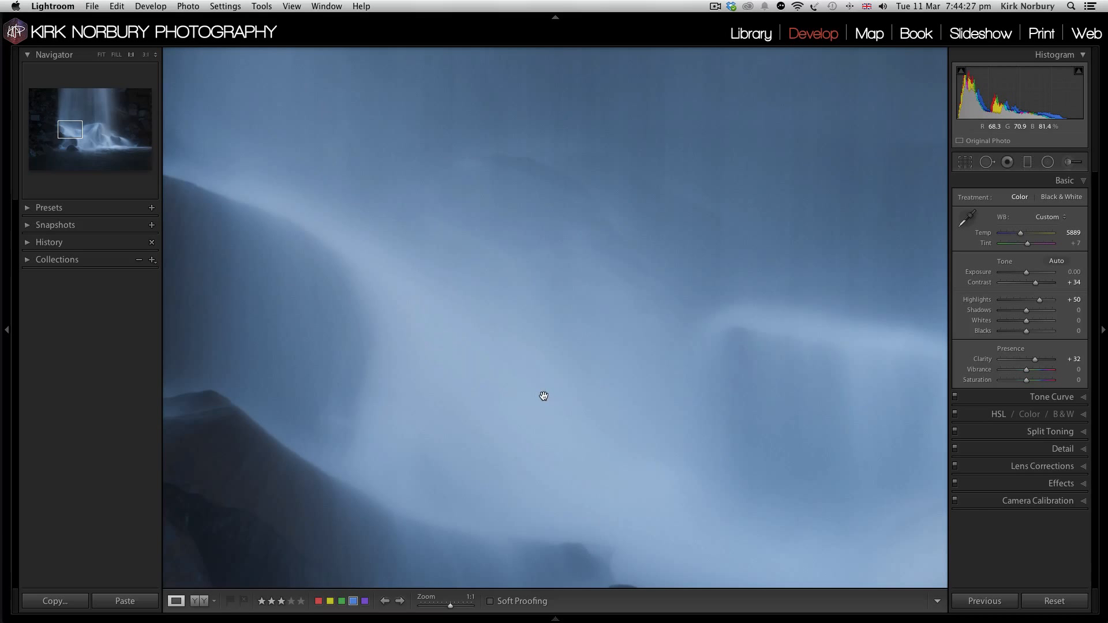
pyautogui.click(917, 391)
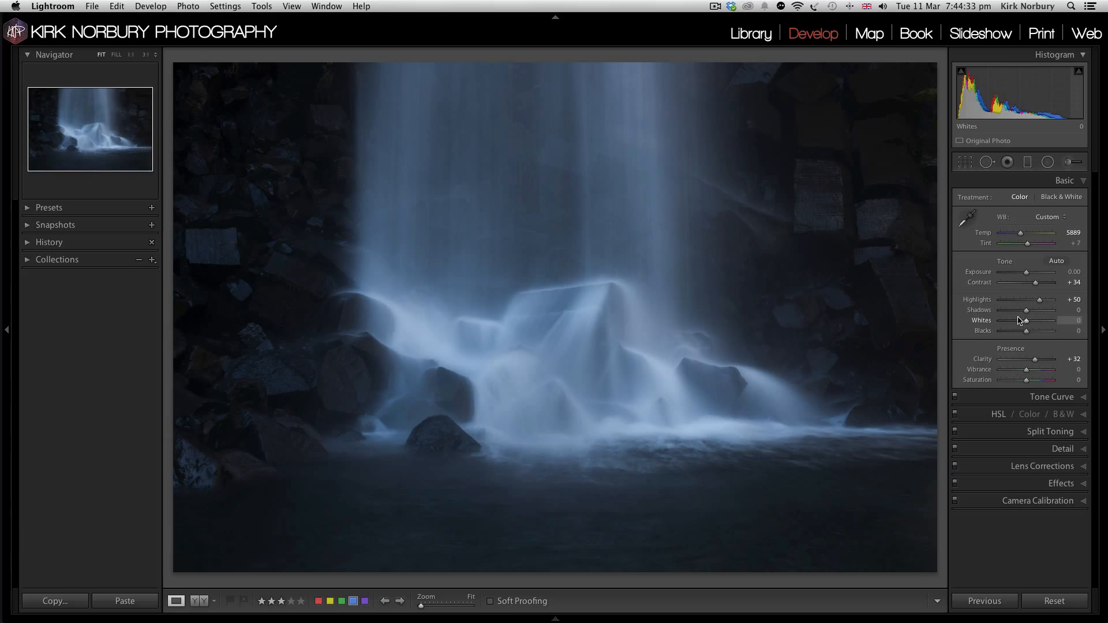
# Step: Set the waterfall photo's Blacks to -26, Vibrance to -17, Saturation to -13 and Clarity to +57
pyautogui.moveTo(1022, 333); pyautogui.dragTo(1021, 334)
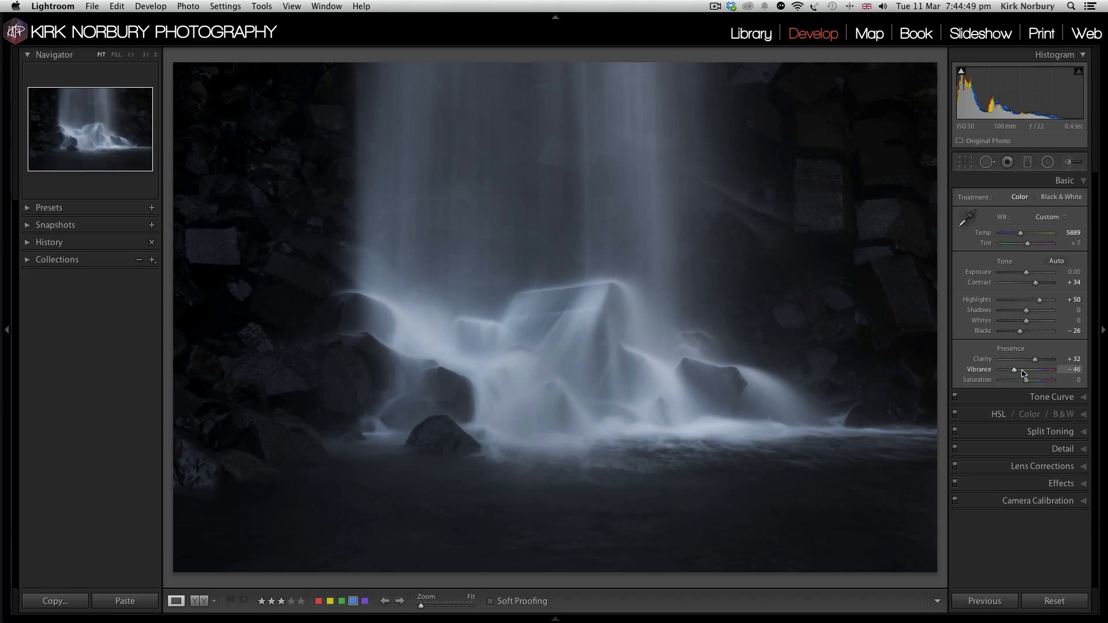
pyautogui.click(1022, 371)
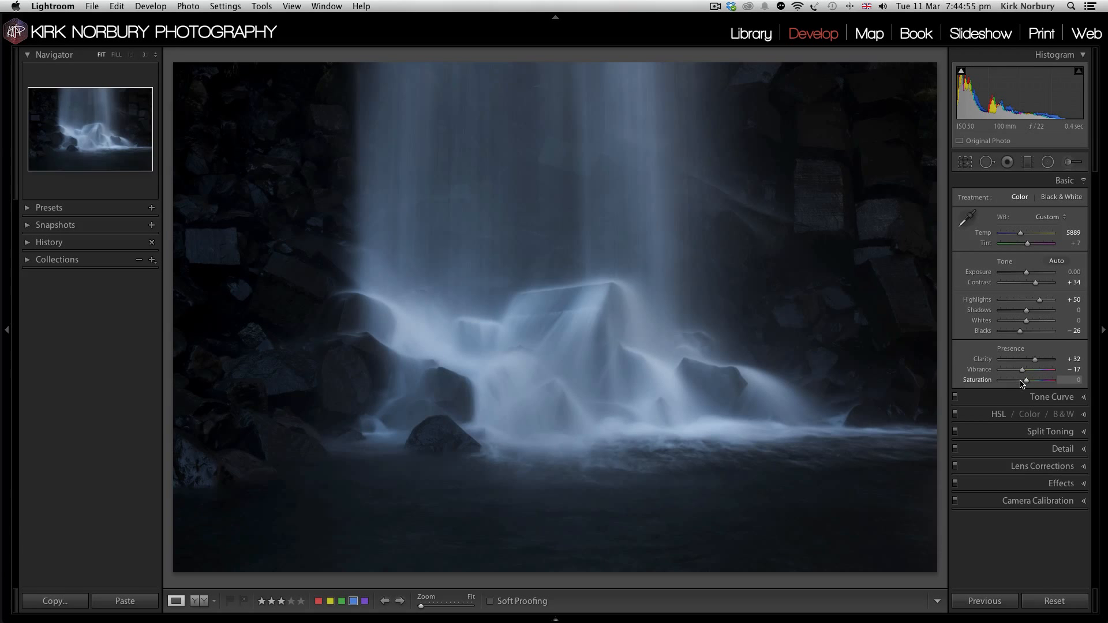
pyautogui.moveTo(1021, 381); pyautogui.dragTo(1023, 383)
pyautogui.moveTo(1035, 359); pyautogui.dragTo(1041, 360)
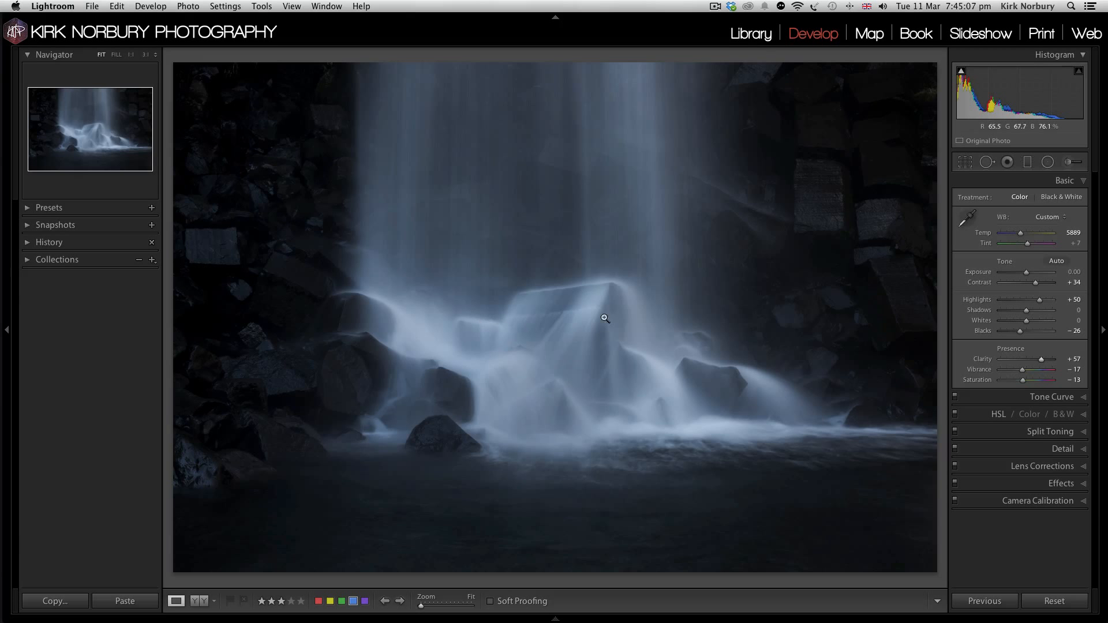
pyautogui.click(1047, 162)
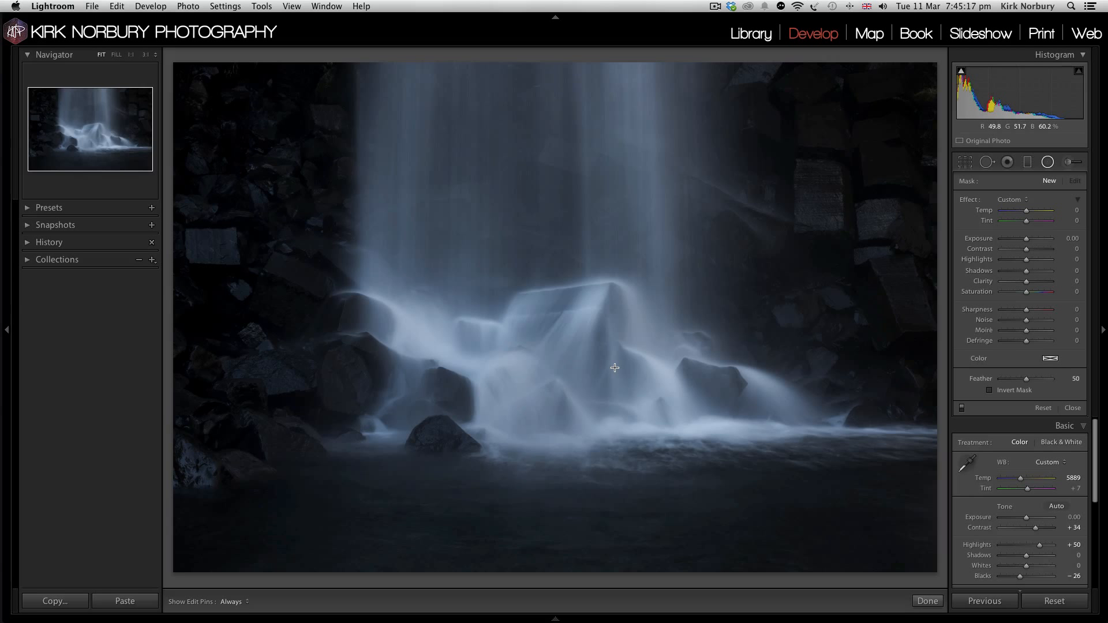
pyautogui.press(']')
pyautogui.click(1045, 164)
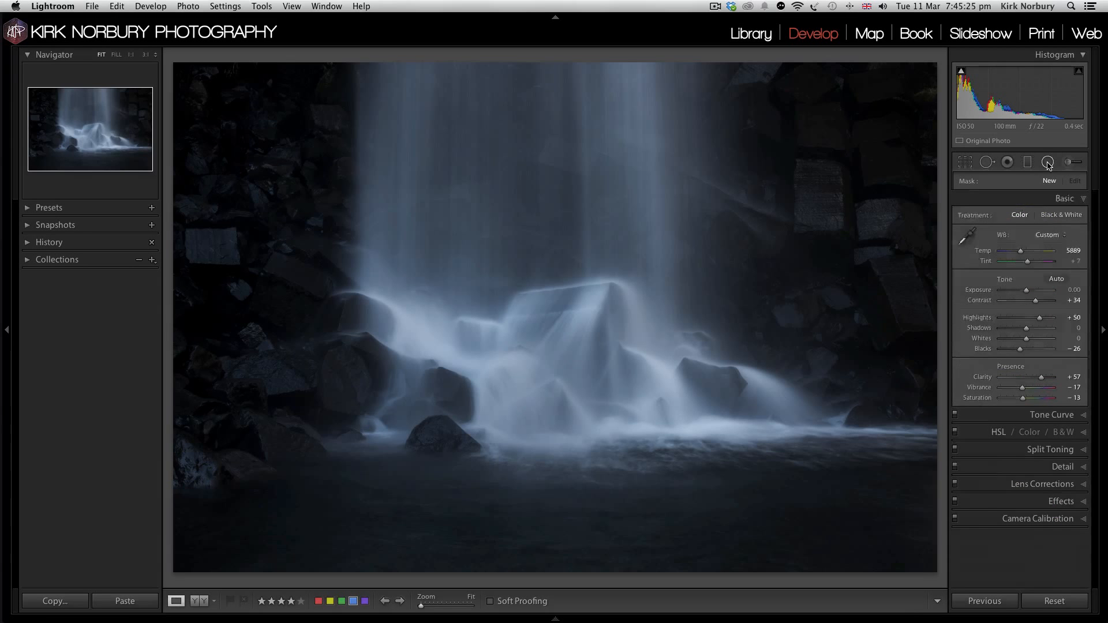
# Step: Start an adjustment brush with Size 8.7 and Feather 58, and turn on the selected mask overlay
pyautogui.click(1072, 162)
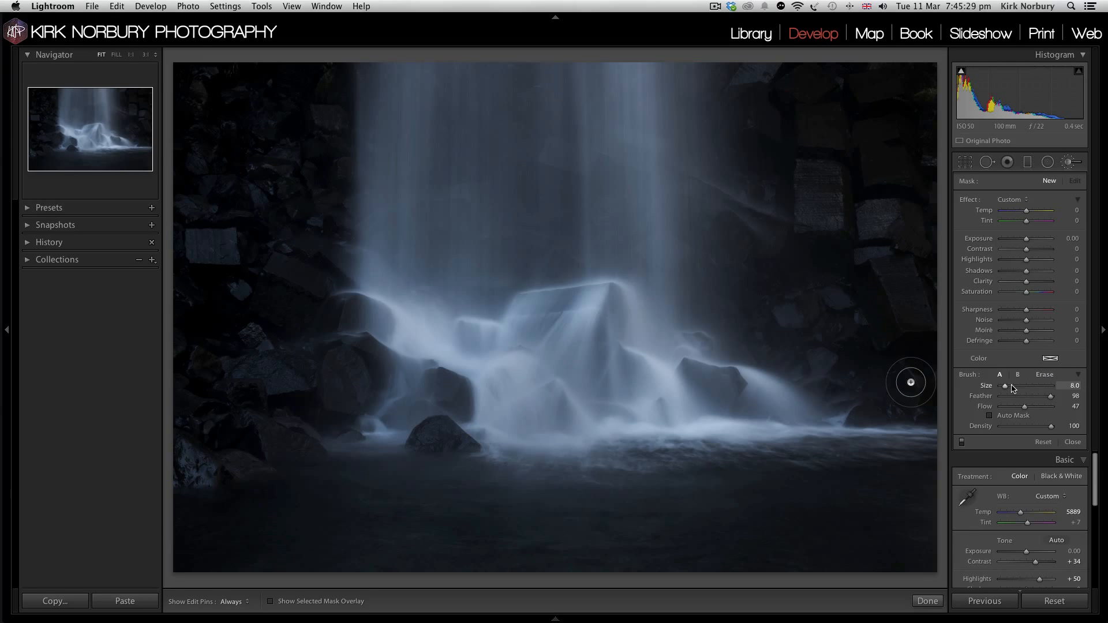
pyautogui.click(1011, 386)
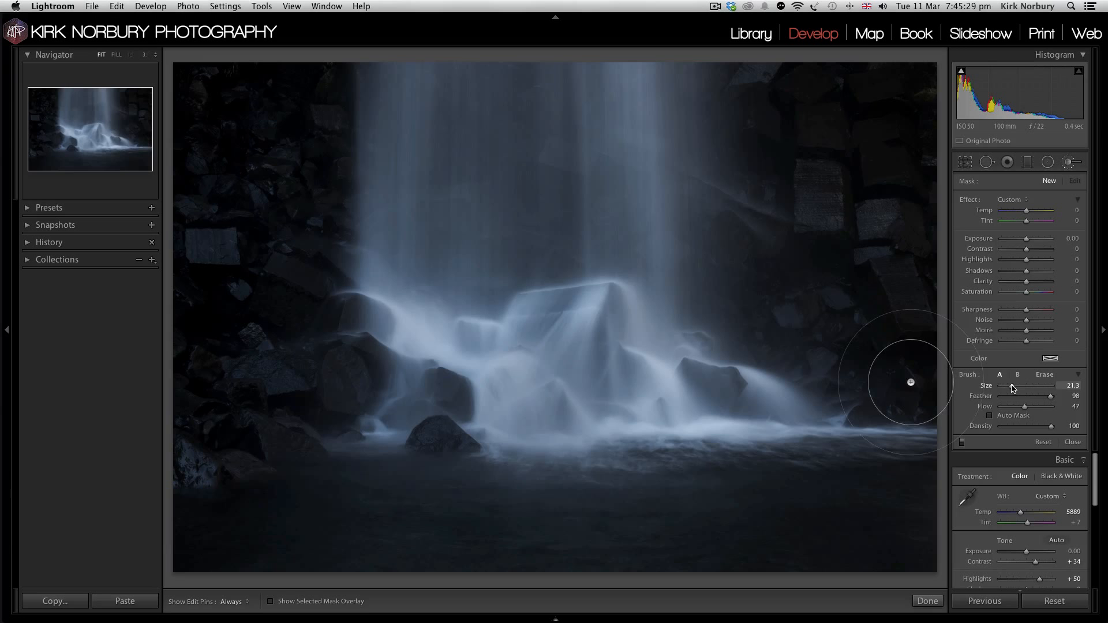
pyautogui.click(271, 603)
pyautogui.click(1005, 387)
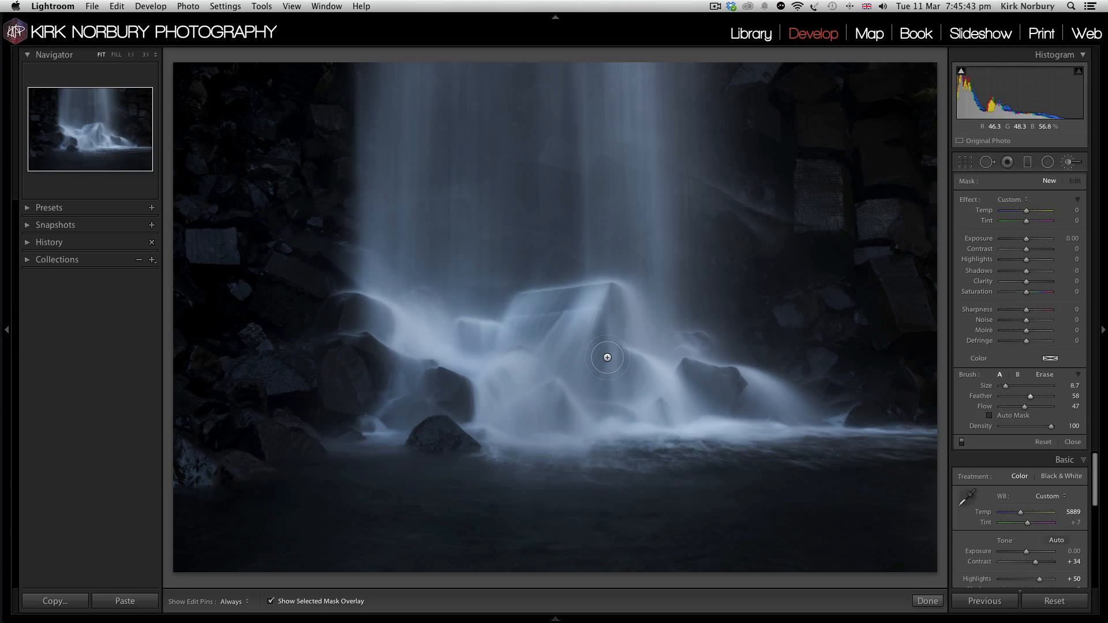
# Step: Paint the brush mask over the cascade and rocks at the base of the waterfall, then turn off the mask overlay
pyautogui.press('h')
pyautogui.moveTo(464, 349)
pyautogui.mouseDown()
pyautogui.moveTo(425, 376)
pyautogui.moveTo(436, 330)
pyautogui.moveTo(412, 338)
pyautogui.moveTo(384, 303)
pyautogui.moveTo(395, 390)
pyautogui.moveTo(439, 338)
pyautogui.moveTo(464, 423)
pyautogui.moveTo(526, 315)
pyautogui.moveTo(540, 413)
pyautogui.moveTo(570, 395)
pyautogui.moveTo(619, 307)
pyautogui.moveTo(645, 295)
pyautogui.moveTo(622, 355)
pyautogui.moveTo(626, 397)
pyautogui.moveTo(698, 341)
pyautogui.moveTo(713, 386)
pyautogui.moveTo(749, 366)
pyautogui.moveTo(738, 421)
pyautogui.moveTo(781, 402)
pyautogui.moveTo(773, 416)
pyautogui.moveTo(788, 385)
pyautogui.moveTo(750, 372)
pyautogui.moveTo(577, 418)
pyautogui.moveTo(531, 446)
pyautogui.moveTo(527, 391)
pyautogui.moveTo(465, 401)
pyautogui.moveTo(444, 319)
pyautogui.moveTo(429, 345)
pyautogui.moveTo(490, 300)
pyautogui.moveTo(492, 314)
pyautogui.moveTo(522, 310)
pyautogui.moveTo(563, 282)
pyautogui.moveTo(558, 337)
pyautogui.moveTo(630, 291)
pyautogui.moveTo(634, 330)
pyautogui.moveTo(668, 286)
pyautogui.moveTo(671, 314)
pyautogui.moveTo(610, 319)
pyautogui.moveTo(519, 313)
pyautogui.moveTo(502, 289)
pyautogui.moveTo(387, 306)
pyautogui.moveTo(392, 284)
pyautogui.moveTo(361, 304)
pyautogui.moveTo(382, 269)
pyautogui.moveTo(402, 302)
pyautogui.moveTo(484, 273)
pyautogui.moveTo(483, 341)
pyautogui.moveTo(505, 354)
pyautogui.moveTo(510, 329)
pyautogui.moveTo(495, 364)
pyautogui.moveTo(416, 403)
pyautogui.mouseUp()
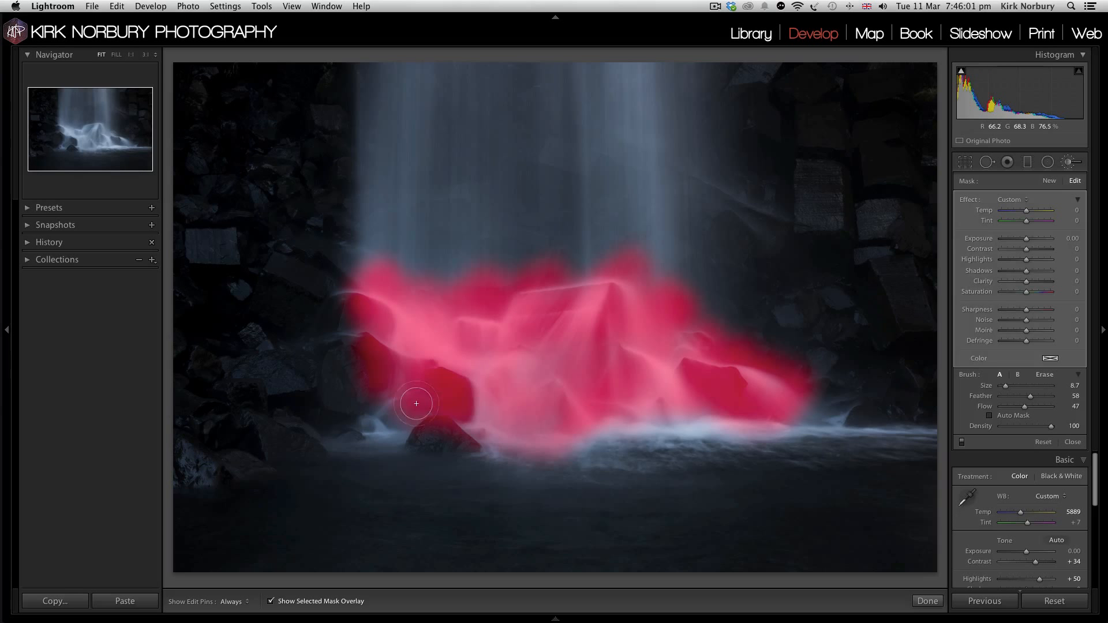
pyautogui.press('h')
pyautogui.press('h')
pyautogui.click(269, 601)
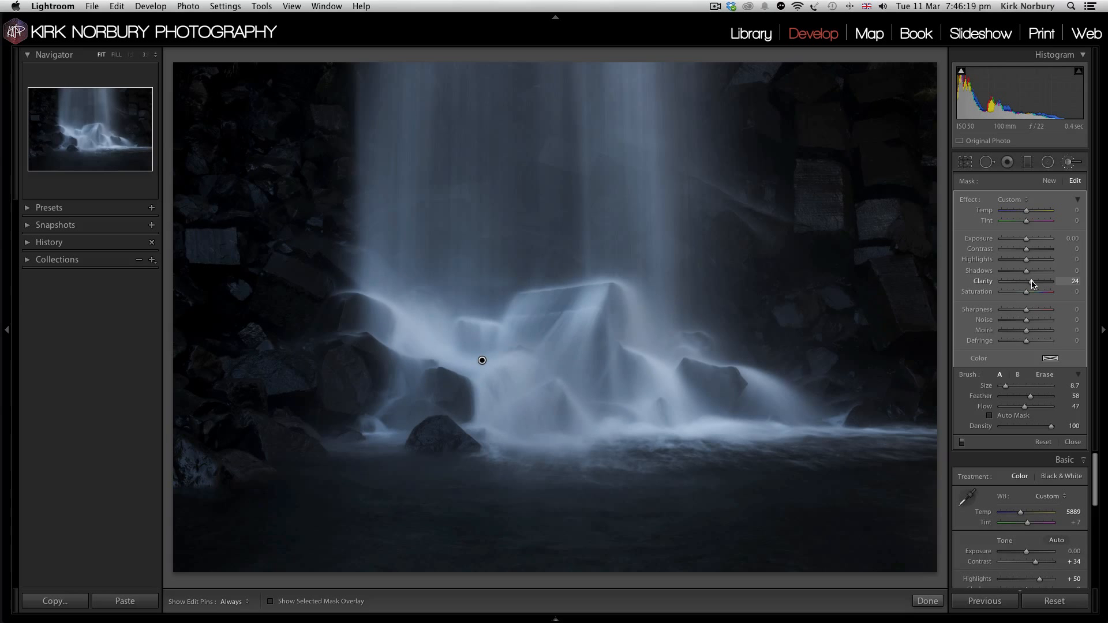
# Step: Set the brushed area's Contrast to 59, Highlights to 31, Shadows to -40 and Clarity to 45, leaving Exposure at 0
pyautogui.click(1034, 249)
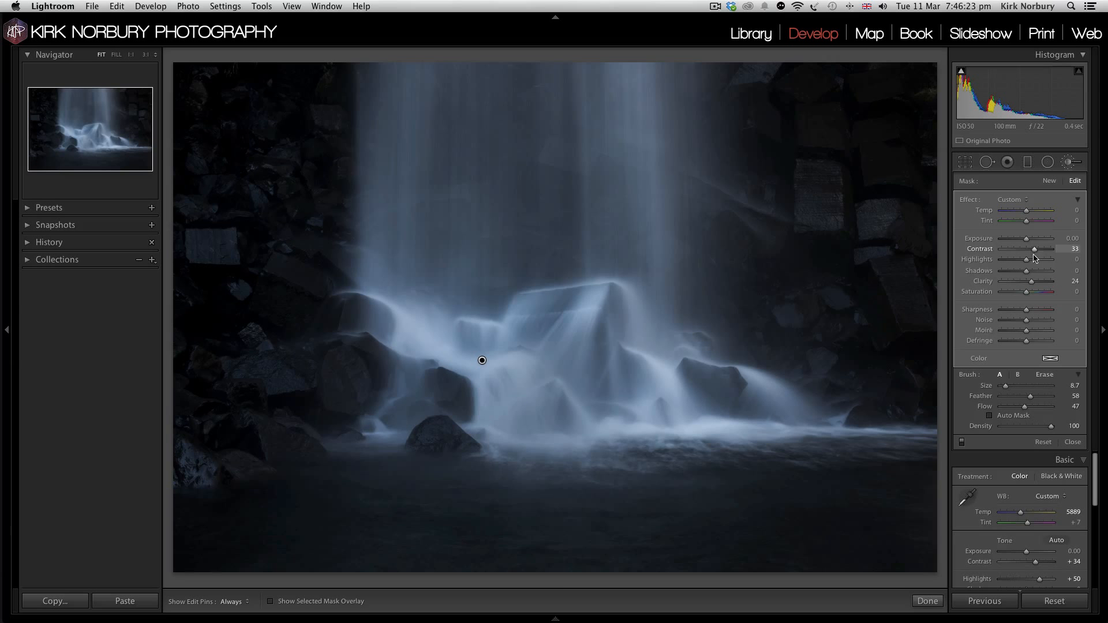
pyautogui.click(1034, 260)
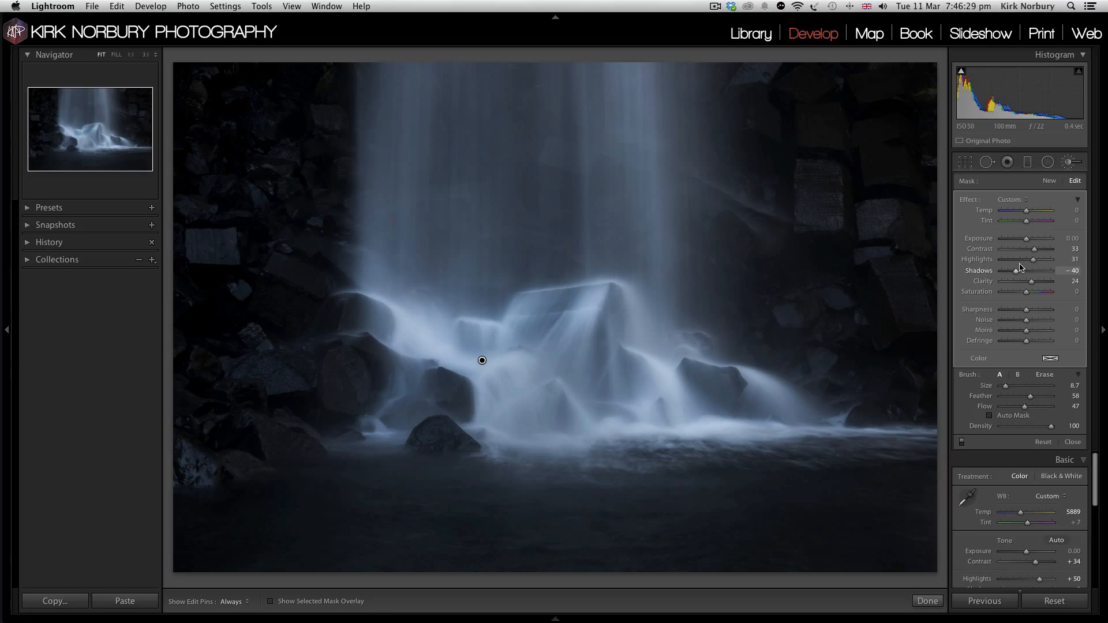
pyautogui.click(1019, 239)
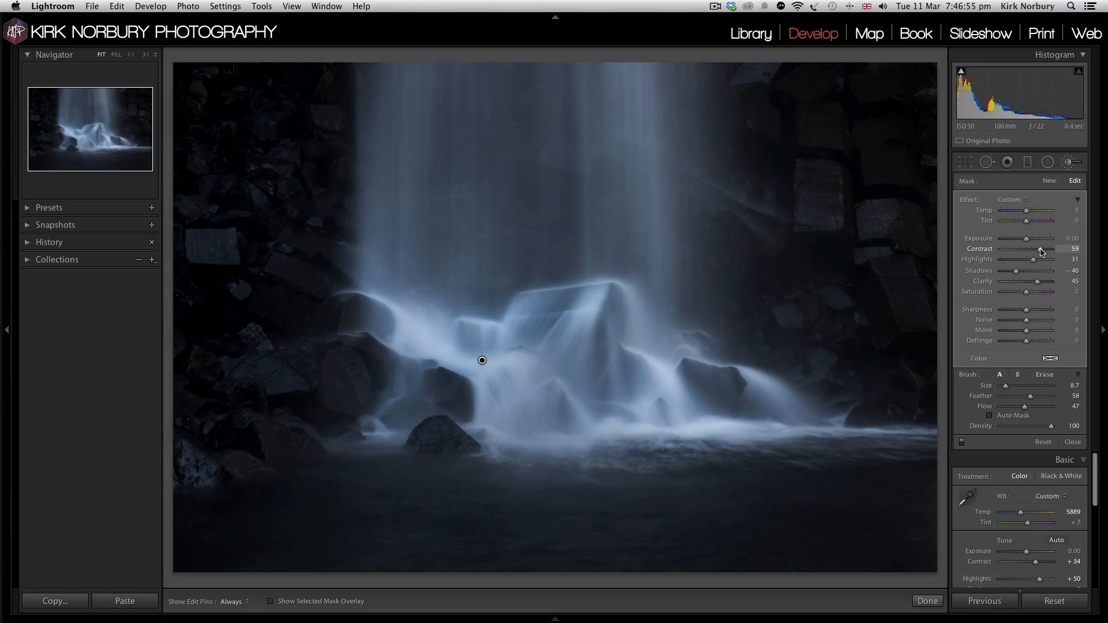
# Step: Close the adjustment brush and set the split toning Shadows to Hue 28 and Saturation 8
pyautogui.click(1067, 162)
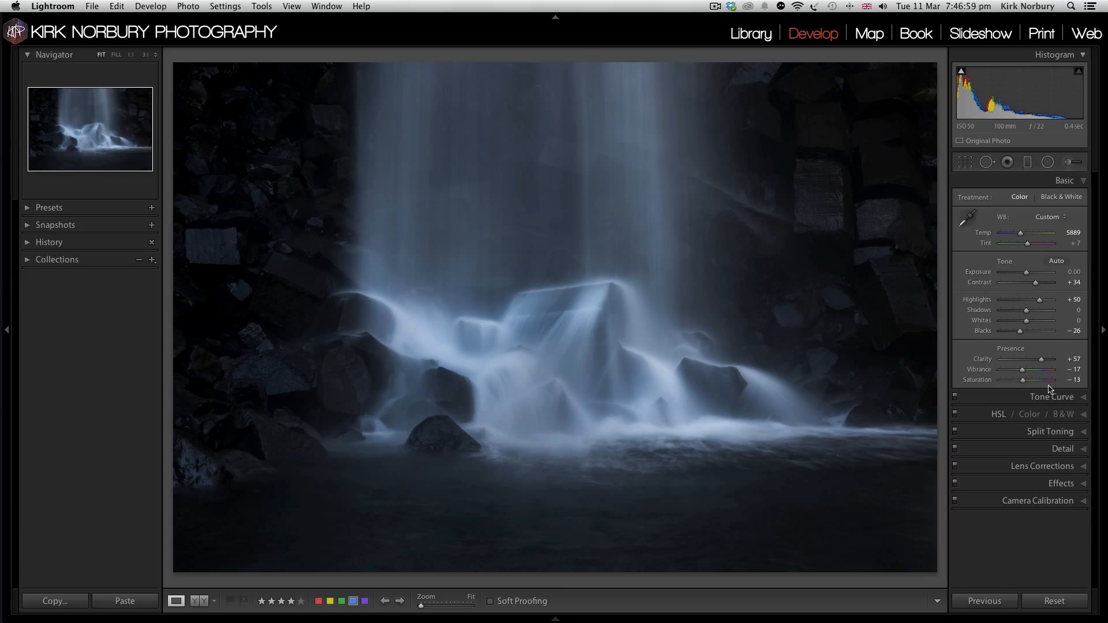
pyautogui.click(1042, 436)
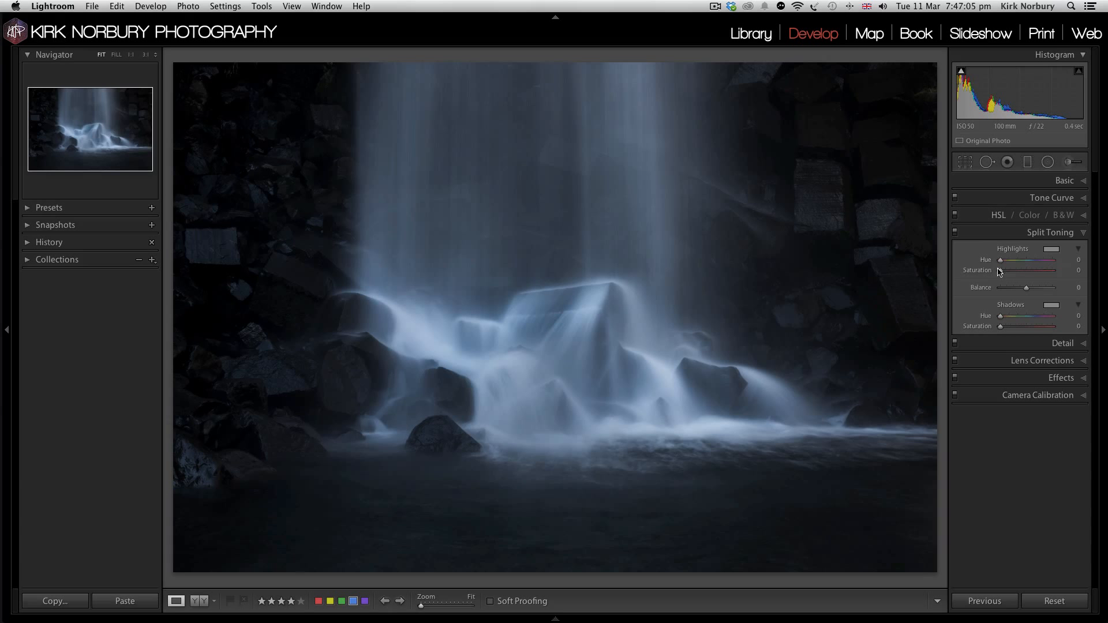
pyautogui.click(1008, 326)
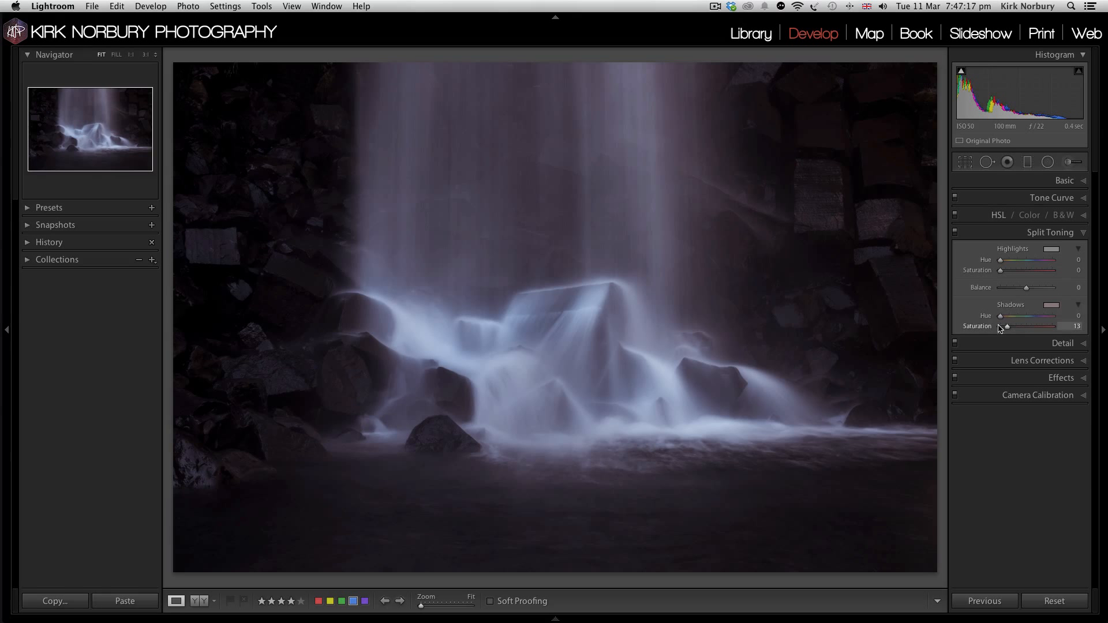
pyautogui.moveTo(1002, 318)
pyautogui.mouseDown()
pyautogui.moveTo(1053, 315)
pyautogui.moveTo(1010, 316)
pyautogui.mouseUp()
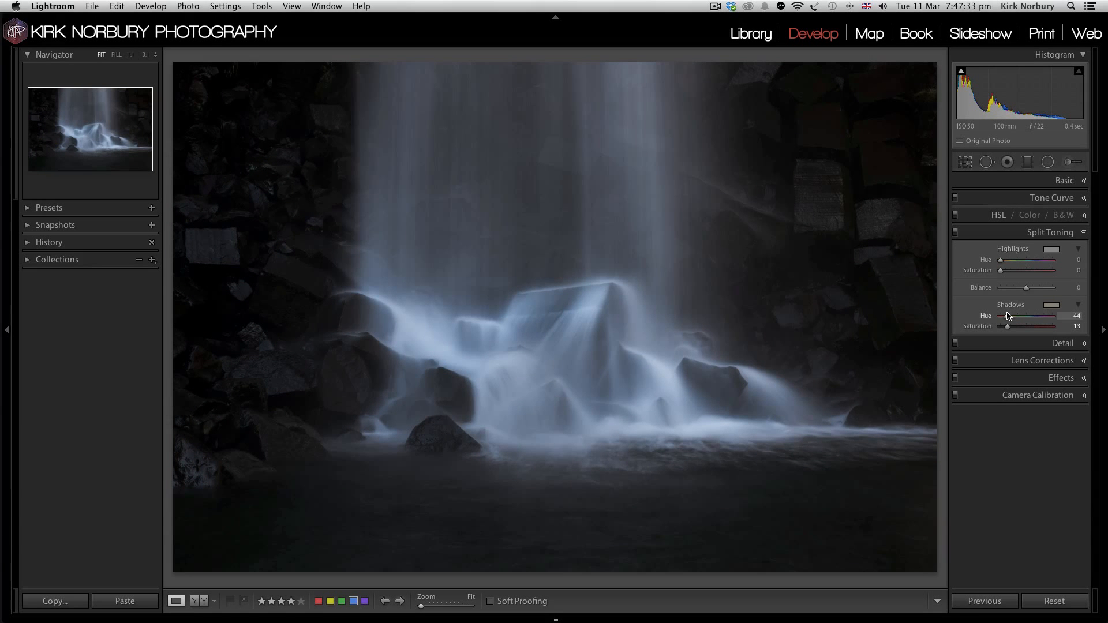
pyautogui.moveTo(1007, 317)
pyautogui.mouseDown()
pyautogui.moveTo(993, 319)
pyautogui.moveTo(1004, 328)
pyautogui.mouseUp()
# Step: Tint the split toning Highlights blue with Hue 218, keeping their Saturation at a subtle low amount
pyautogui.click(1033, 261)
pyautogui.click(1008, 270)
pyautogui.moveTo(1008, 273); pyautogui.dragTo(1024, 273)
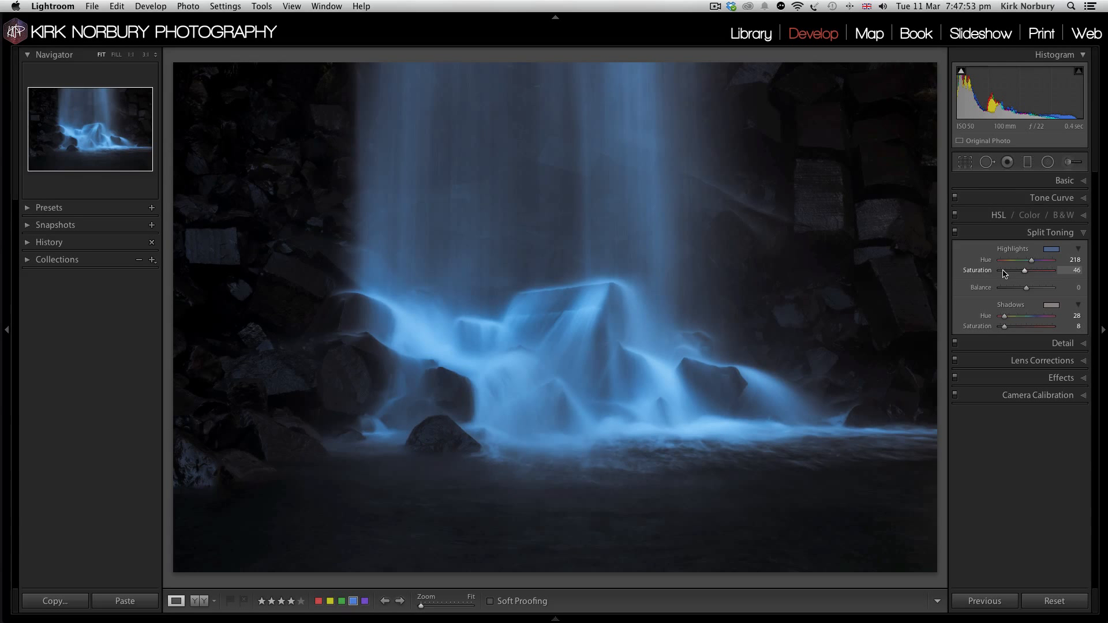
pyautogui.click(1003, 271)
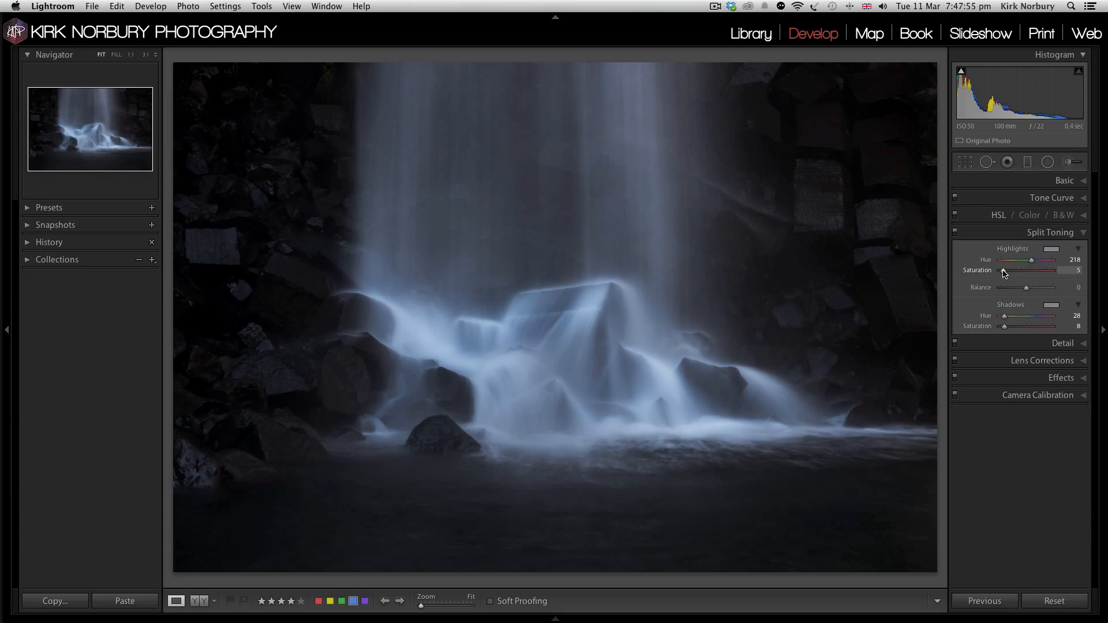
# Step: Add a Highlight Priority post-crop vignette with Amount -18 and Feather 89
pyautogui.click(1060, 378)
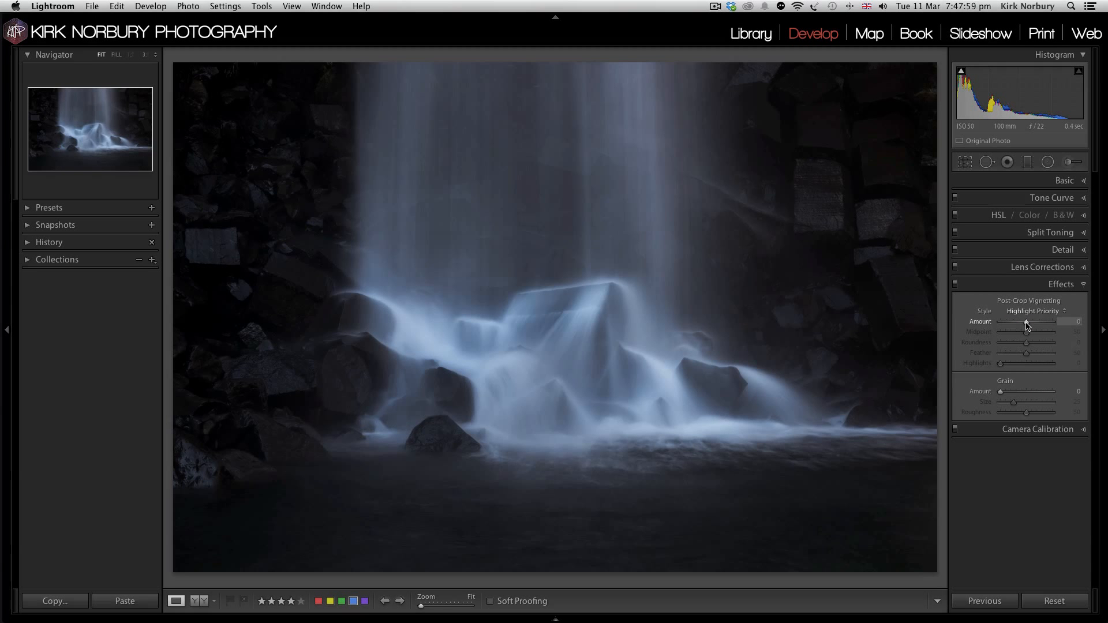
pyautogui.moveTo(1026, 325); pyautogui.dragTo(1021, 325)
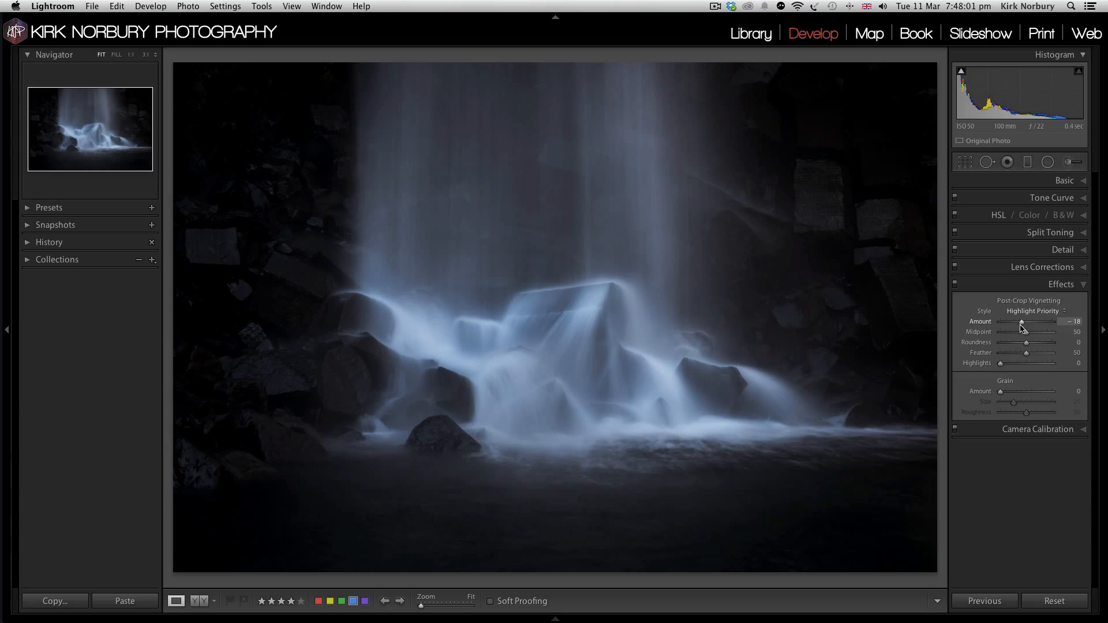
pyautogui.click(1038, 353)
pyautogui.moveTo(1038, 354); pyautogui.dragTo(1048, 353)
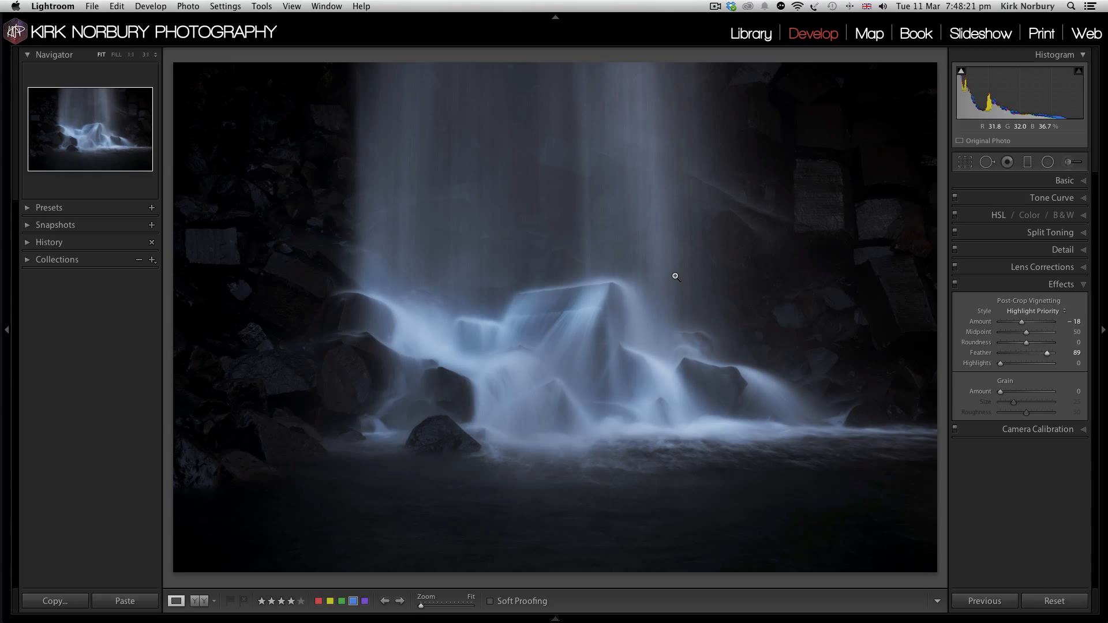
# Step: Compare the edited waterfall photo with its green-labelled version by switching back and forth between them
pyautogui.press('Right')
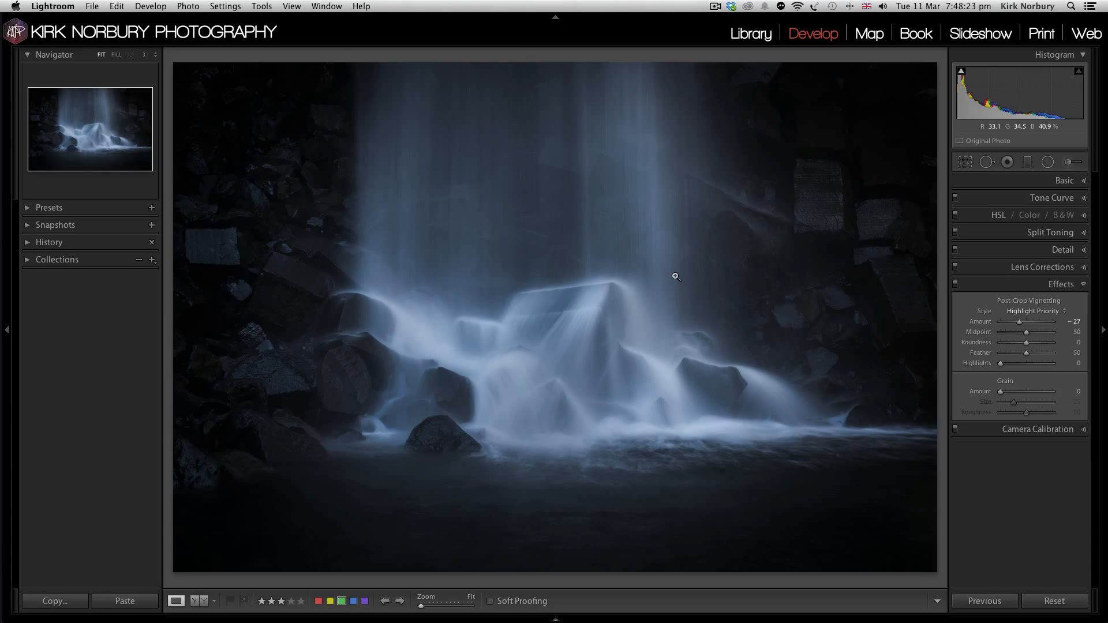
pyautogui.press('Right')
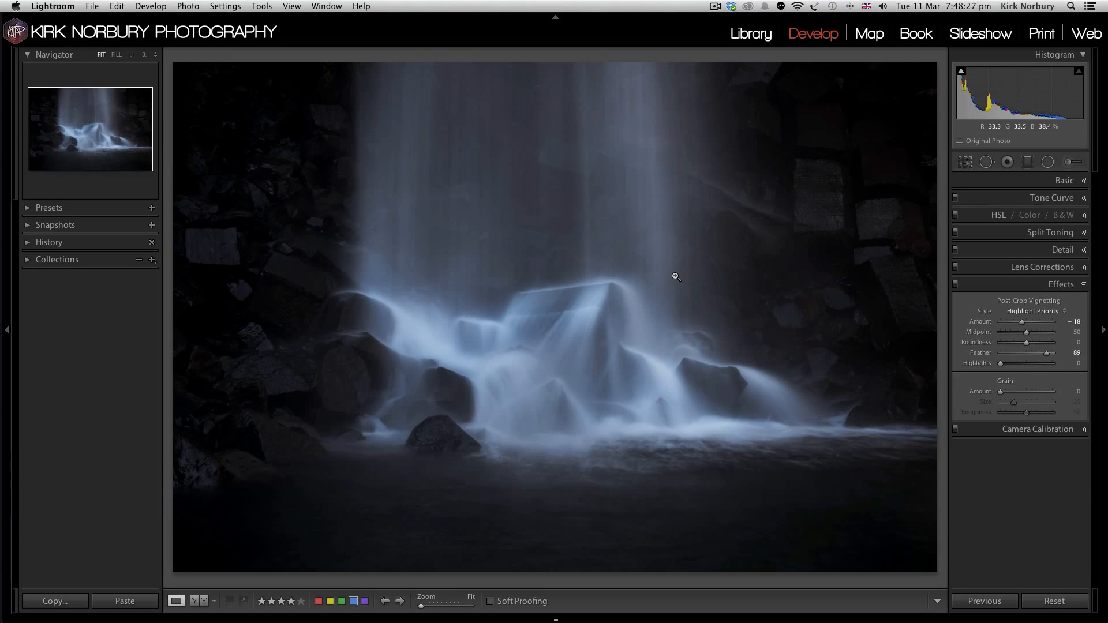
pyautogui.press('Left')
pyautogui.press('Right')
# Step: Show the Atmospheric Black & White collection as a Library grid filtered to green-labelled photos, with thumbnails sized to fit four across
pyautogui.press('g')
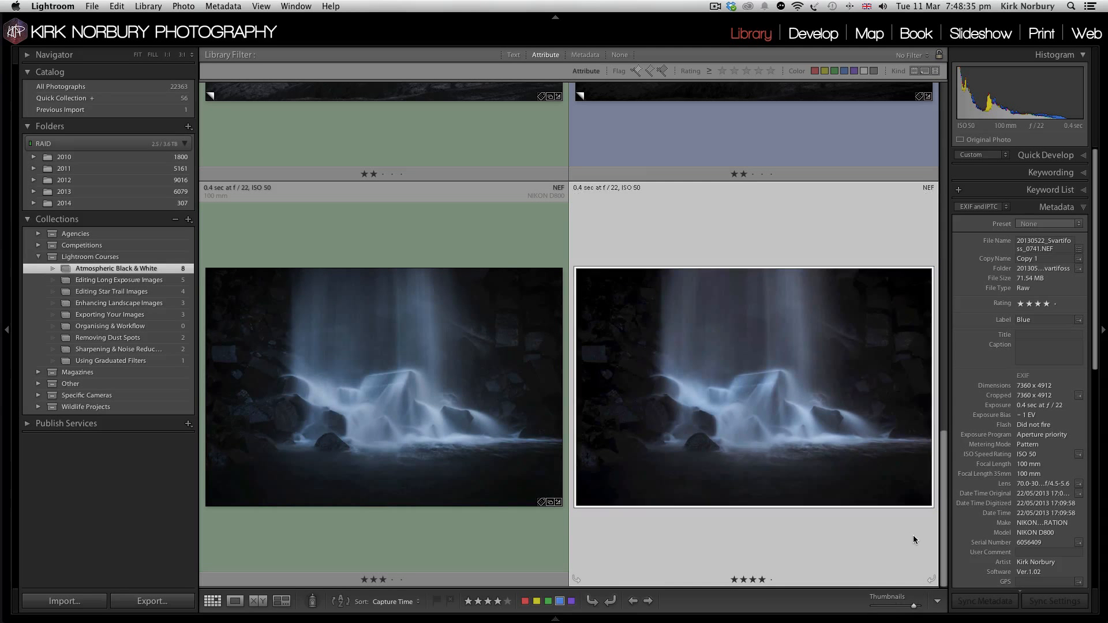
pyautogui.click(888, 606)
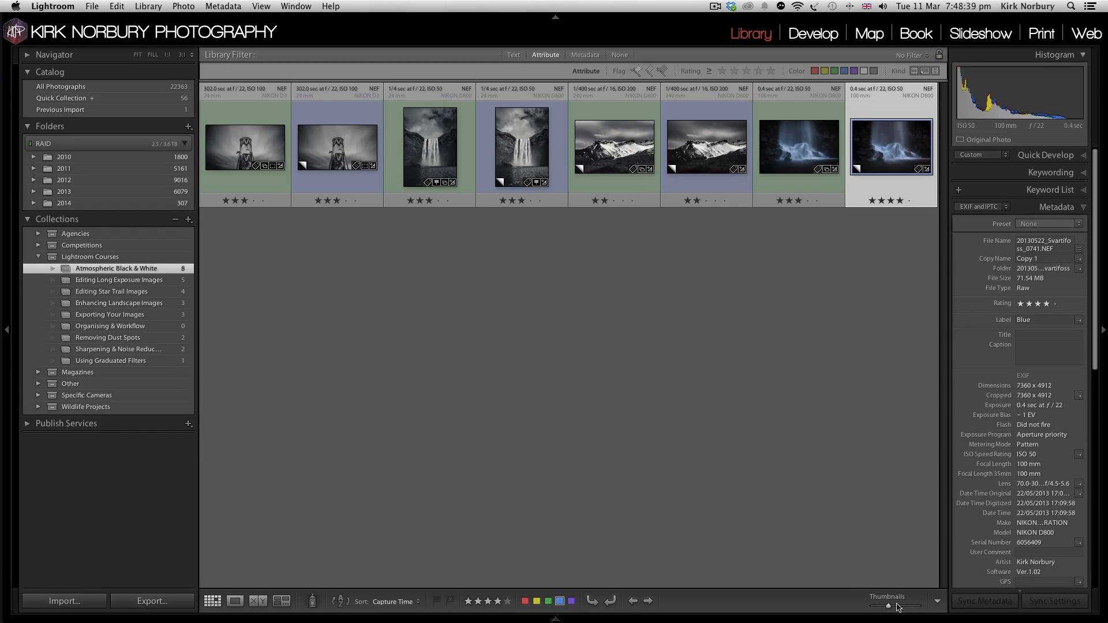
pyautogui.click(836, 71)
pyautogui.click(835, 71)
pyautogui.click(900, 607)
pyautogui.moveTo(900, 607); pyautogui.dragTo(907, 608)
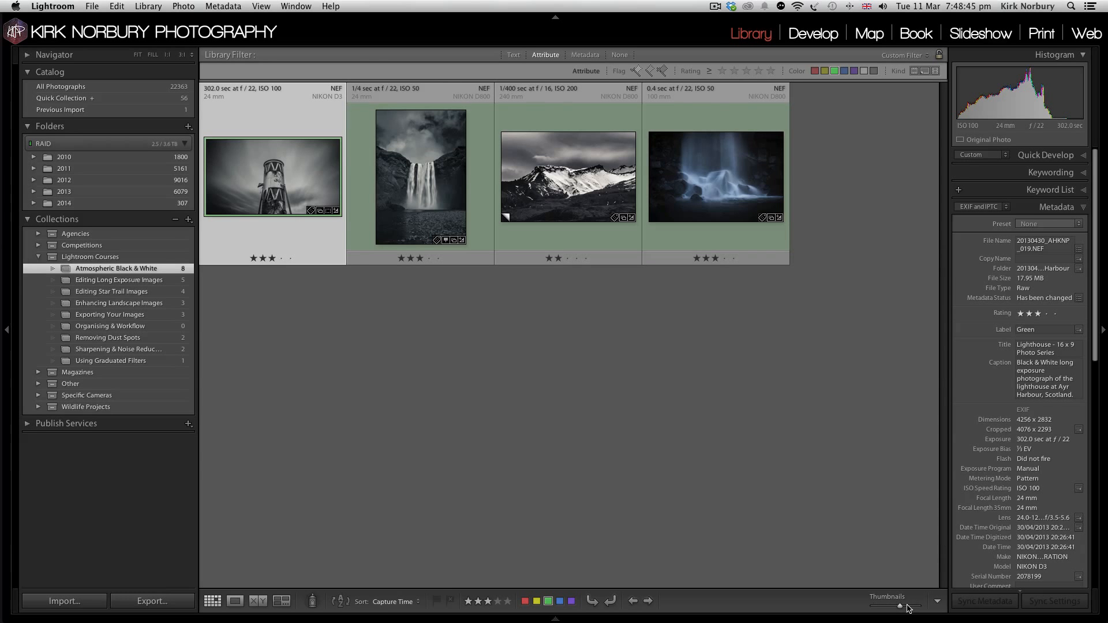